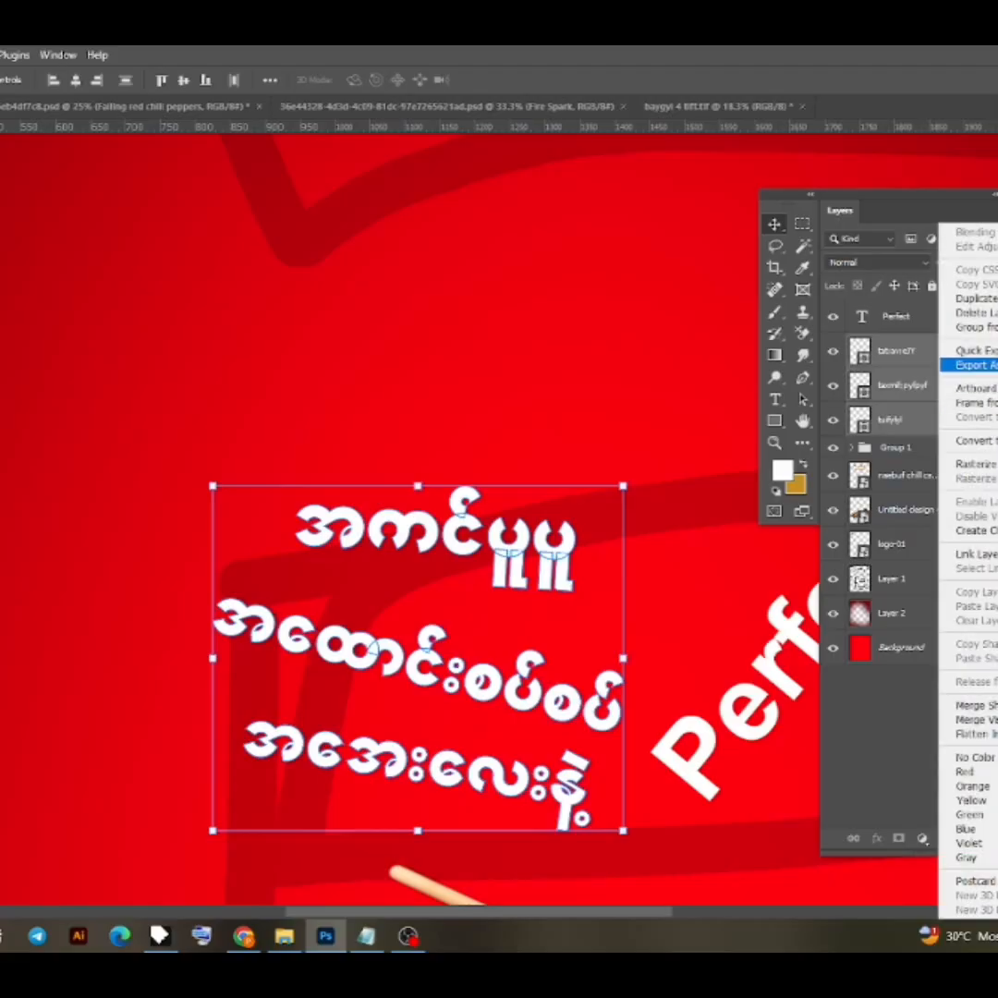
# - Convert the three selected Burmese text shape layers into one smart object and give it a red outside stroke
pyautogui.click(980, 441)
pyautogui.rightClick(943, 349)
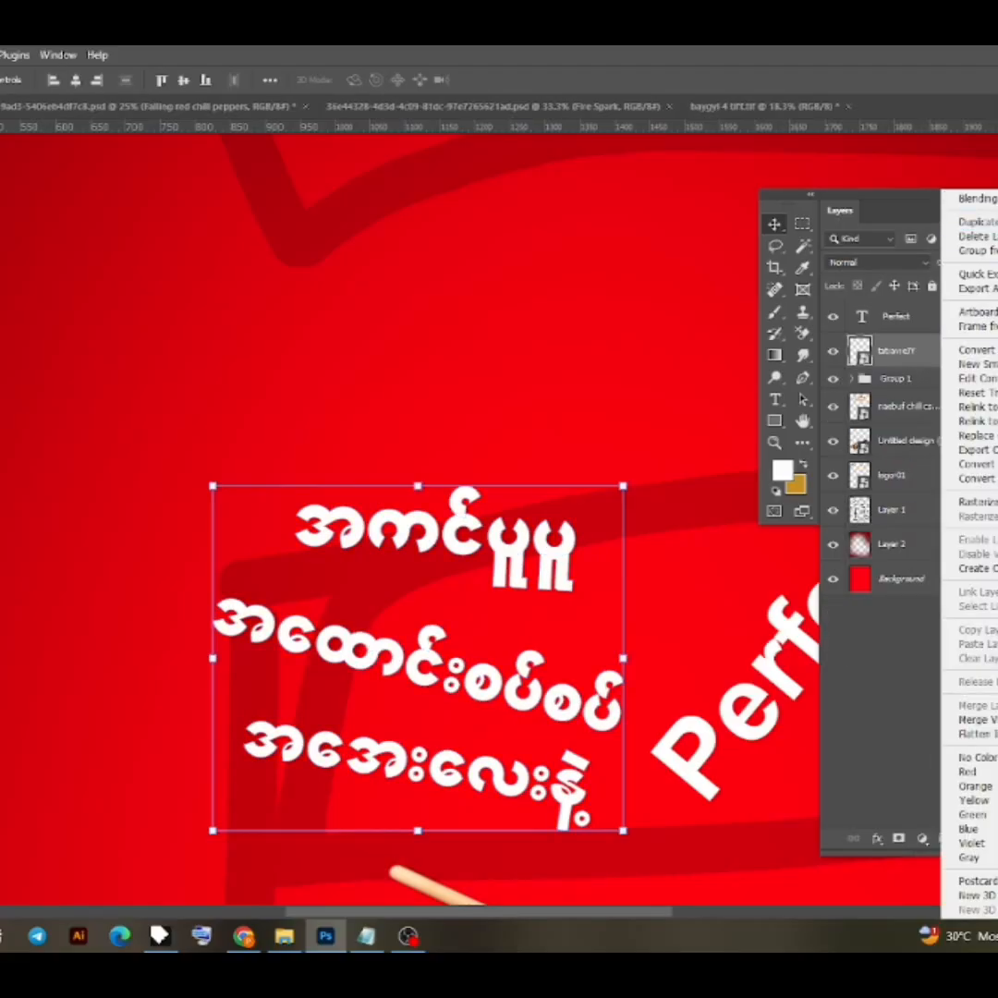
pyautogui.click(976, 197)
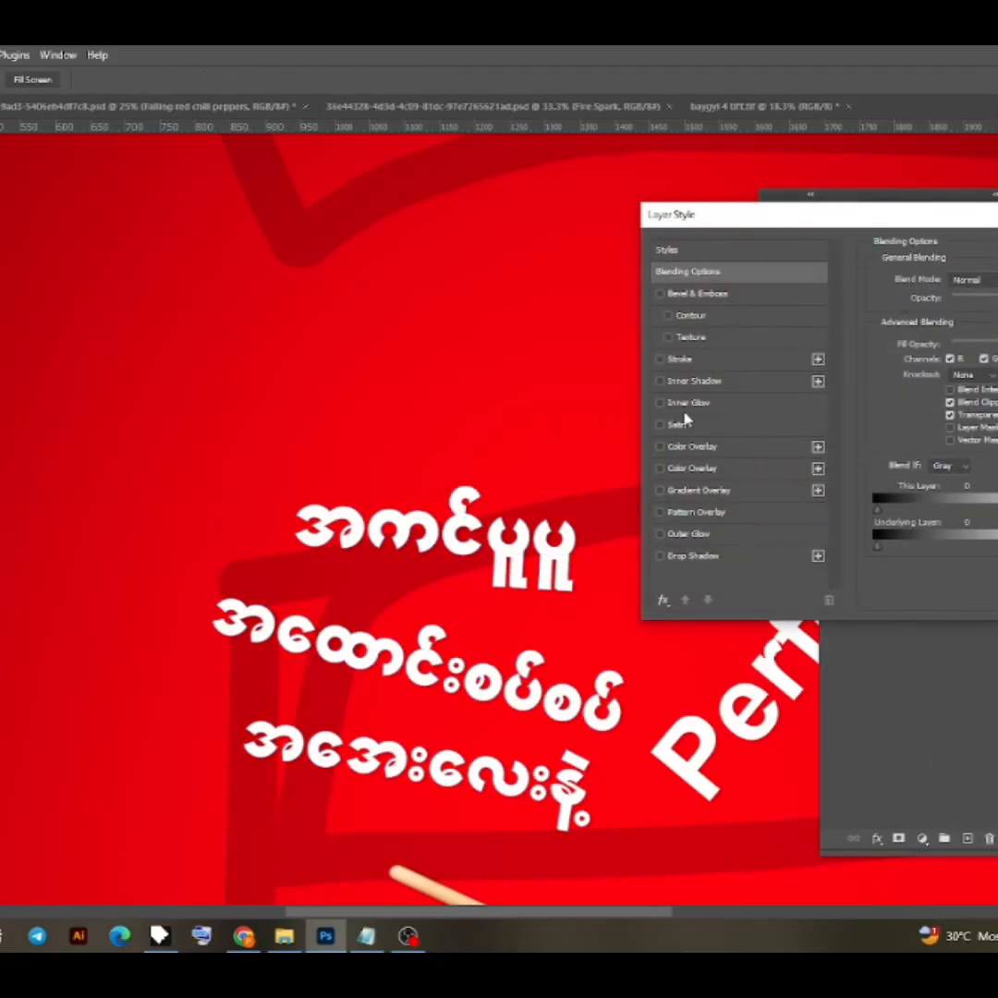
pyautogui.click(736, 364)
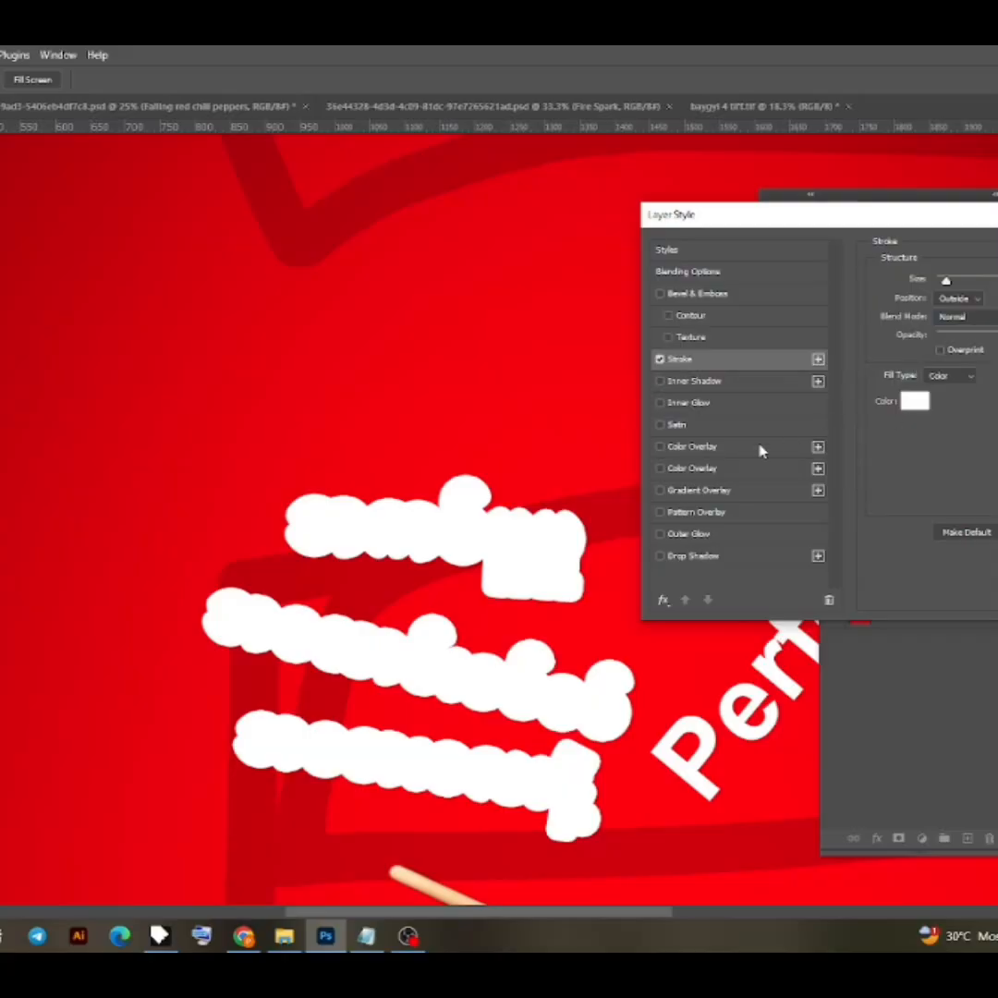
pyautogui.click(918, 407)
pyautogui.moveTo(913, 466); pyautogui.dragTo(947, 441)
pyautogui.press('Return')
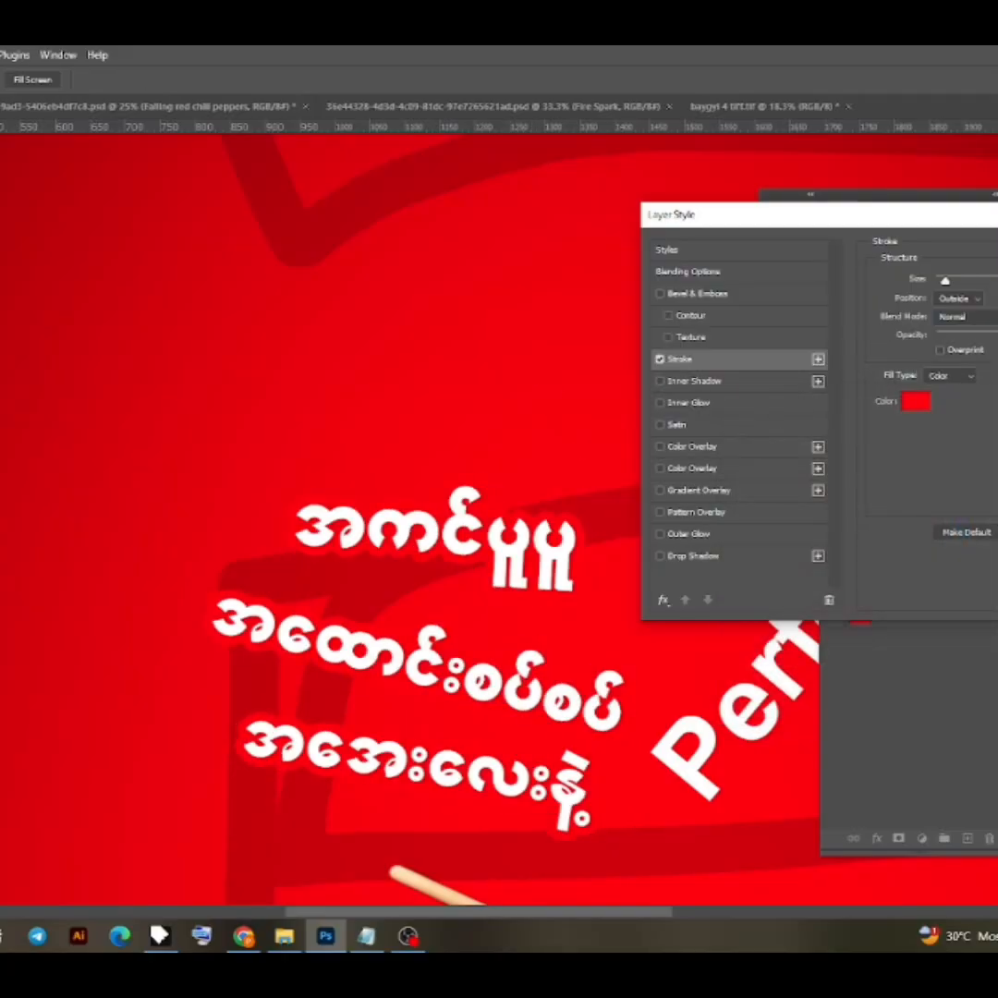
pyautogui.press('Return')
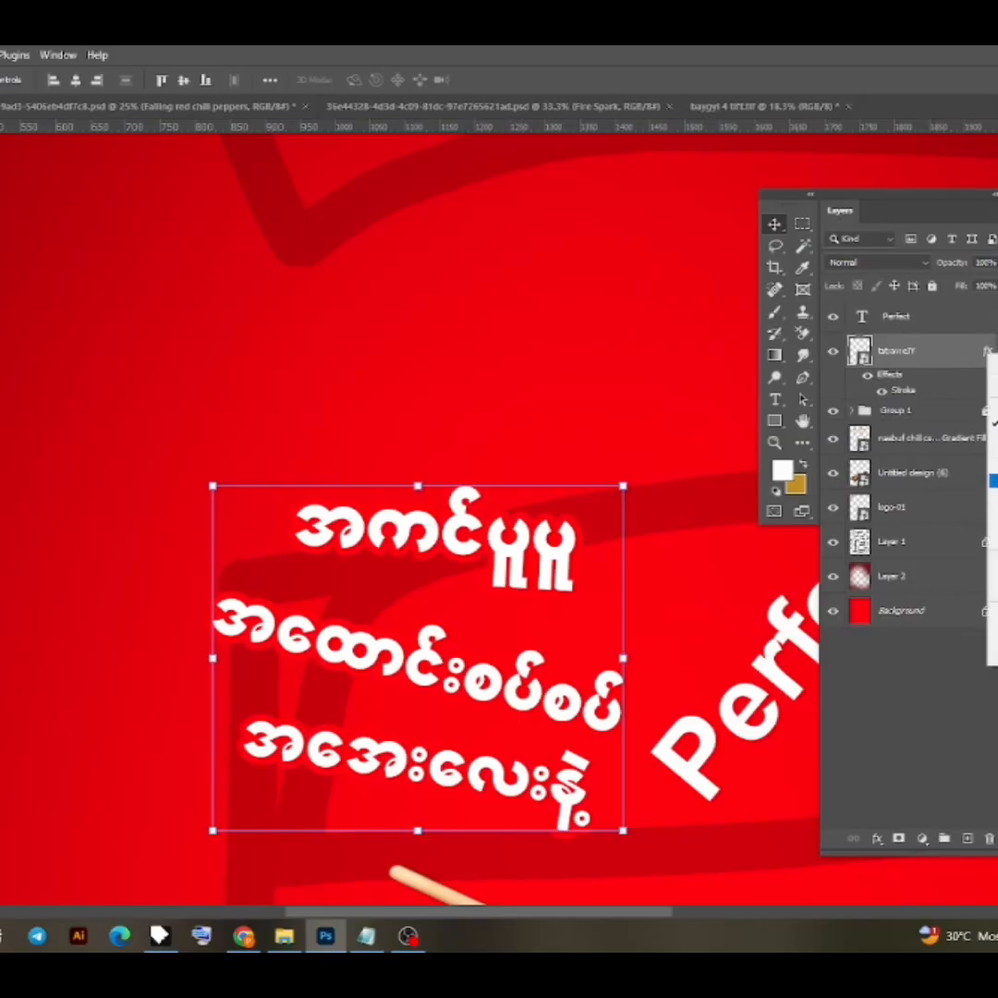
# - Separate the Burmese text's stroke effect into its own layer
pyautogui.click(995, 628)
pyautogui.click(932, 384)
pyautogui.rightClick(940, 354)
pyautogui.click(920, 391)
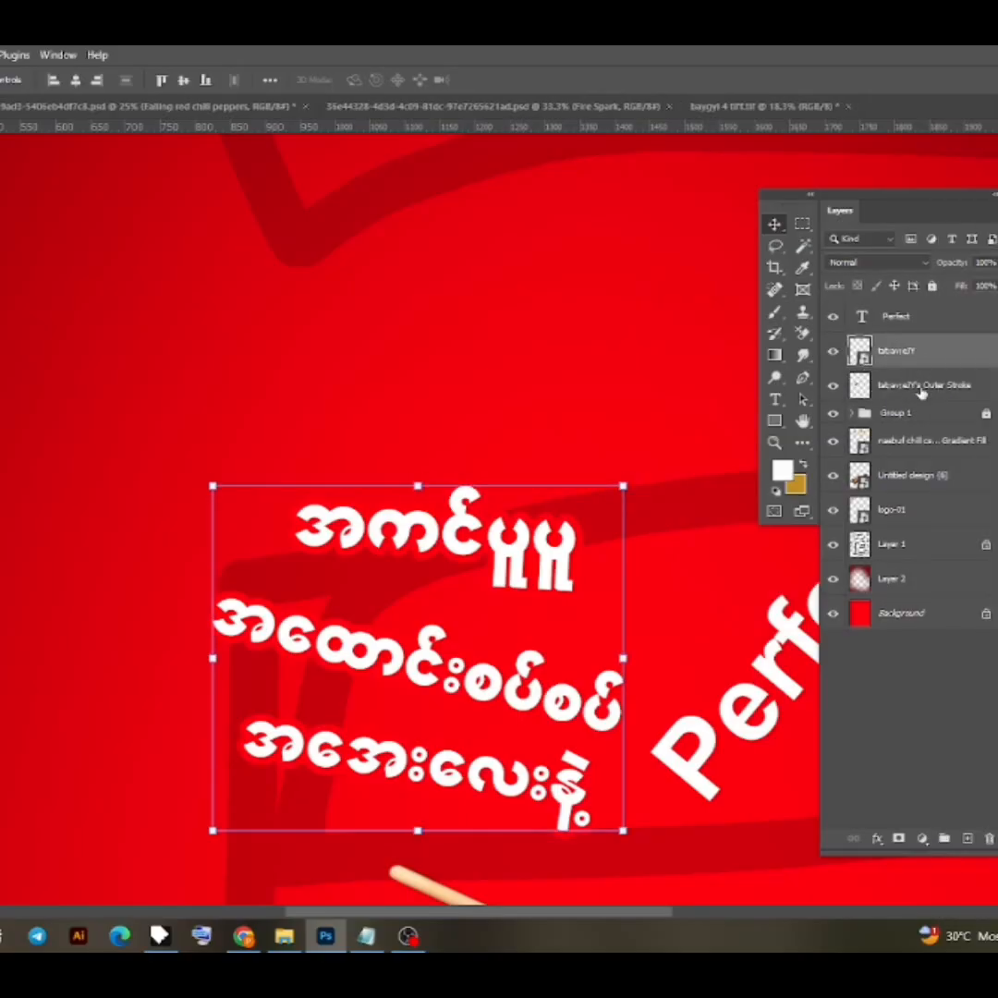
pyautogui.click(921, 390)
# - Add a drop shadow at 90° to the Burmese text layer, reducing its distance, spread and size
pyautogui.click(927, 354)
pyautogui.rightClick(927, 354)
pyautogui.click(992, 202)
pyautogui.click(659, 554)
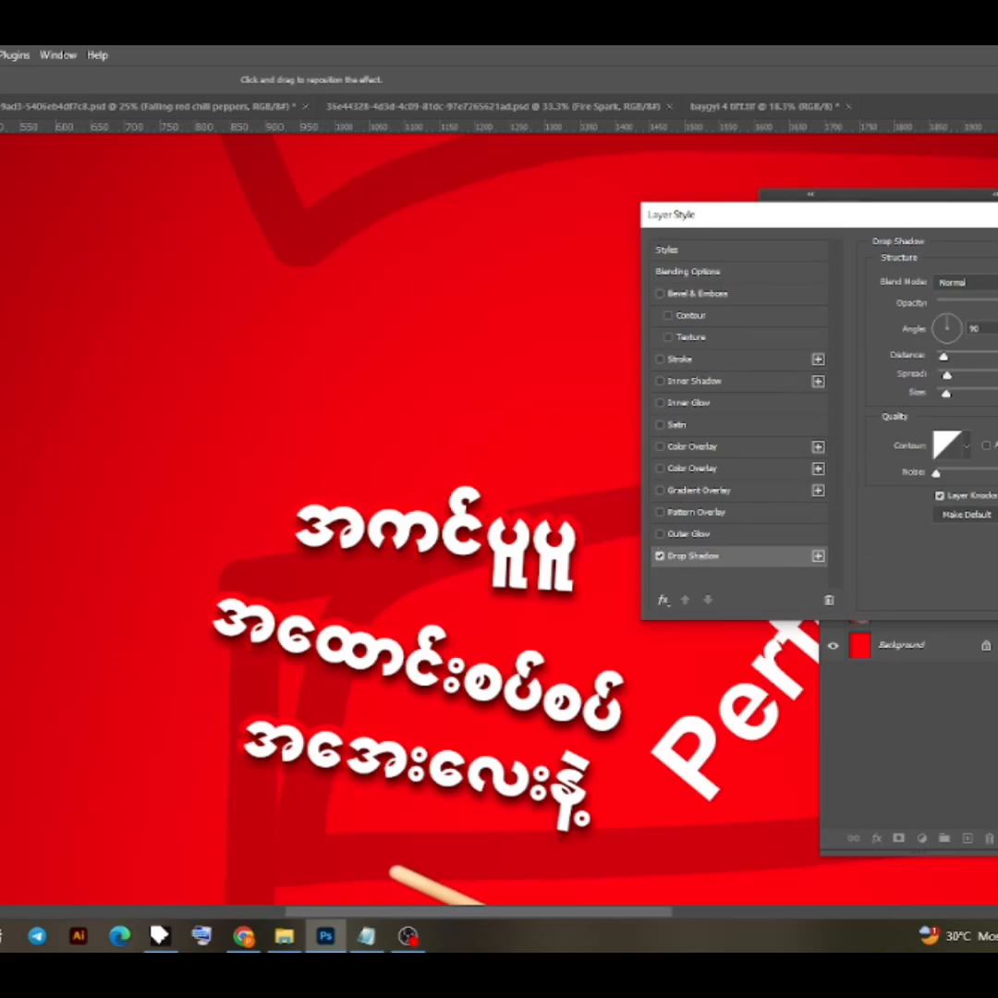
pyautogui.moveTo(944, 360); pyautogui.dragTo(944, 396)
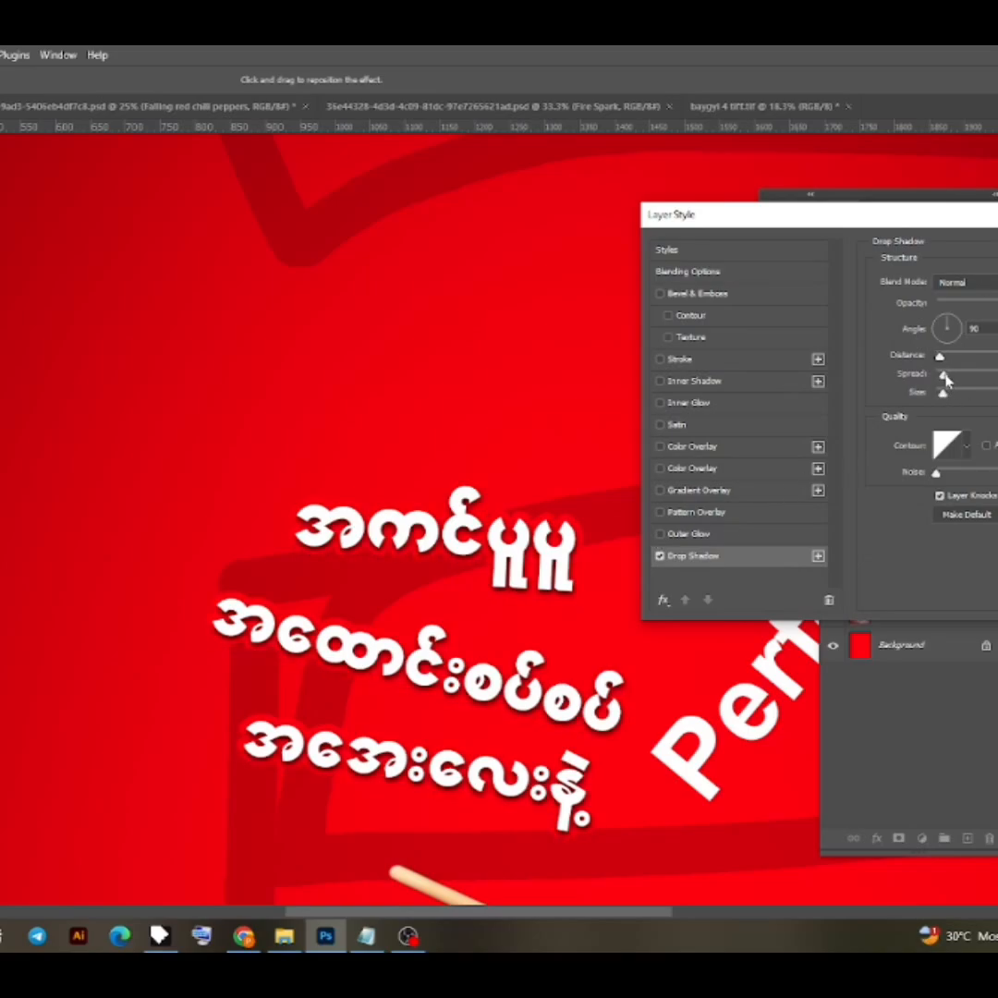
pyautogui.press('Return')
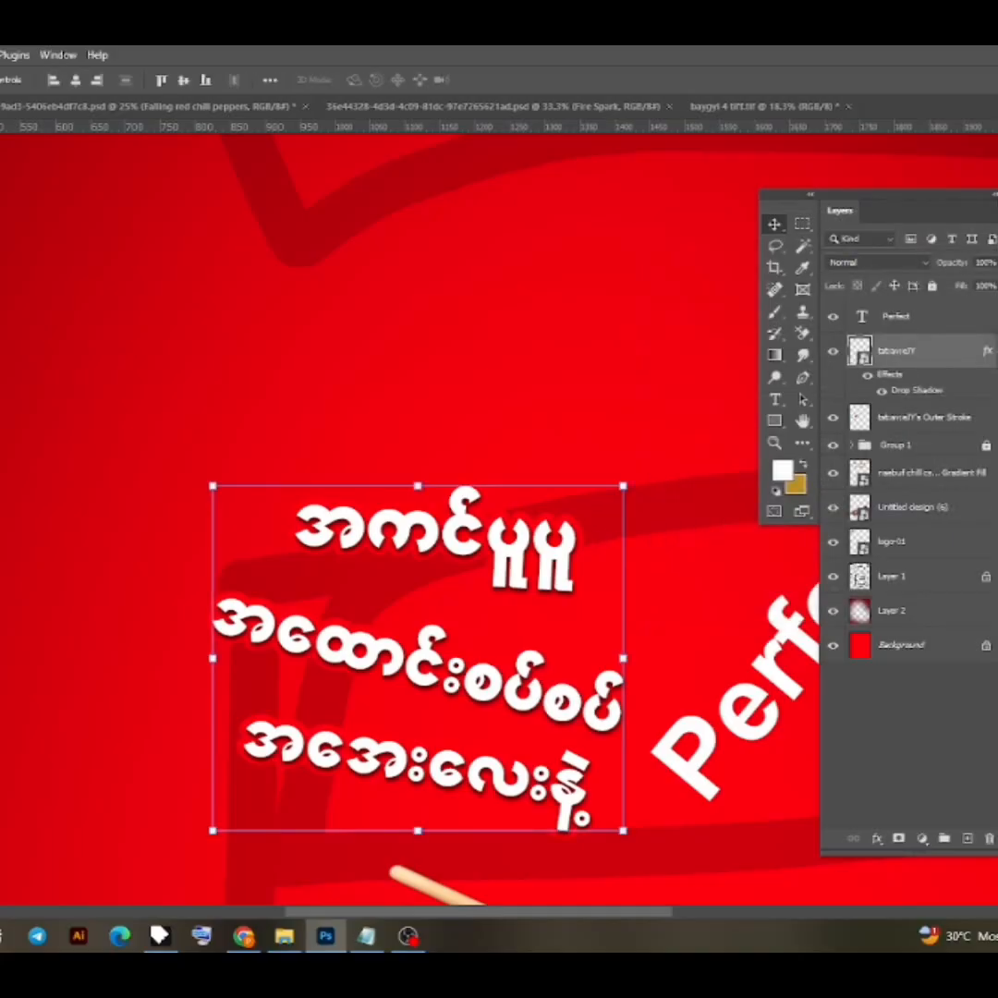
# - Copy the drop shadow onto the Burmese text's outer stroke layer and add a thin white outside stroke to it
pyautogui.click(951, 422)
pyautogui.keyDown('alt'); pyautogui.moveTo(945, 376); pyautogui.dragTo(955, 423); pyautogui.keyUp('alt')
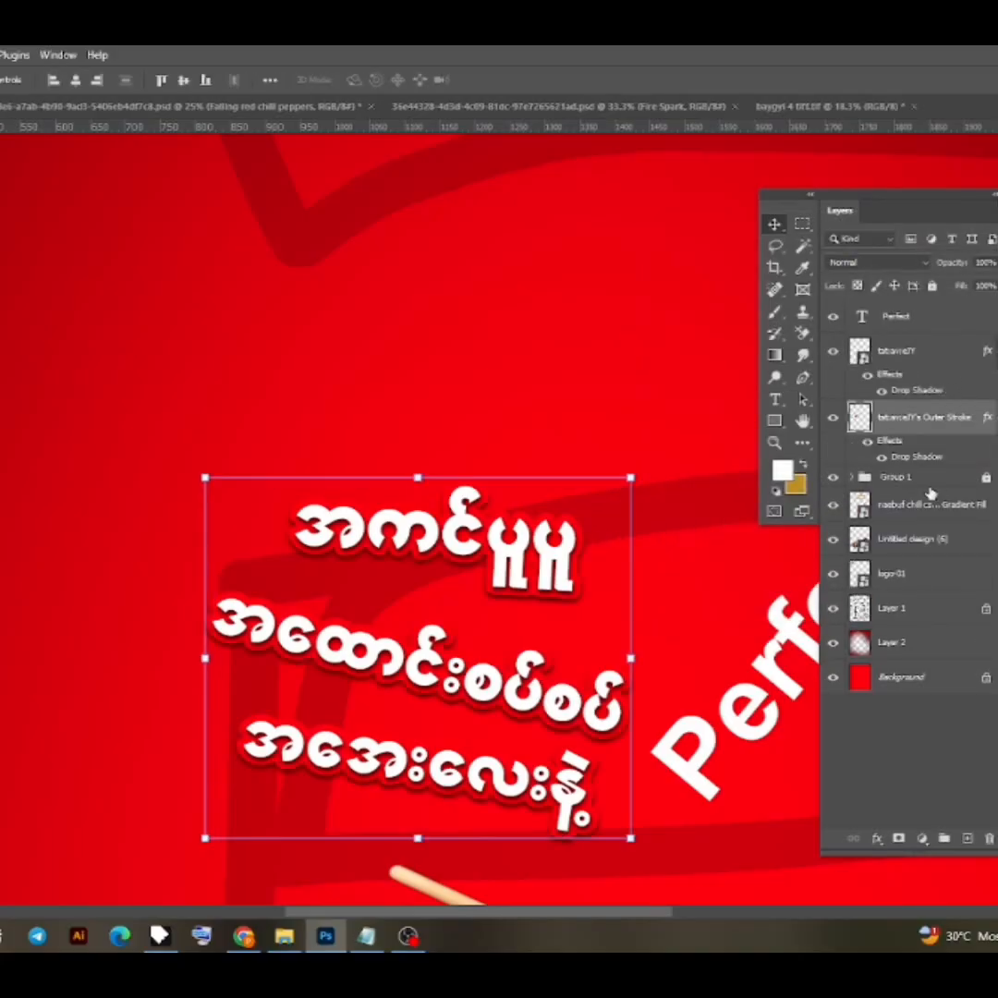
pyautogui.doubleClick(915, 456)
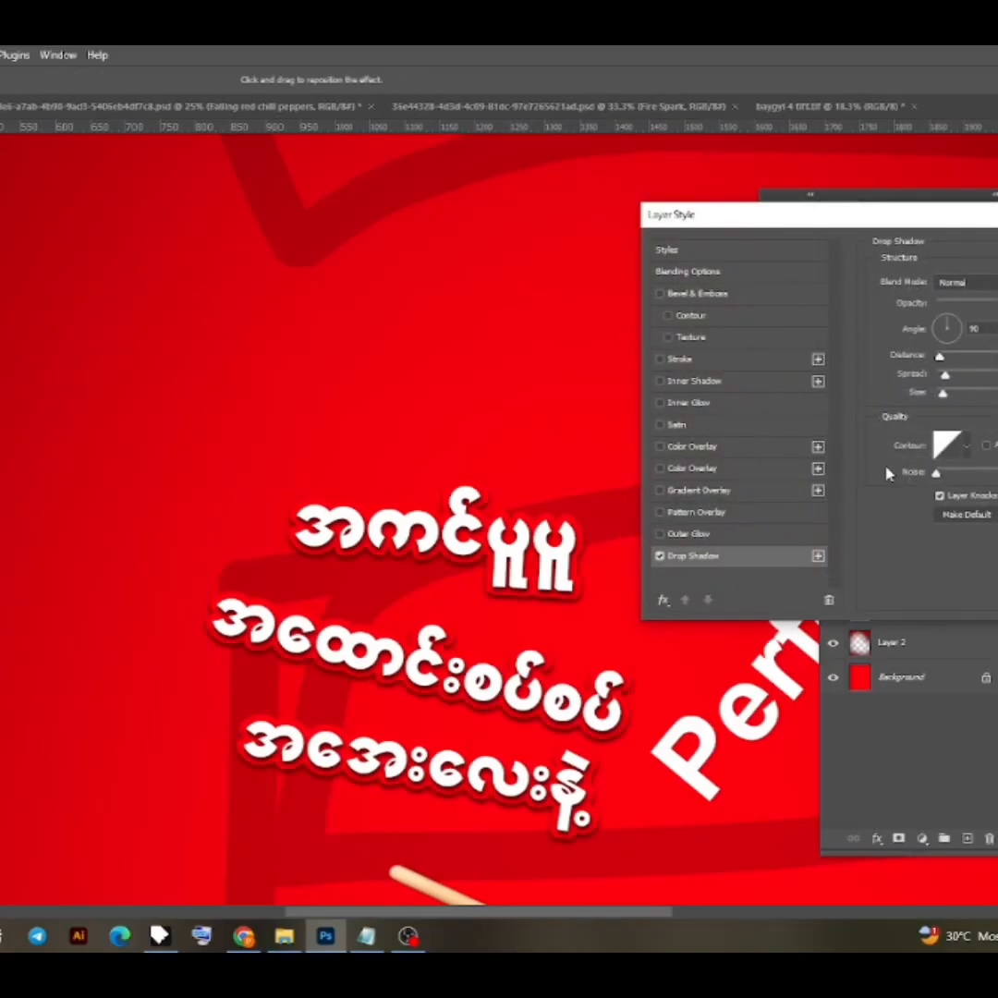
pyautogui.click(698, 361)
pyautogui.click(916, 400)
pyautogui.moveTo(867, 445); pyautogui.dragTo(729, 439)
pyautogui.press('Return')
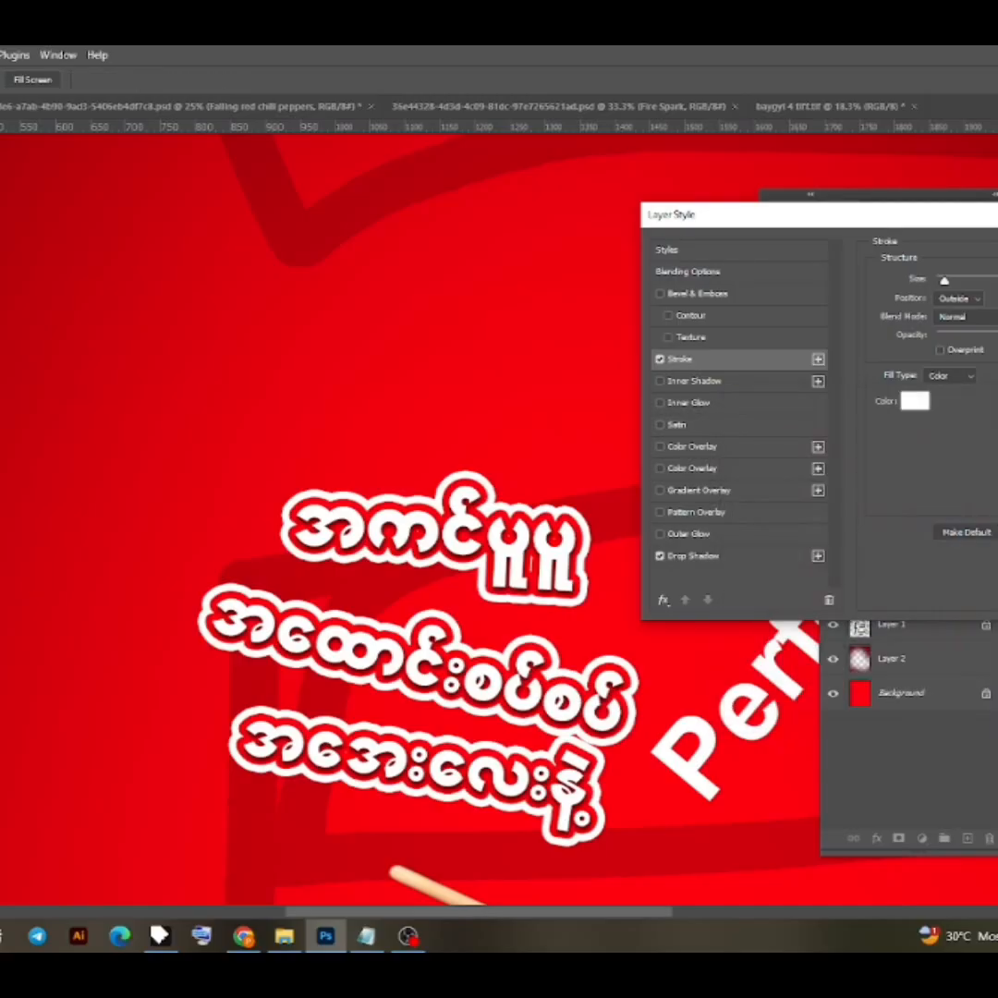
pyautogui.moveTo(945, 280); pyautogui.dragTo(937, 280)
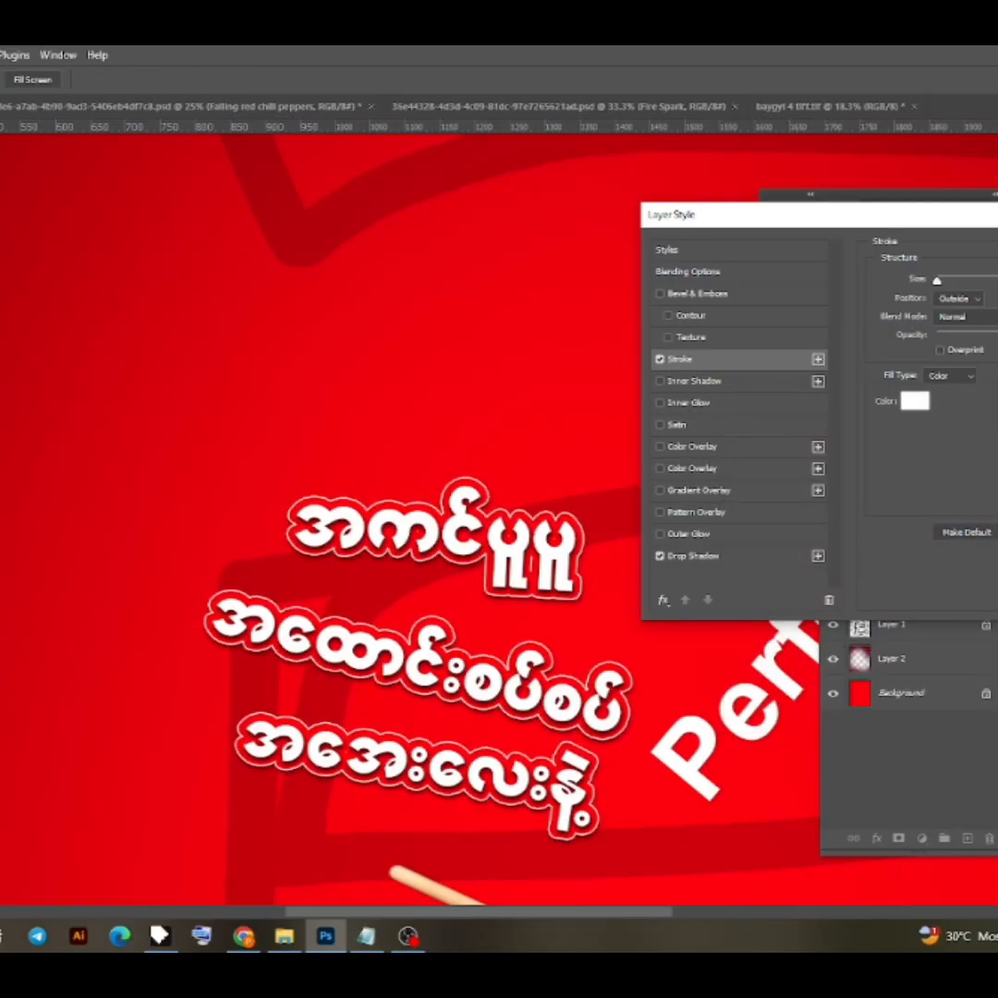
# - Increase the distance and spread of the drop shadow on the Burmese text's outer stroke layer
pyautogui.click(730, 558)
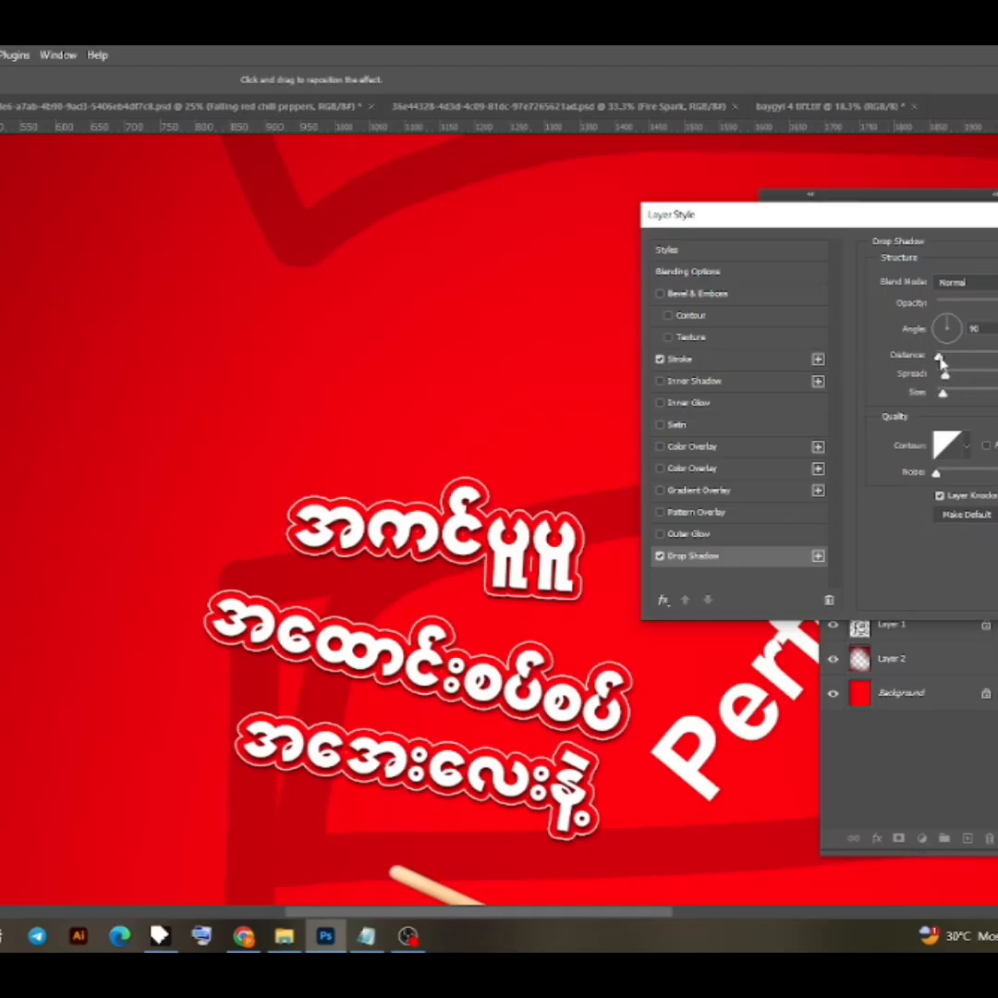
pyautogui.moveTo(940, 359); pyautogui.dragTo(946, 357)
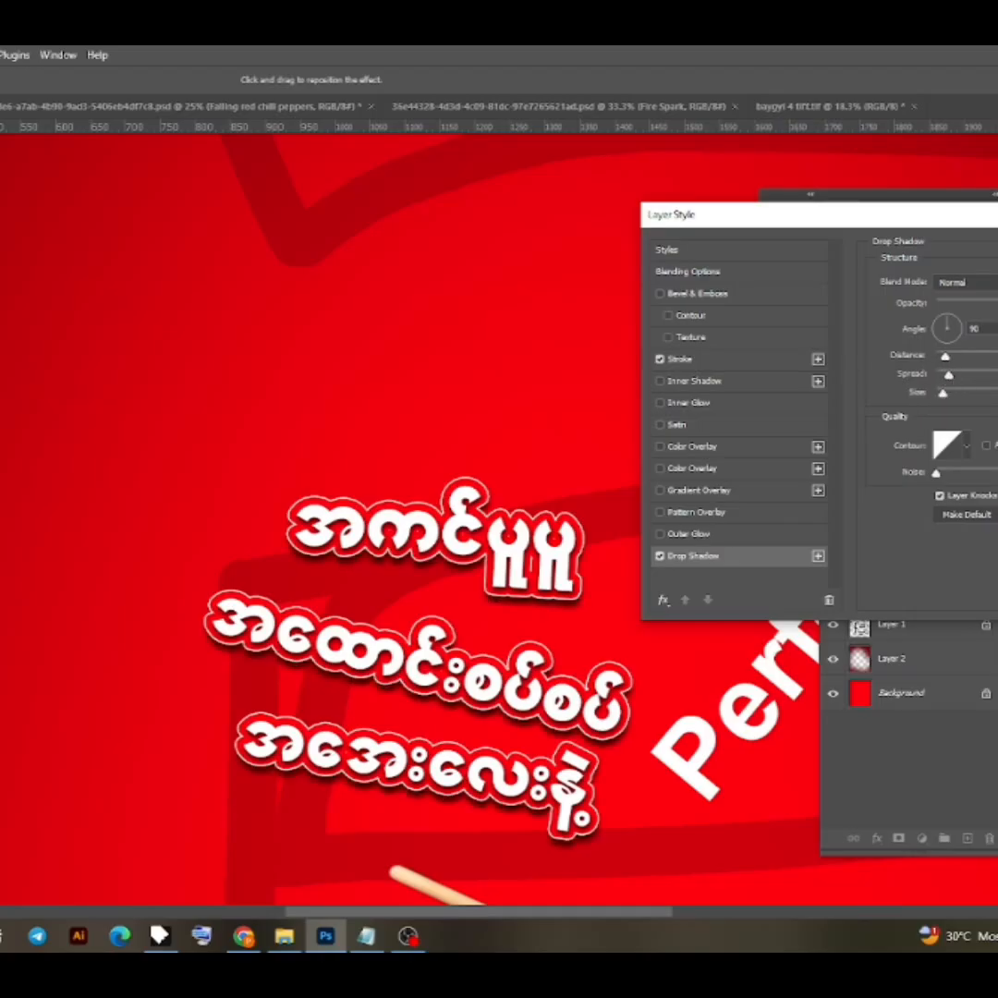
pyautogui.press('Return')
# - Add a slightly thicker white outside stroke to the "Perfect" text layer
pyautogui.click(781, 679)
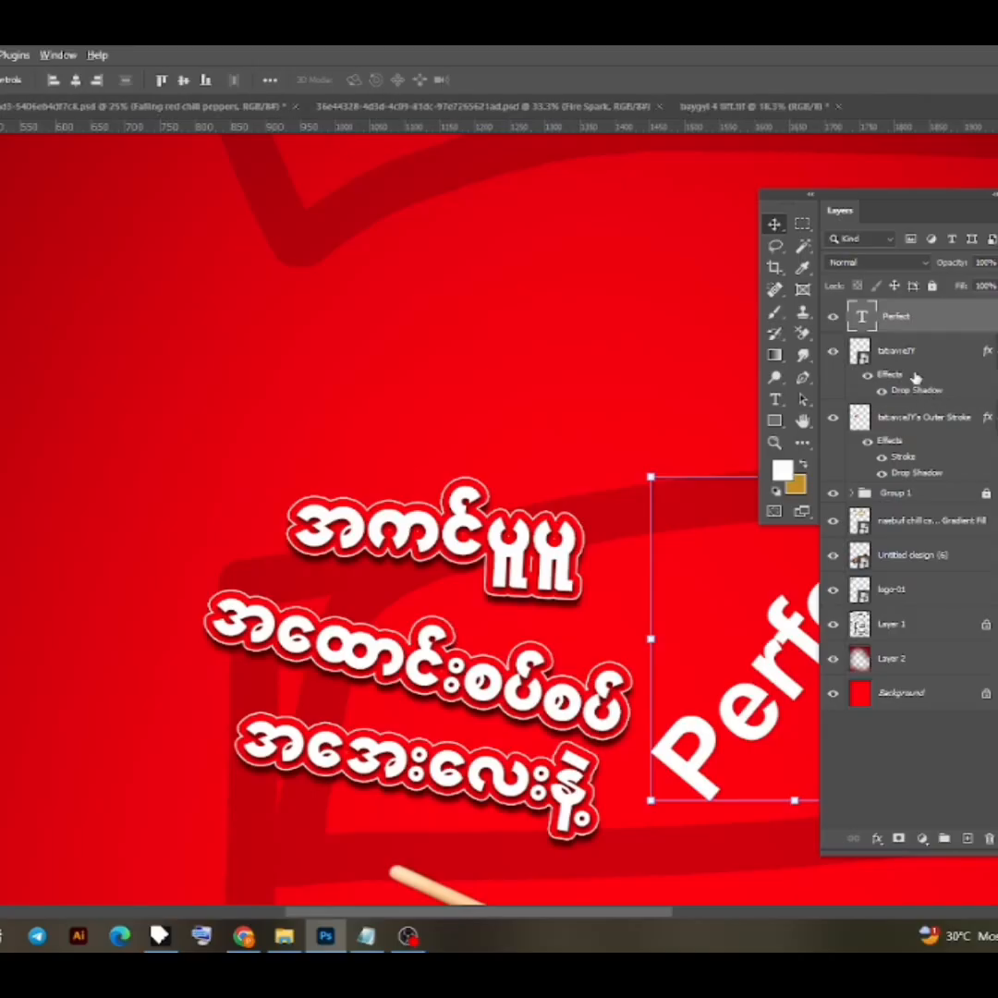
pyautogui.rightClick(937, 321)
pyautogui.click(963, 176)
pyautogui.click(695, 360)
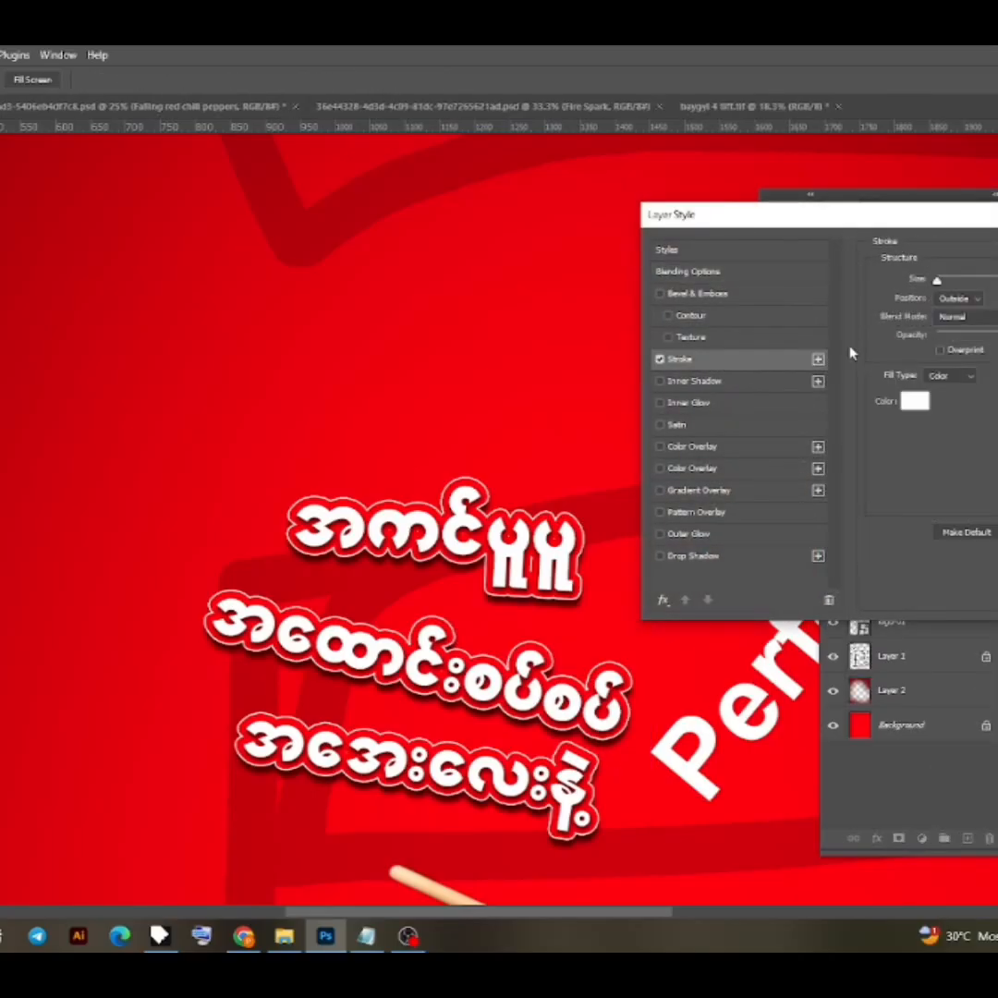
pyautogui.click(915, 403)
pyautogui.press('Return')
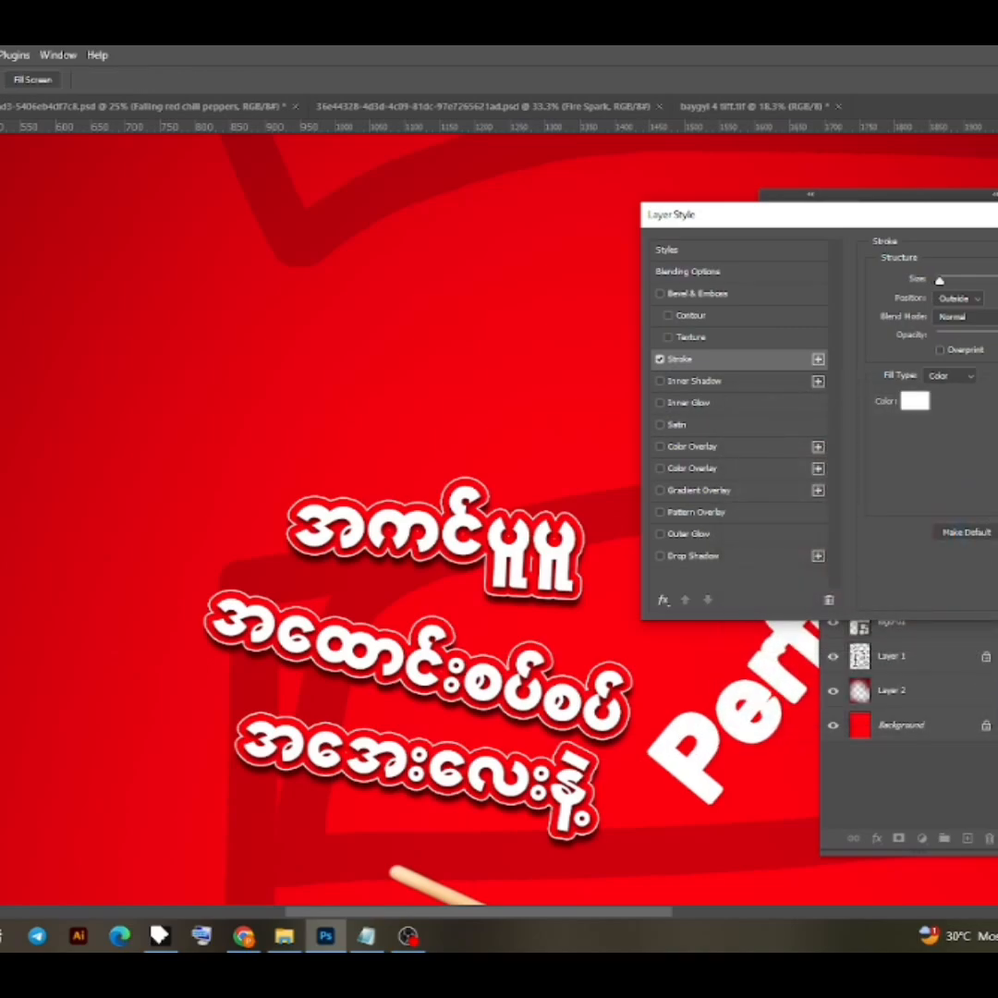
pyautogui.press('Return')
# - Separate the "Perfect" stroke into its own layer and recolor the text in the red sampled from the artwork
pyautogui.rightClick(984, 319)
pyautogui.click(993, 591)
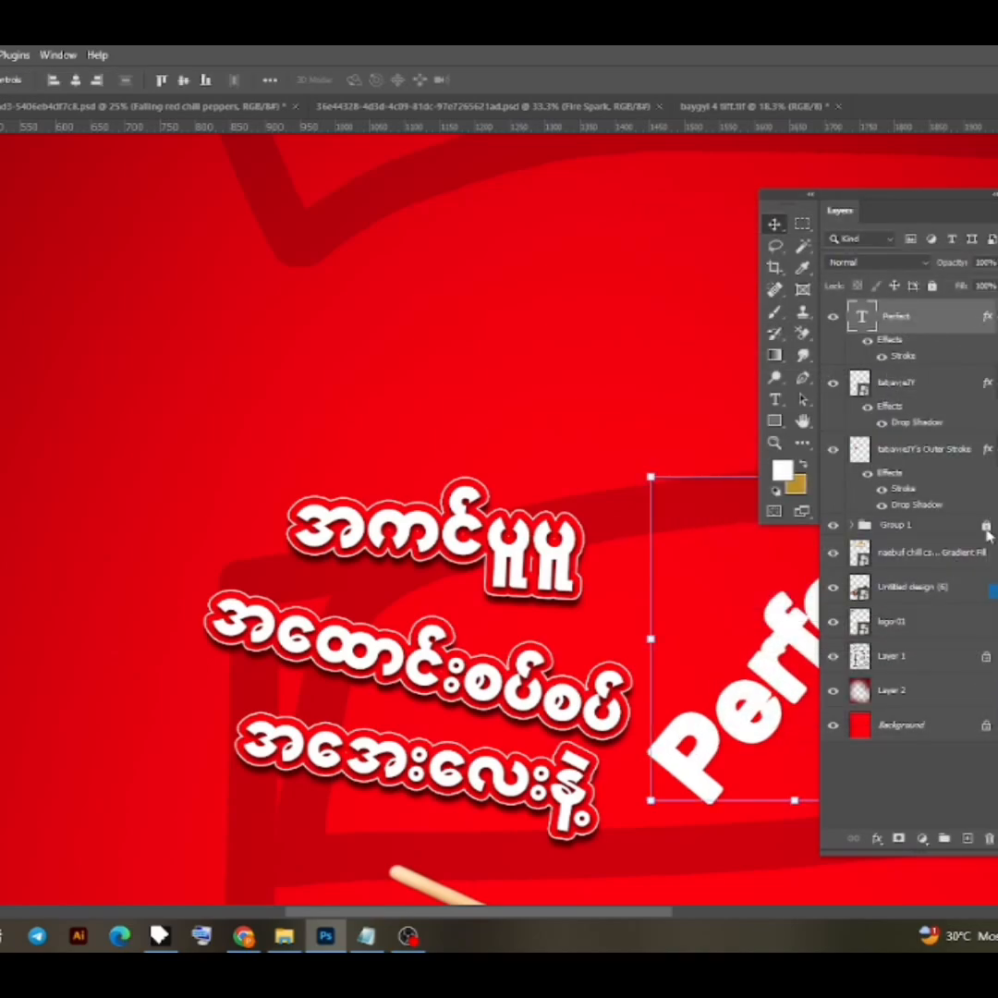
pyautogui.click(426, 509)
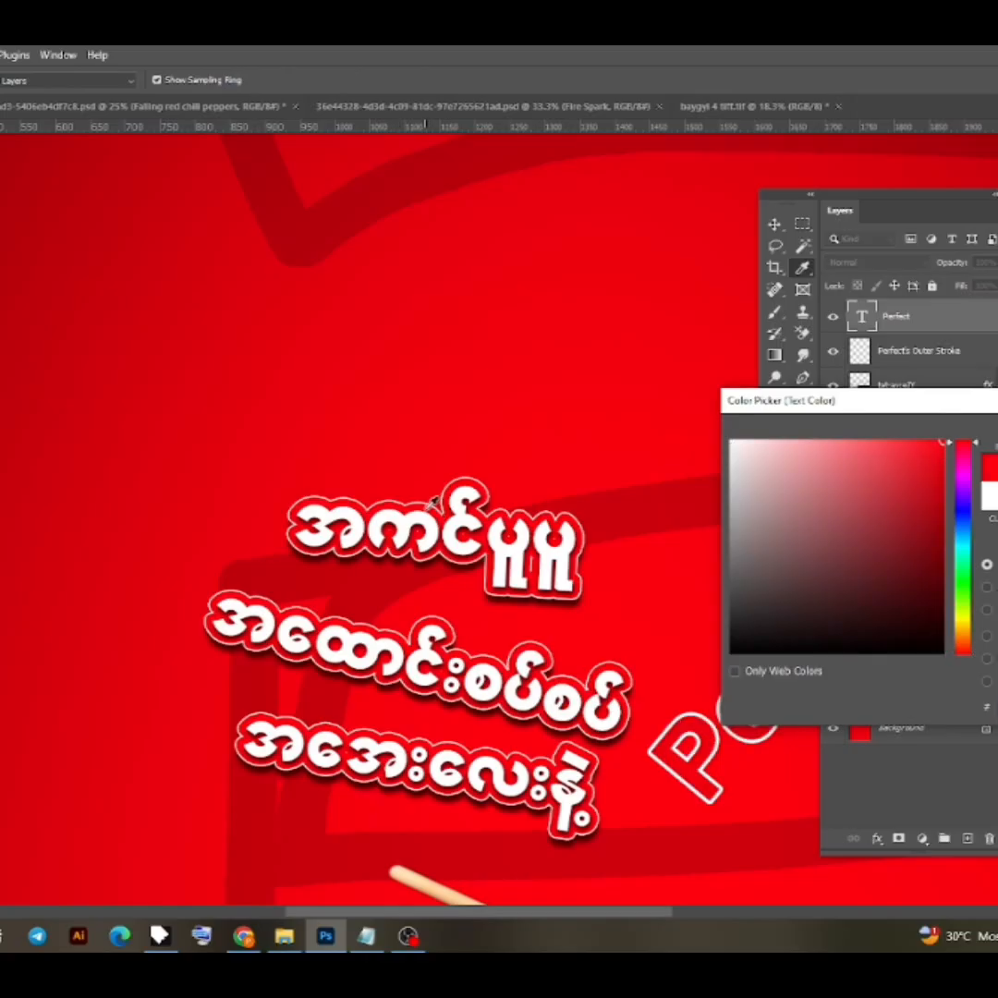
pyautogui.press('Return')
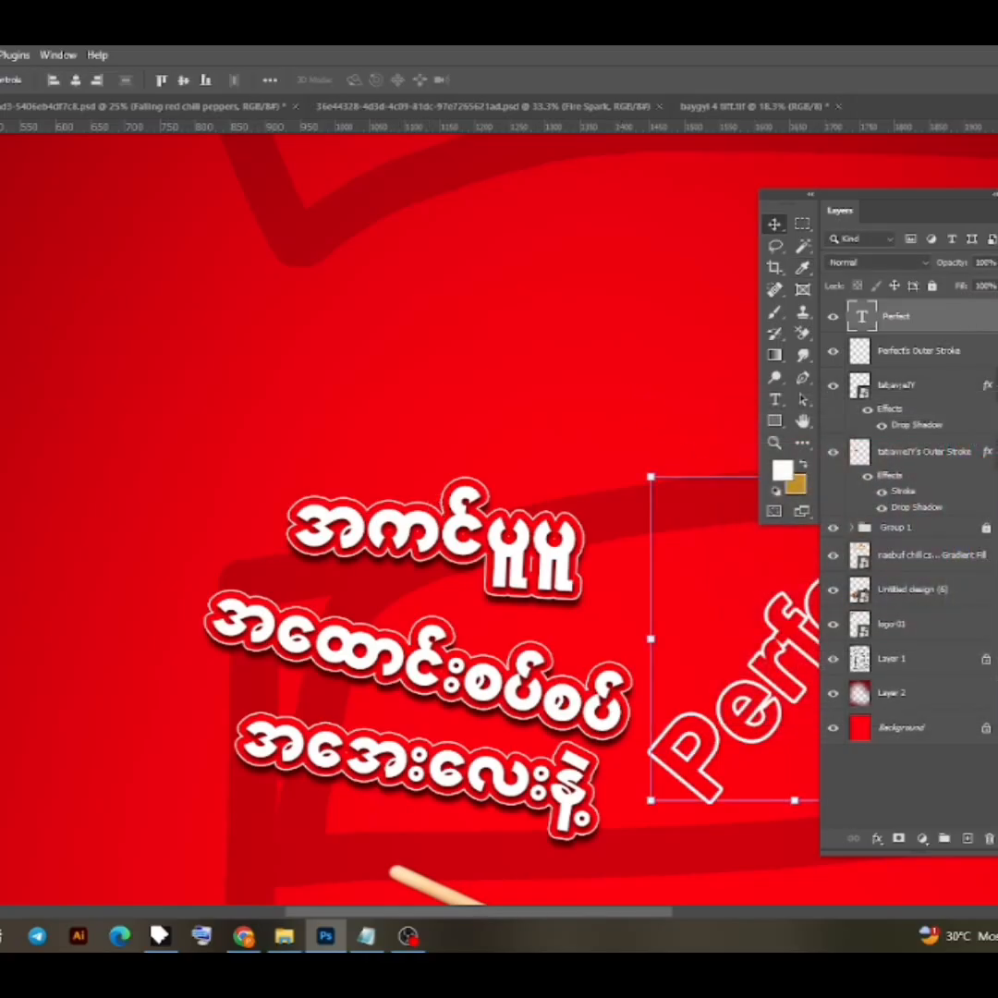
# - Copy the Burmese outer stroke layer's effects onto "Perfect", hiding the stroke and reducing the drop shadow's distance and spread
pyautogui.moveTo(890, 475); pyautogui.dragTo(895, 317)
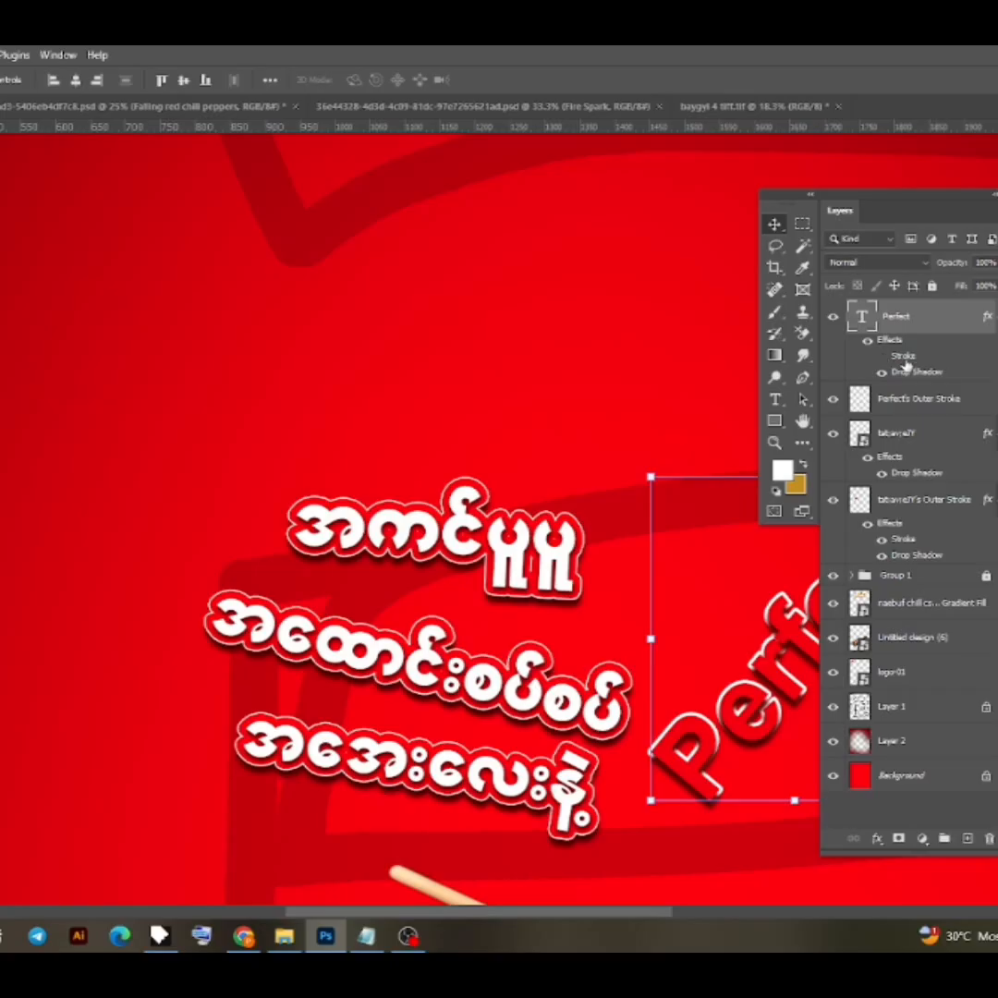
pyautogui.doubleClick(939, 374)
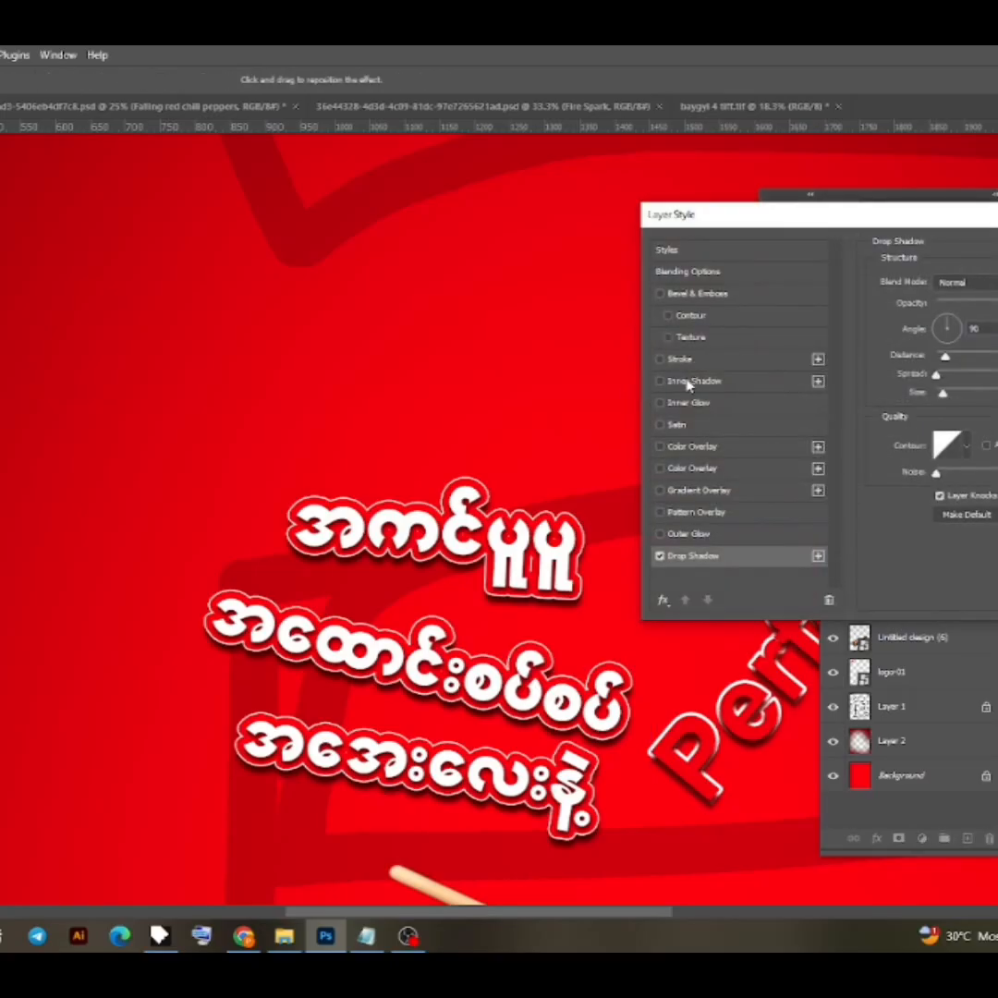
pyautogui.moveTo(946, 359); pyautogui.dragTo(942, 359)
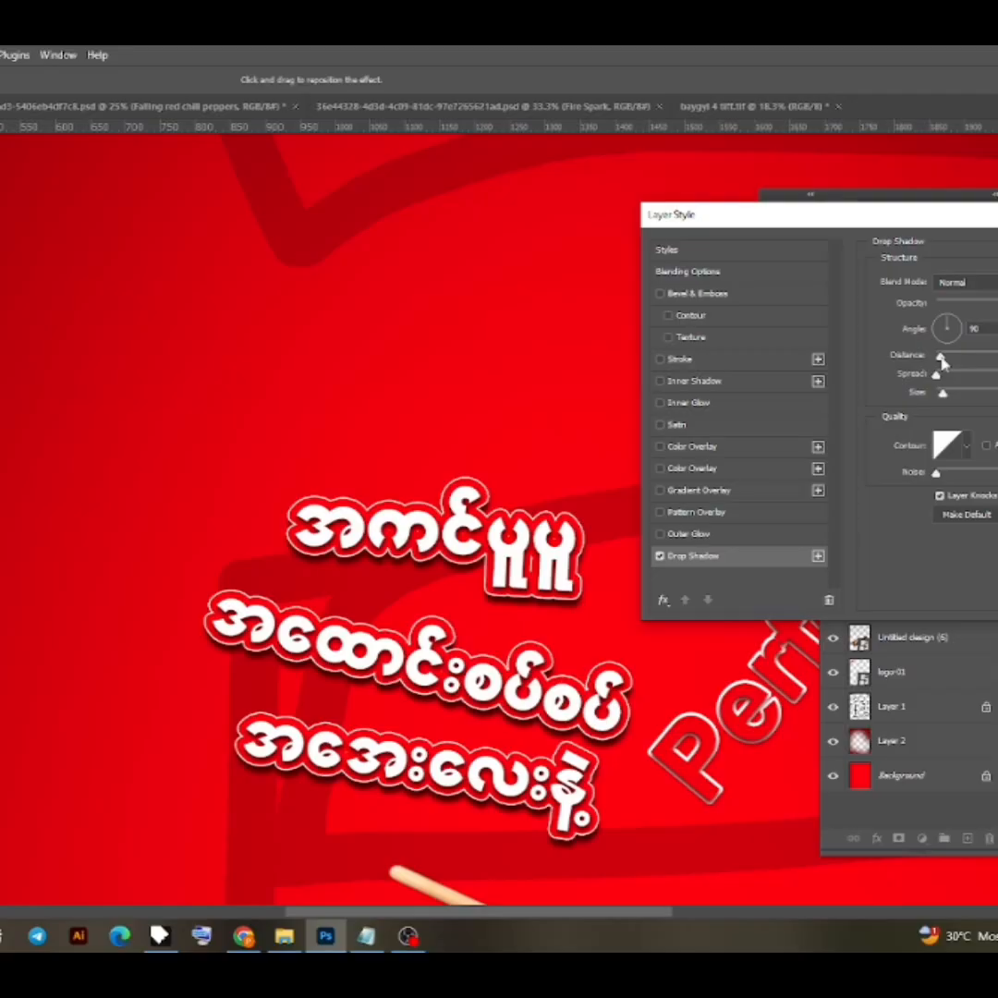
pyautogui.press('Return')
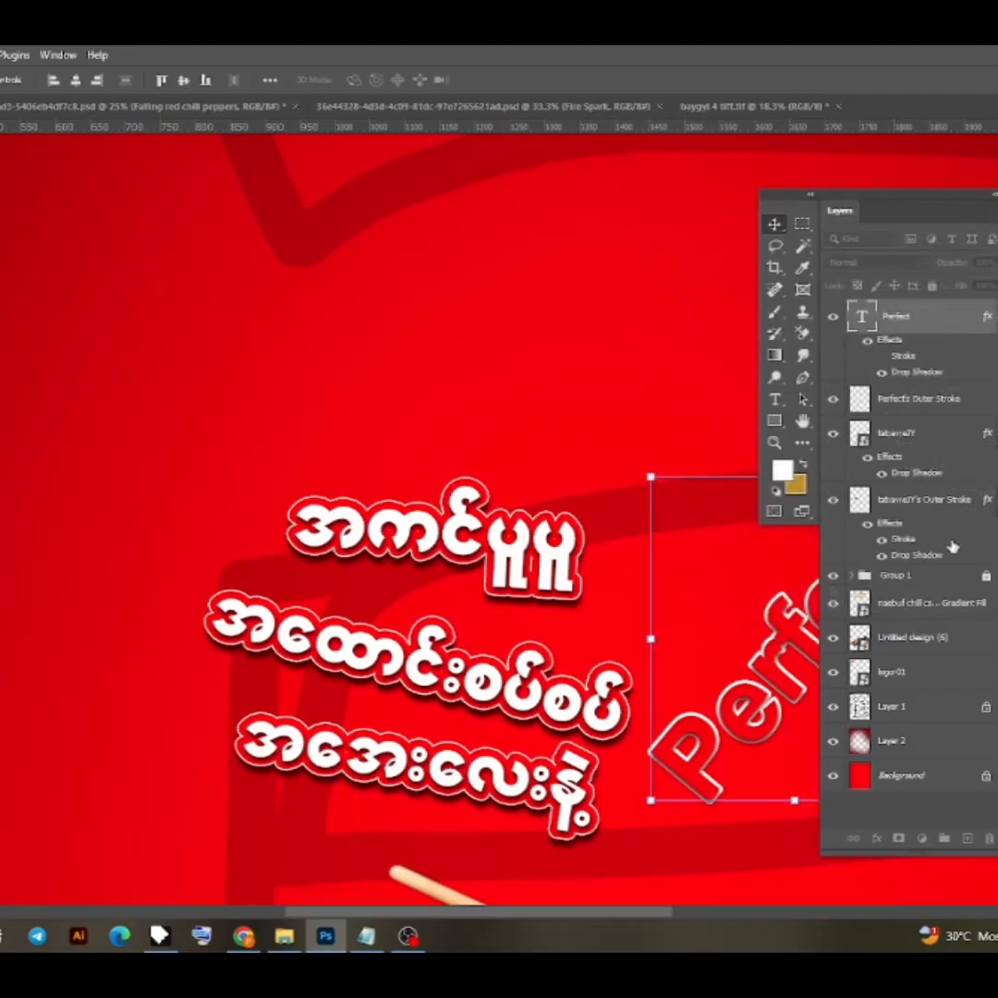
# - Nudge the "Perfect" outer stroke layer into alignment with the red letters
pyautogui.scroll(-1, 769, 592)
pyautogui.moveTo(745, 645); pyautogui.dragTo(593, 658)
pyautogui.click(961, 407)
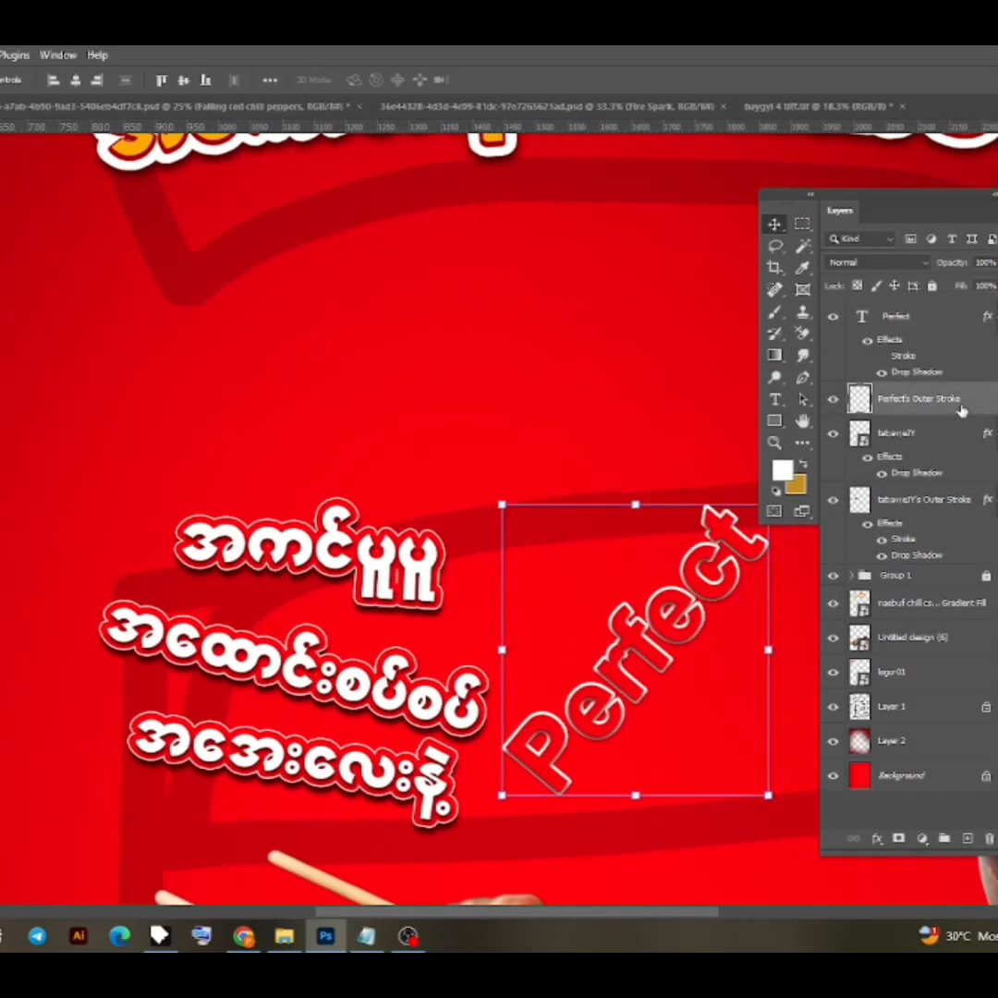
pyautogui.press('Right')
pyautogui.press('Right')
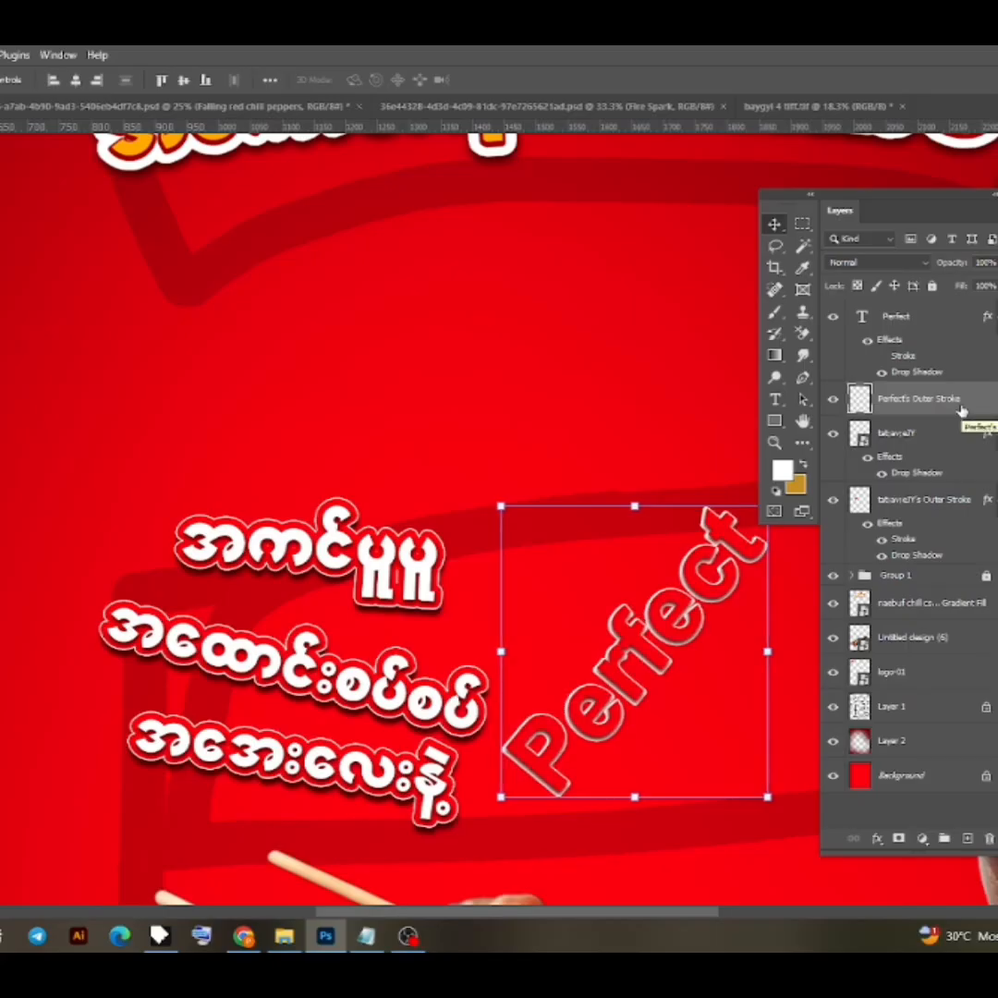
pyautogui.press('Up')
pyautogui.press('Up')
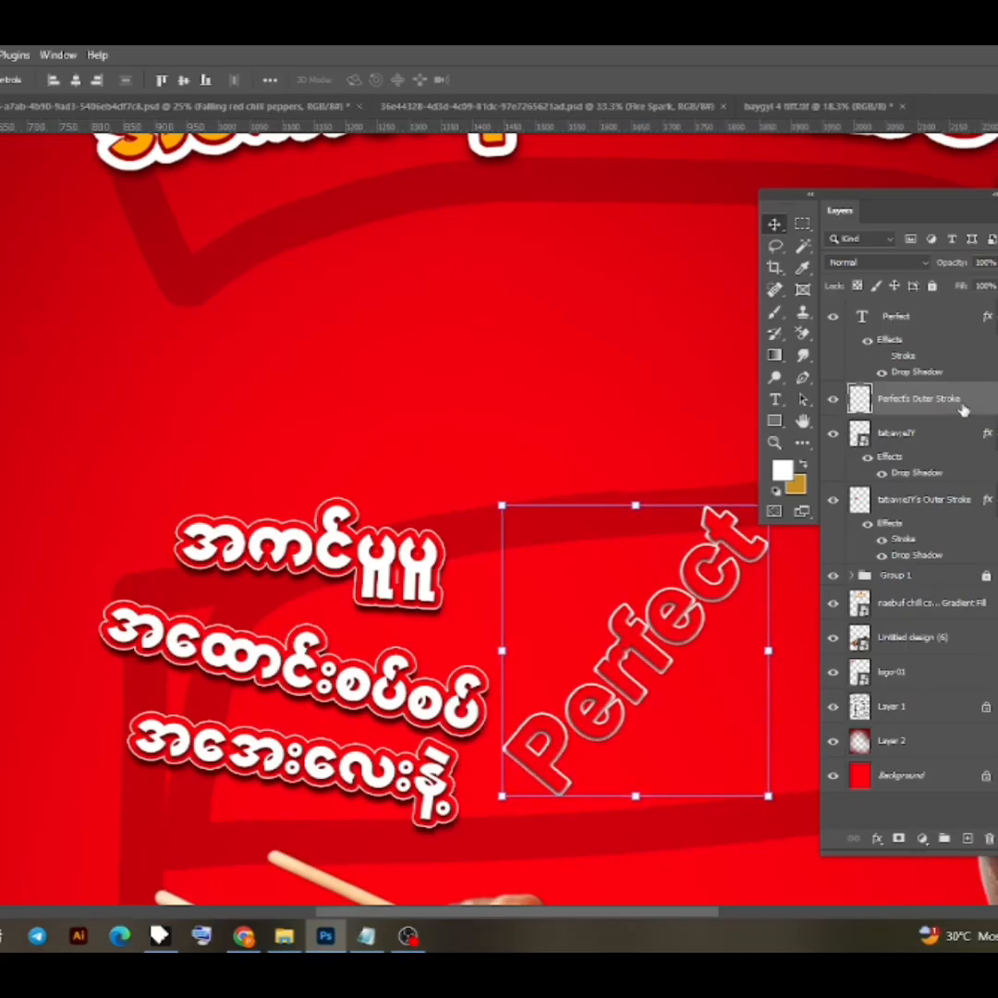
# - Copy the drop shadow from "Perfect" onto its outer stroke layer and combine each text with its stroke layer into a smart object
pyautogui.moveTo(952, 383); pyautogui.dragTo(925, 401)
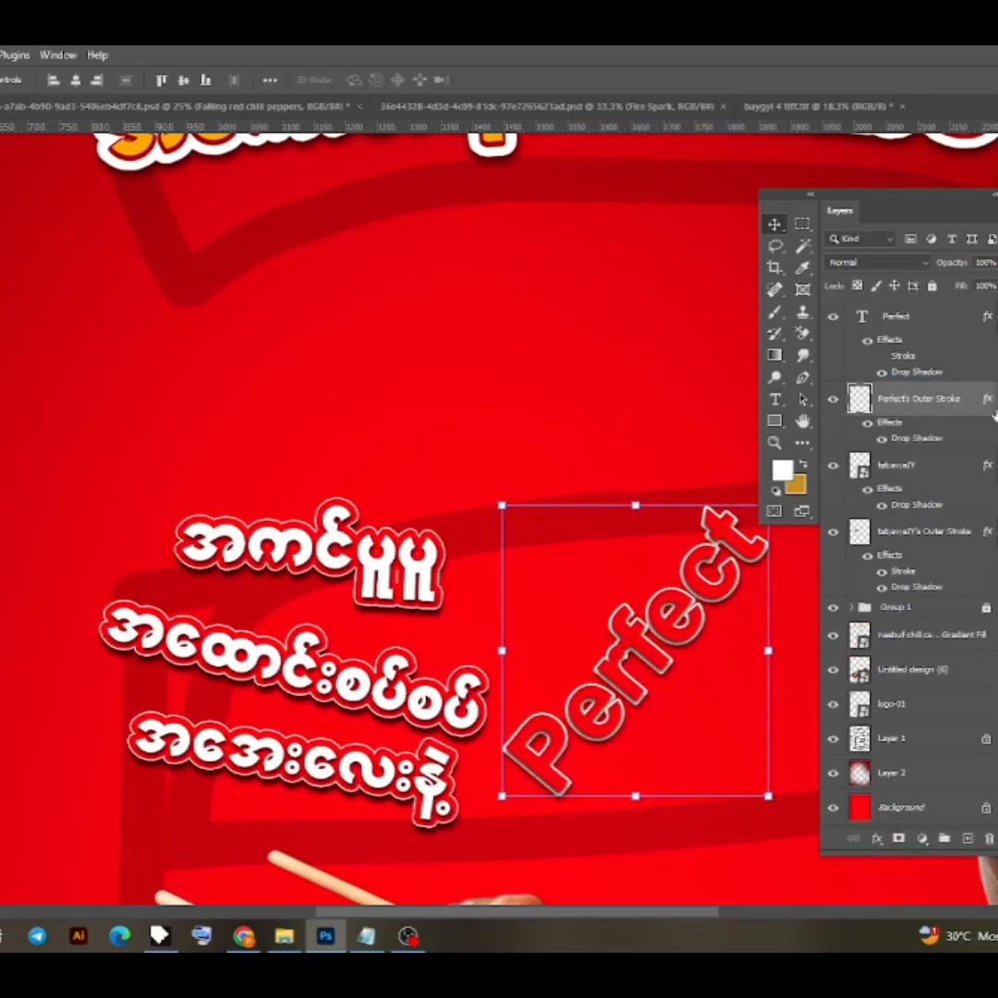
pyautogui.click(935, 375)
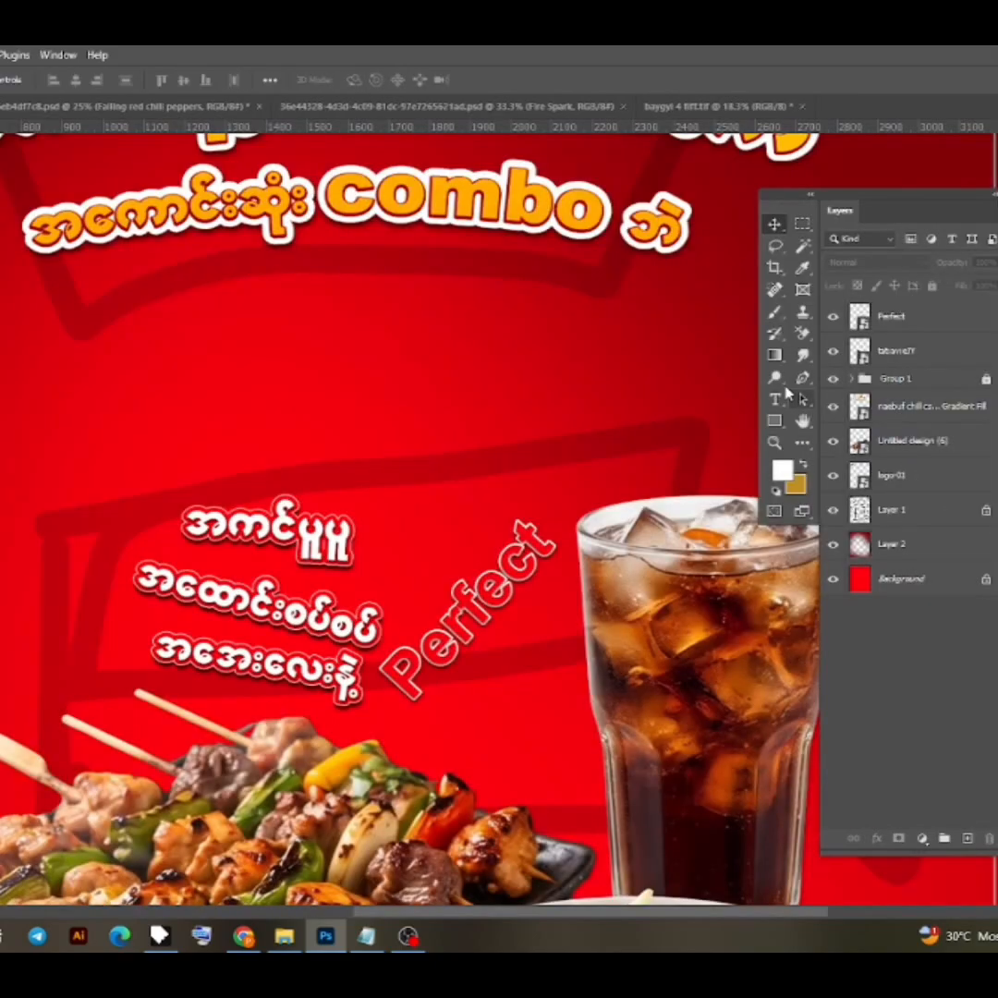
# - Draw a large and a small teardrop outline with the Pen tool beside the right end of the first Burmese line
pyautogui.click(802, 379)
pyautogui.scroll(5, 426, 580)
pyautogui.click(414, 575)
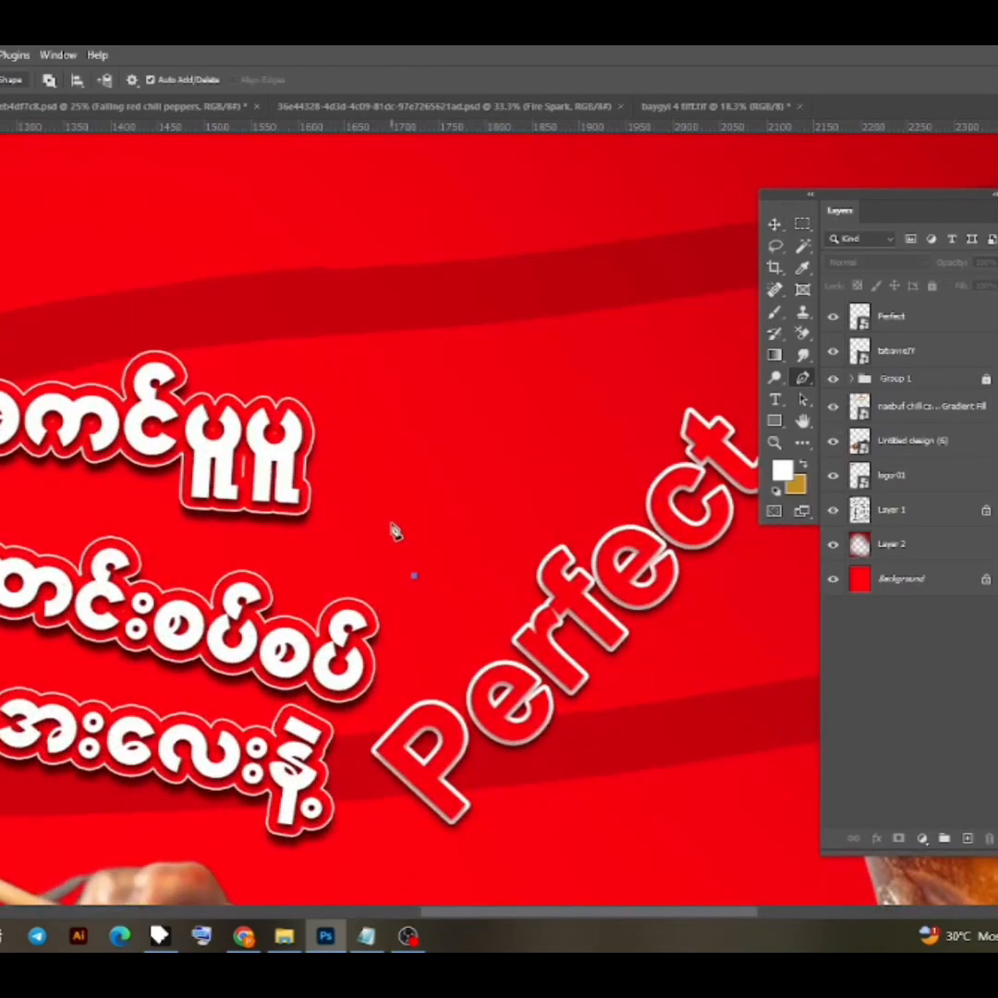
pyautogui.hotkey('ctrl', 'z')
pyautogui.hotkey('ctrl', 'z')
pyautogui.click(348, 436)
pyautogui.click(371, 375)
pyautogui.moveTo(392, 380); pyautogui.dragTo(413, 389)
pyautogui.click(348, 437)
pyautogui.click(355, 449)
pyautogui.click(355, 450)
# - Draw two small teardrop outlines beside the right end of the second Burmese line
pyautogui.click(397, 617)
pyautogui.click(397, 618)
pyautogui.click(393, 632)
pyautogui.click(423, 632)
pyautogui.click(394, 633)
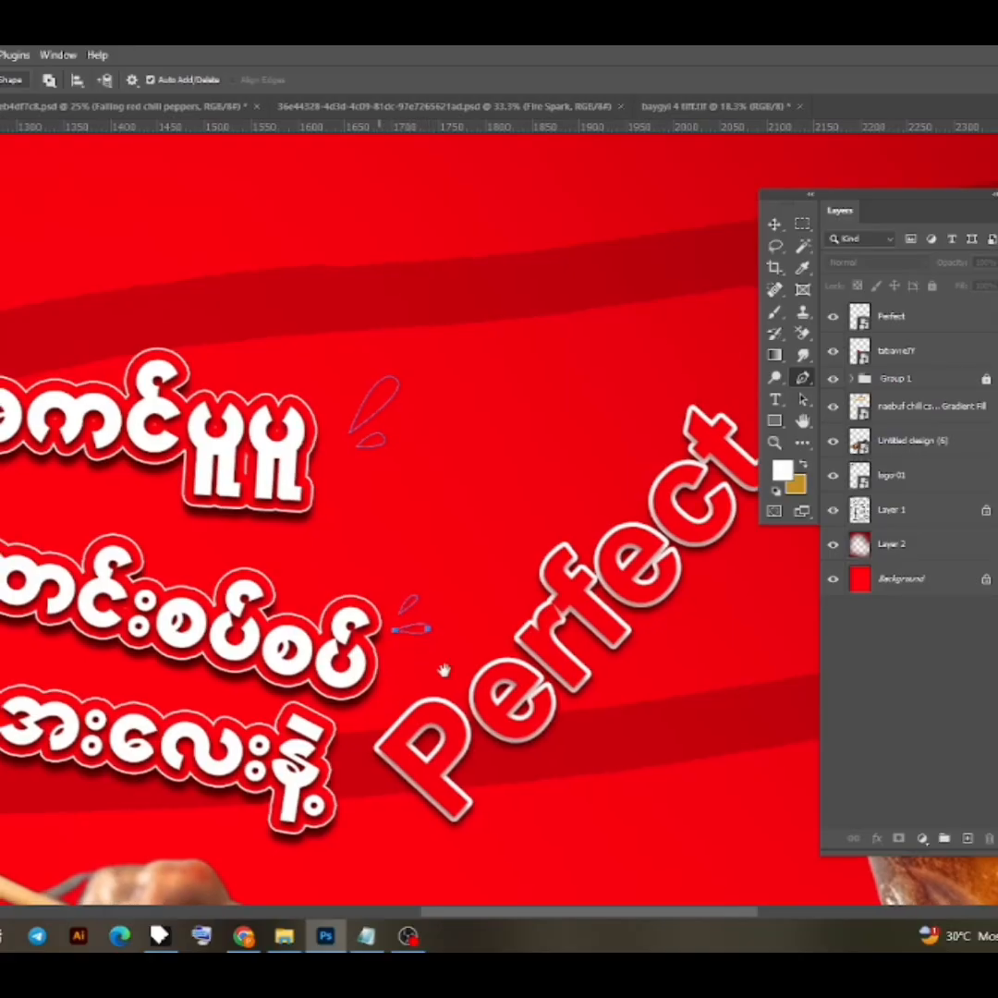
# - Draw a larger and a smaller teardrop outline above the left end of the first Burmese line
pyautogui.moveTo(444, 668); pyautogui.dragTo(707, 633)
pyautogui.click(160, 355)
pyautogui.moveTo(127, 322); pyautogui.dragTo(160, 323)
pyautogui.click(160, 355)
pyautogui.click(172, 341)
pyautogui.click(173, 341)
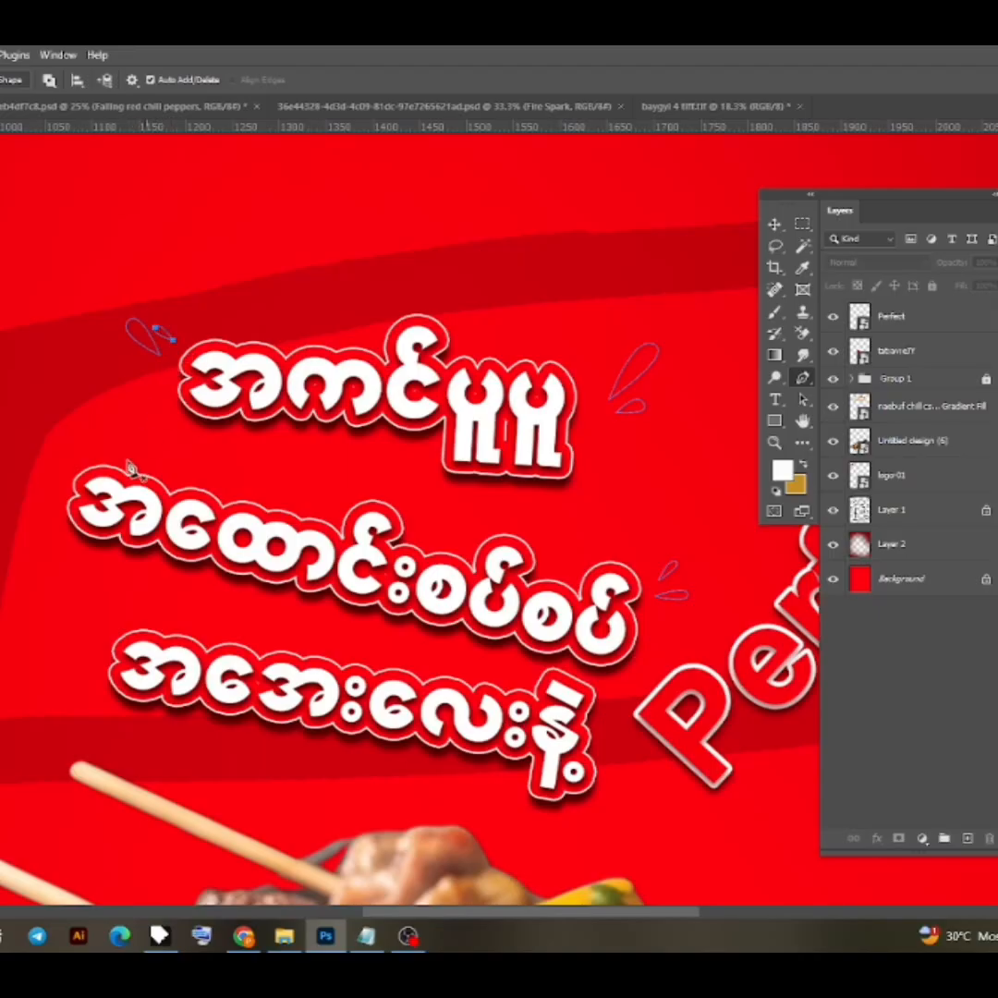
# - Draw three teardrop outlines fanning out above the left end of the second Burmese line
pyautogui.click(88, 448)
pyautogui.moveTo(89, 413)
pyautogui.mouseDown()
pyautogui.moveTo(102, 415)
pyautogui.moveTo(112, 441)
pyautogui.mouseUp()
pyautogui.click(88, 447)
pyautogui.click(102, 450)
pyautogui.click(102, 451)
pyautogui.click(58, 453)
# - Draw two small teardrop outlines with the Pen tool above the left end of the third Burmese line
pyautogui.moveTo(88, 609); pyautogui.dragTo(201, 555)
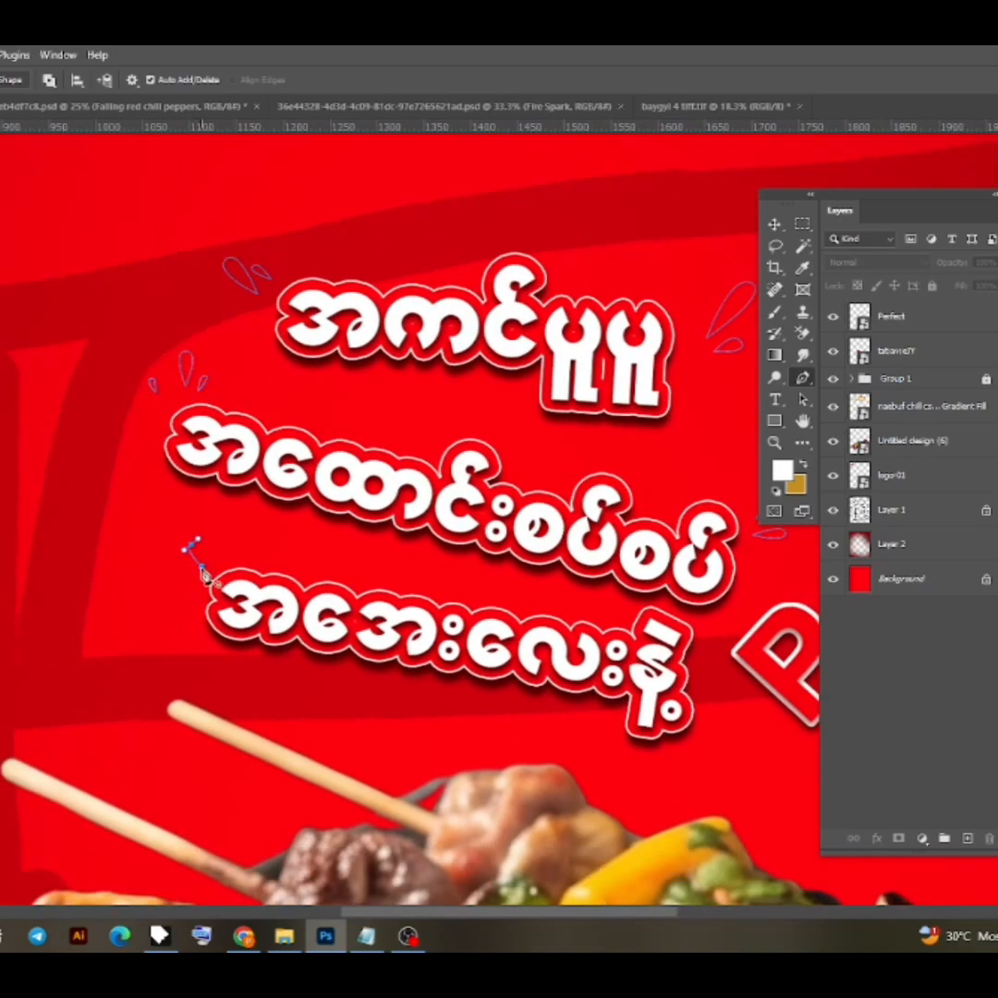
pyautogui.click(201, 566)
pyautogui.click(222, 569)
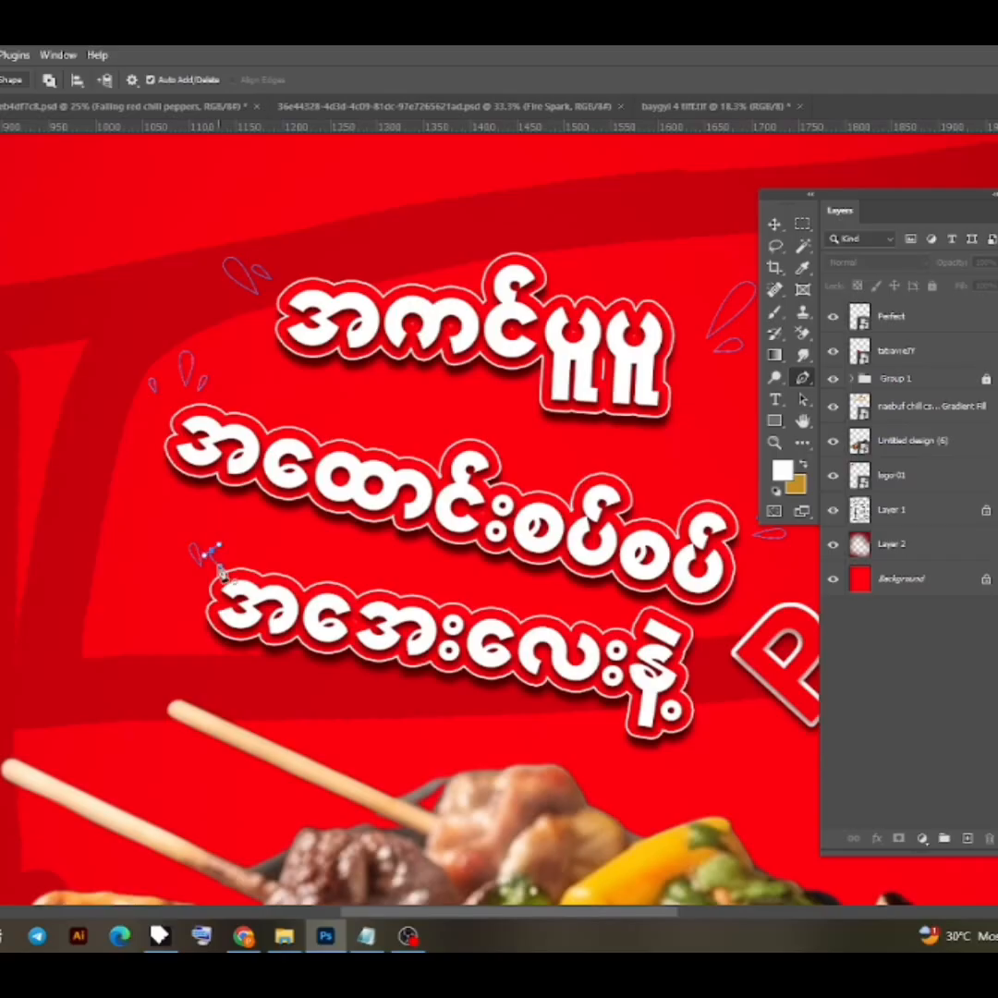
pyautogui.scroll(-3, 217, 545)
pyautogui.scroll(3, 570, 614)
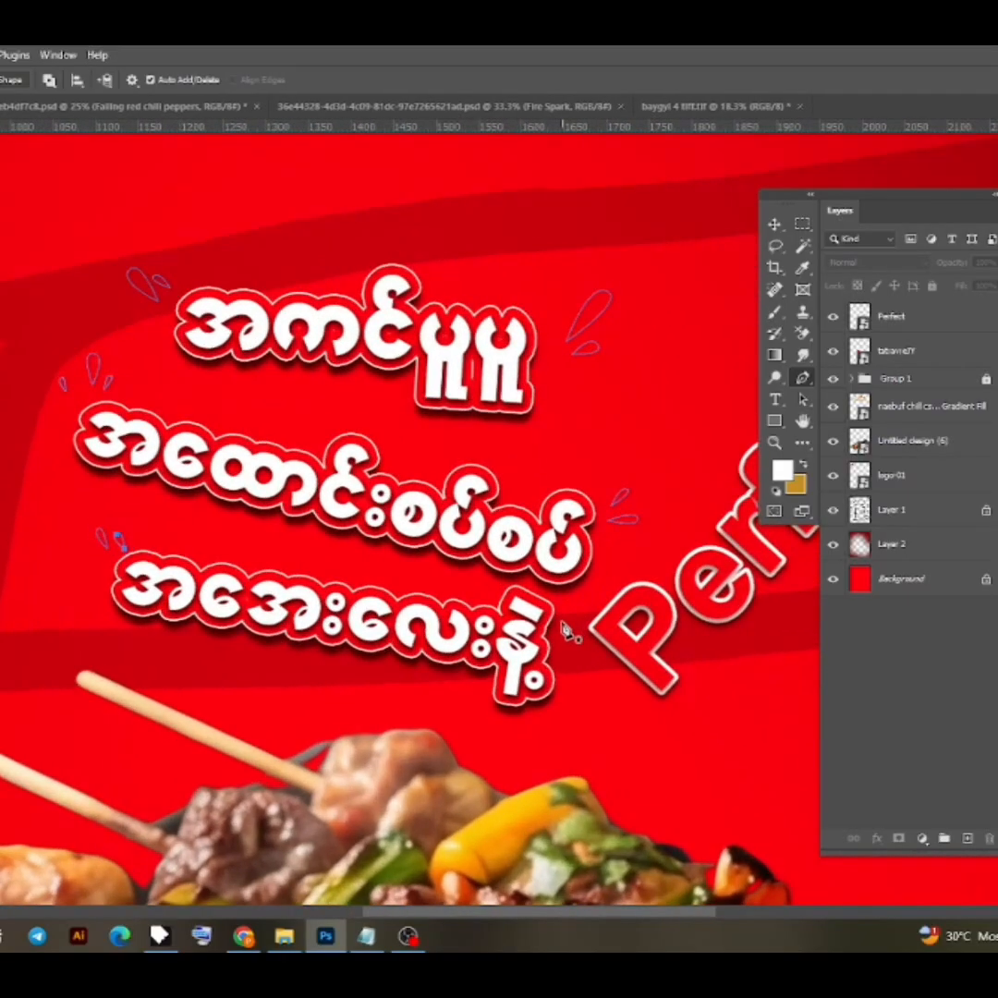
# - Convert the teardrop paths around the Burmese lines into a white-filled shape layer and finish with the Move tool
pyautogui.moveTo(658, 596); pyautogui.dragTo(679, 555)
pyautogui.scroll(-1, 541, 513)
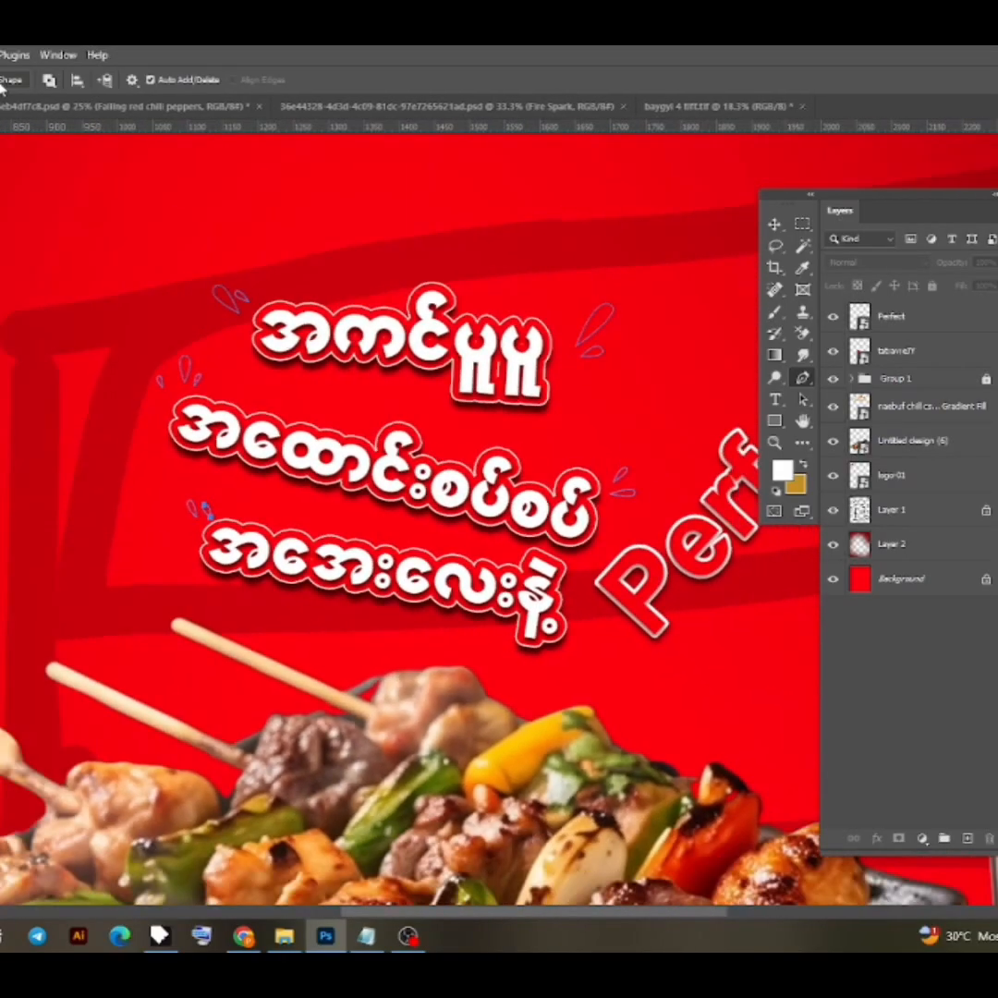
pyautogui.click(3, 82)
pyautogui.click(775, 225)
pyautogui.click(667, 246)
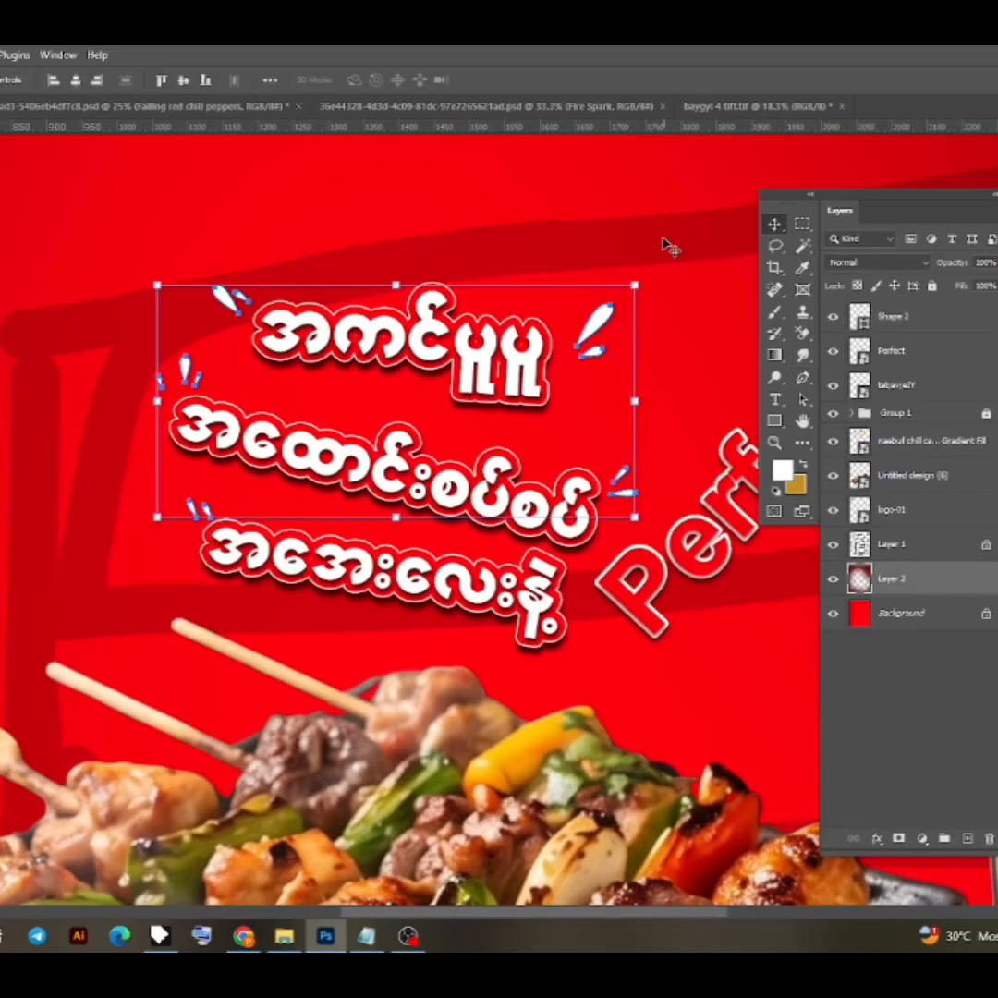
# - Hide Layer 1 with the dark line pattern and shift the food image slightly left and up
pyautogui.scroll(-6, 679, 314)
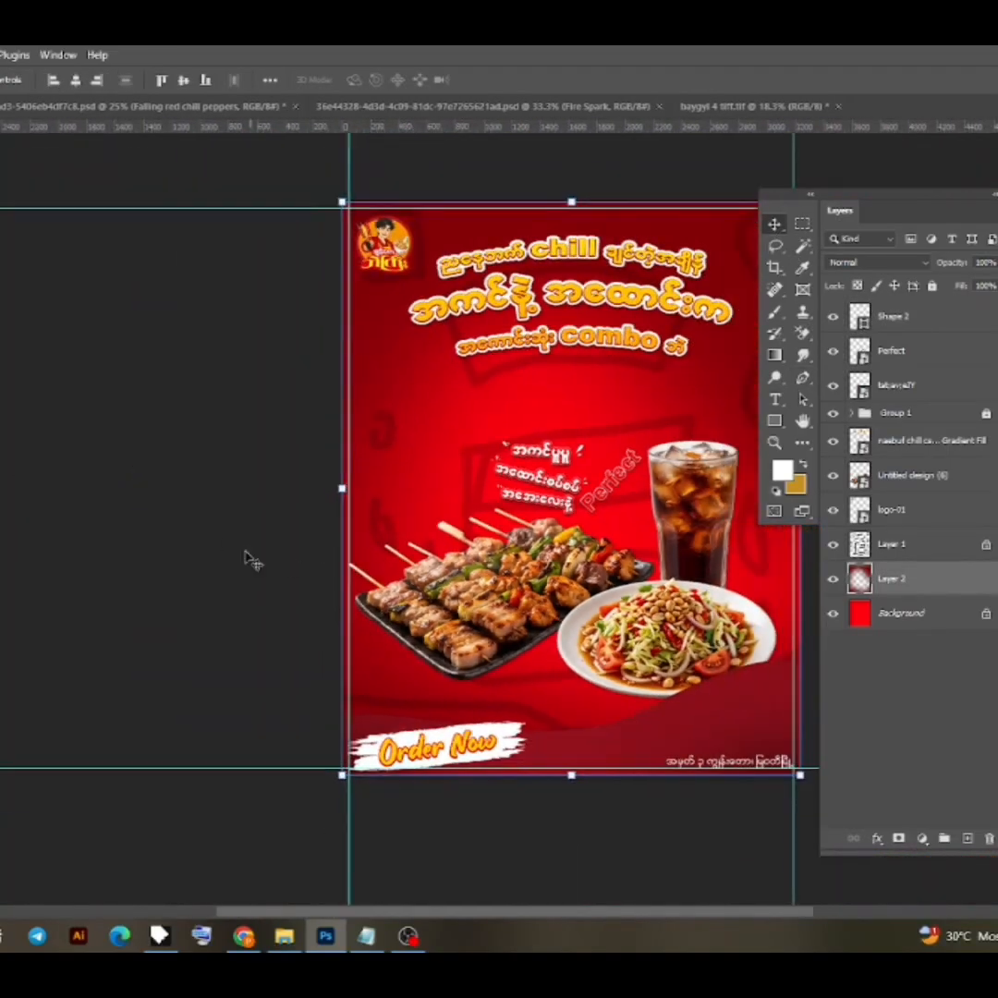
pyautogui.click(246, 553)
pyautogui.moveTo(563, 558); pyautogui.dragTo(406, 563)
pyautogui.click(833, 546)
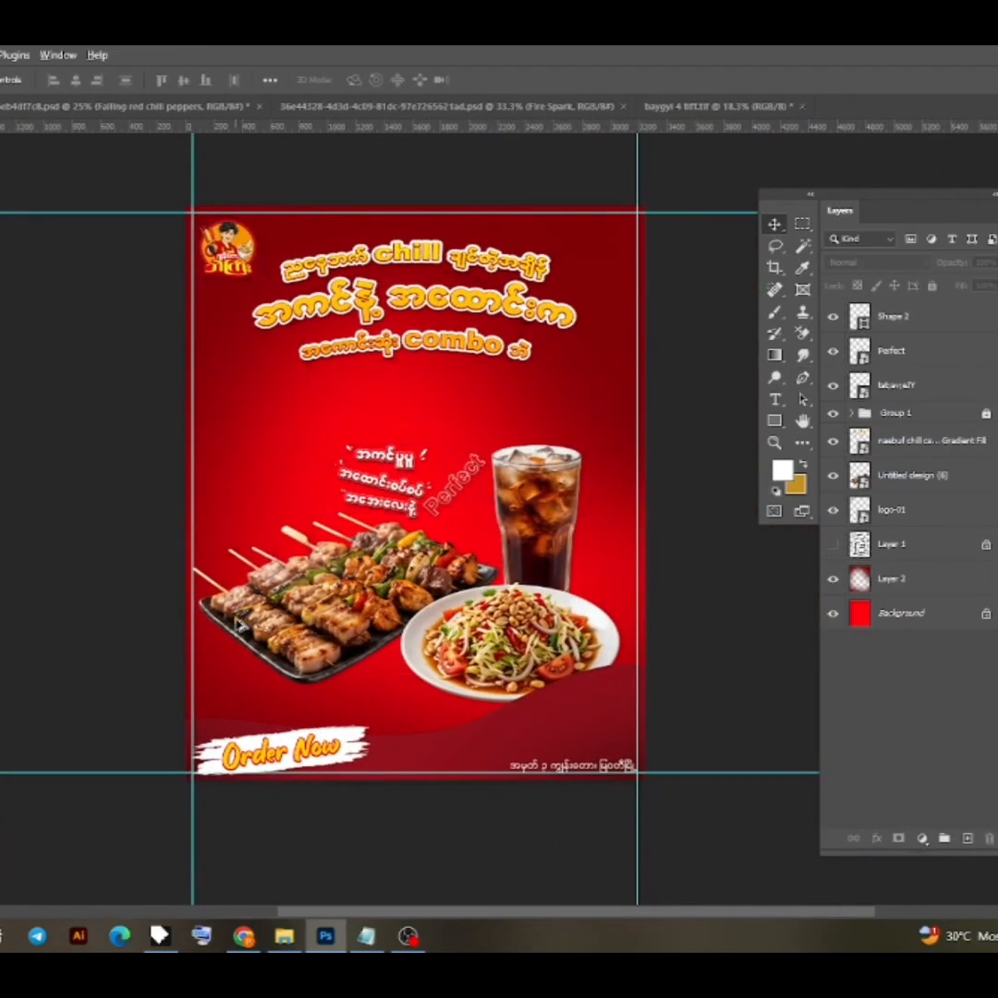
pyautogui.scroll(1, 239, 626)
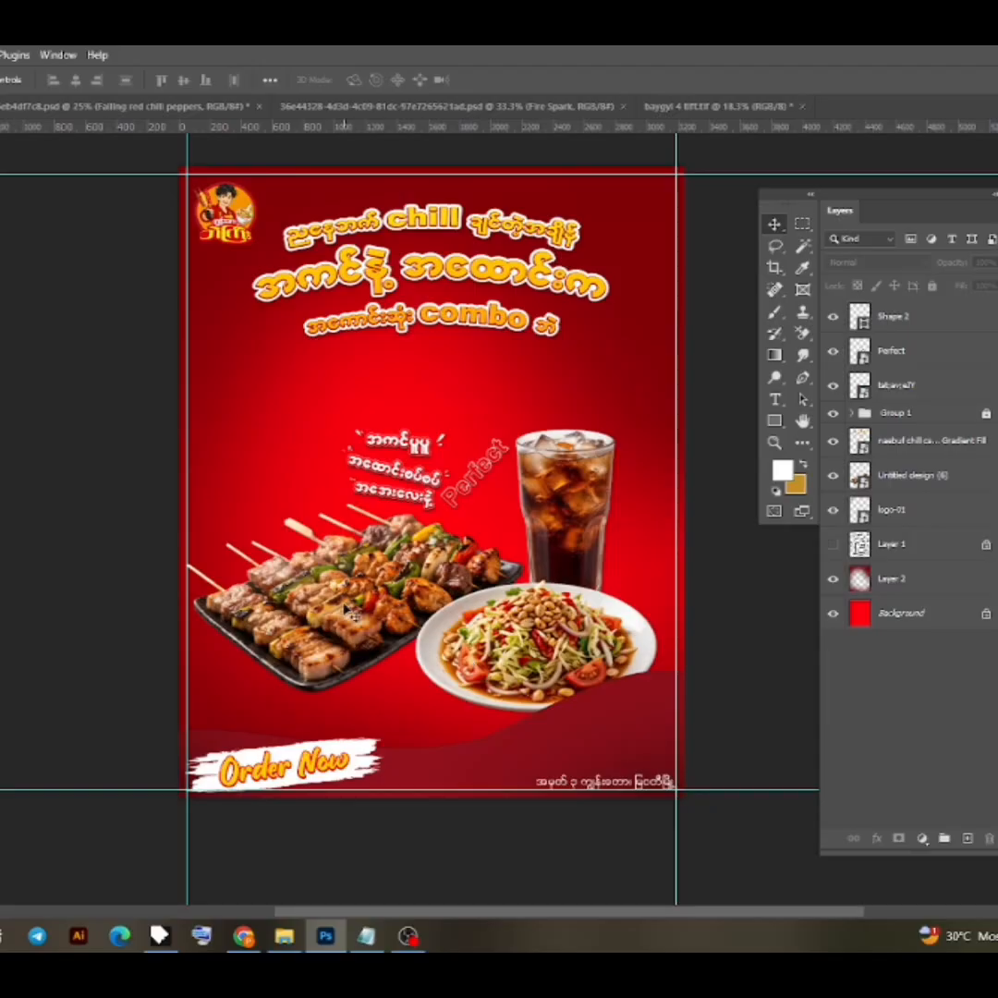
pyautogui.moveTo(348, 611); pyautogui.dragTo(341, 603)
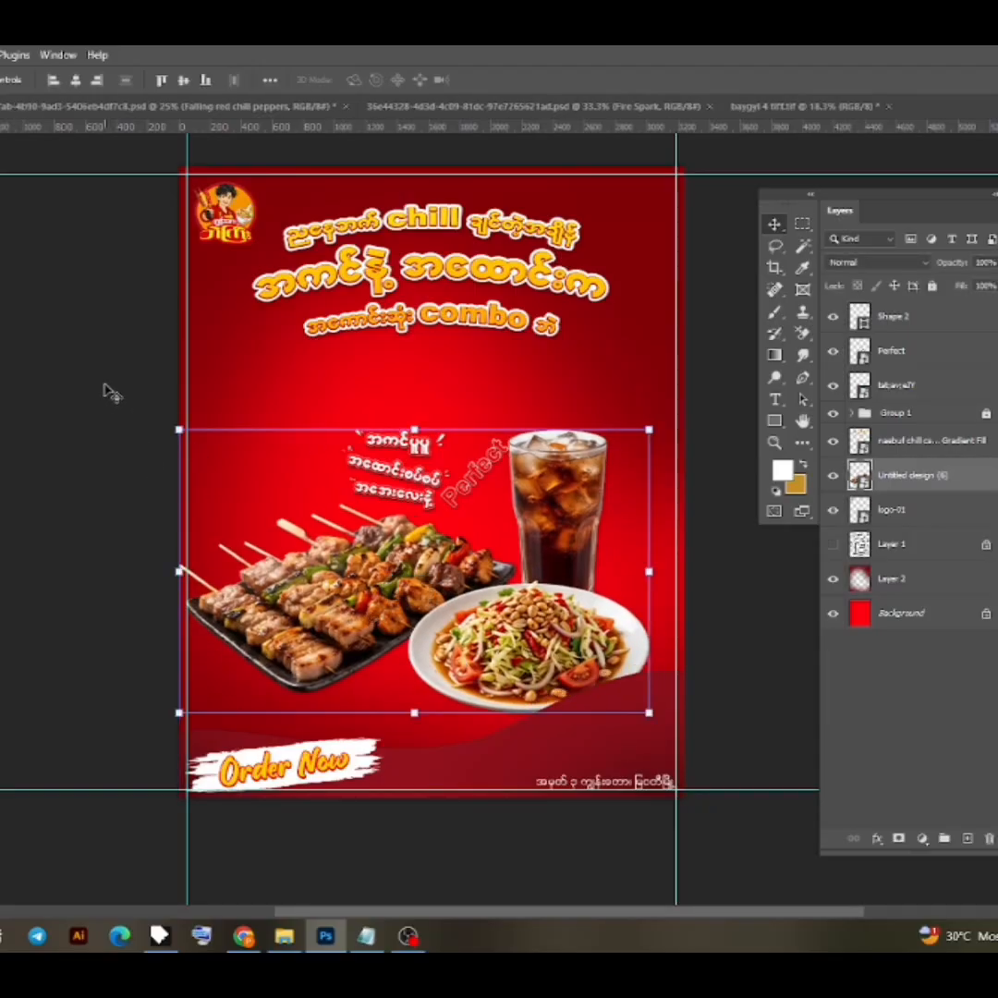
# - Enlarge the three Burmese lines, the "Perfect" text and the Shape 2 teardrops together above the skewers
pyautogui.click(909, 381)
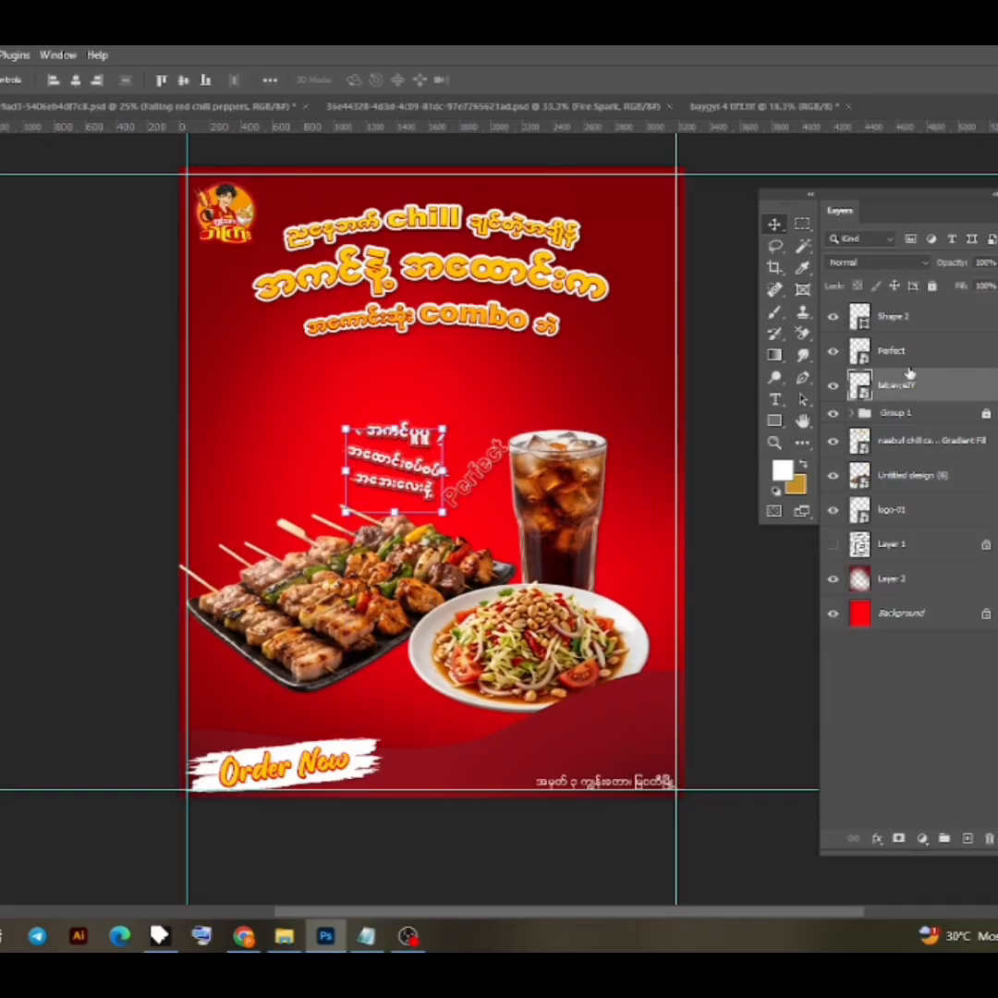
pyautogui.keyDown('ctrl'); pyautogui.click(931, 350); pyautogui.keyUp('ctrl')
pyautogui.keyDown('ctrl'); pyautogui.click(928, 320); pyautogui.keyUp('ctrl')
pyautogui.moveTo(425, 429)
pyautogui.mouseDown()
pyautogui.moveTo(423, 404)
pyautogui.moveTo(385, 454)
pyautogui.moveTo(363, 460)
pyautogui.moveTo(401, 470)
pyautogui.moveTo(417, 406)
pyautogui.mouseUp()
pyautogui.click(526, 81)
pyautogui.click(96, 392)
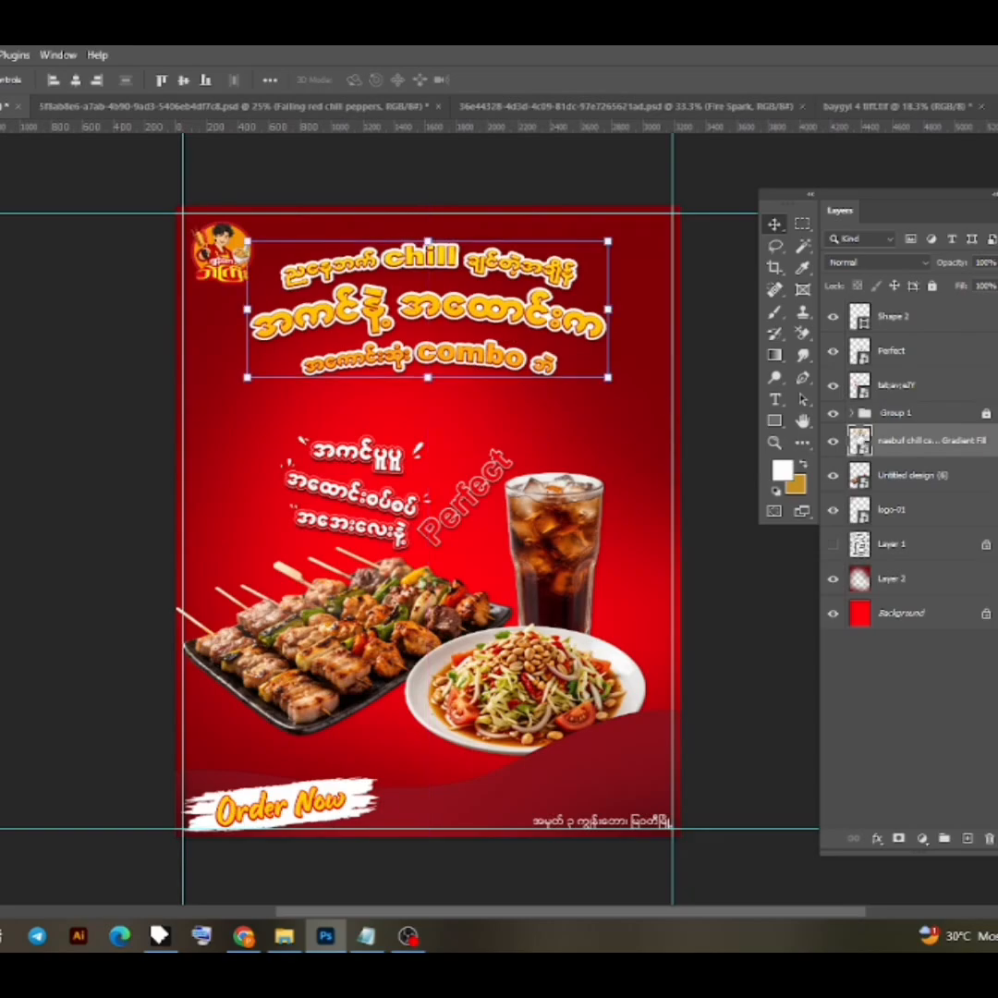
# - Open the headline smart object's contents and add a pure red Color Overlay to the Gradient Fill layer
pyautogui.doubleClick(864, 441)
pyautogui.click(487, 220)
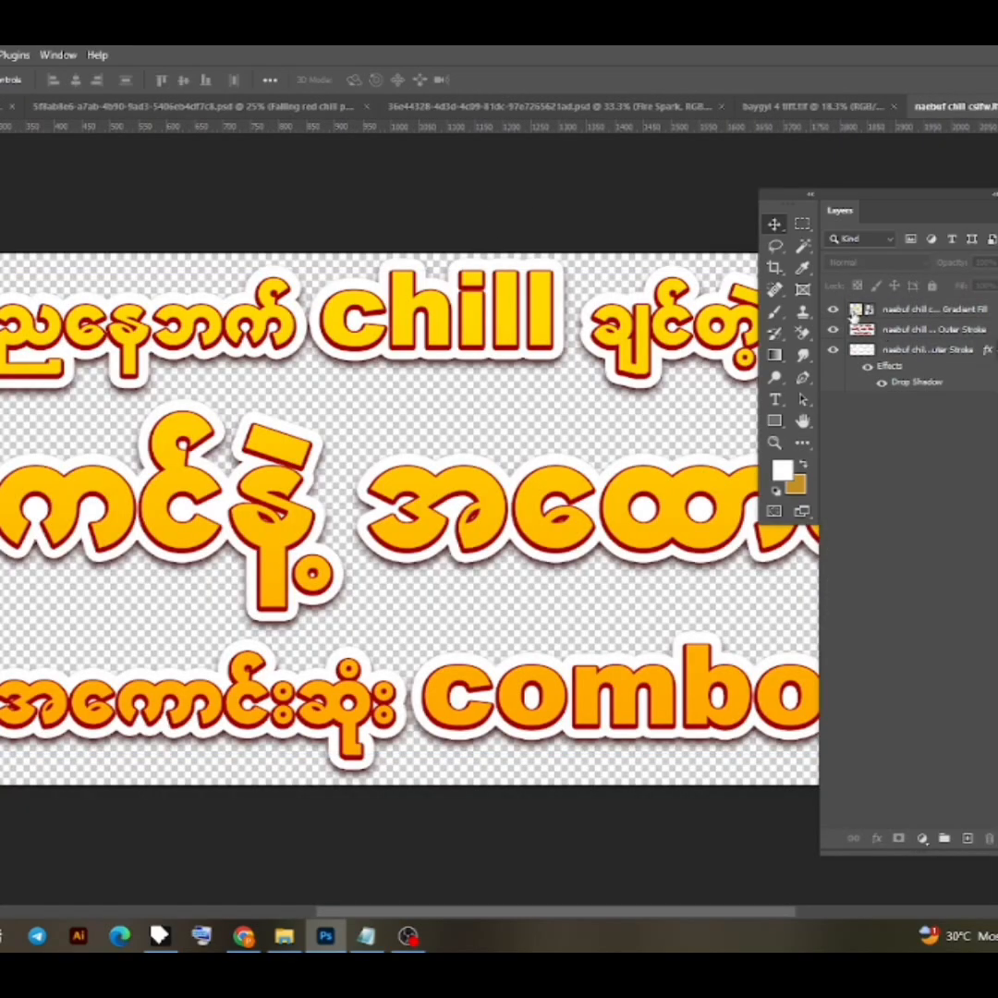
pyautogui.click(855, 312)
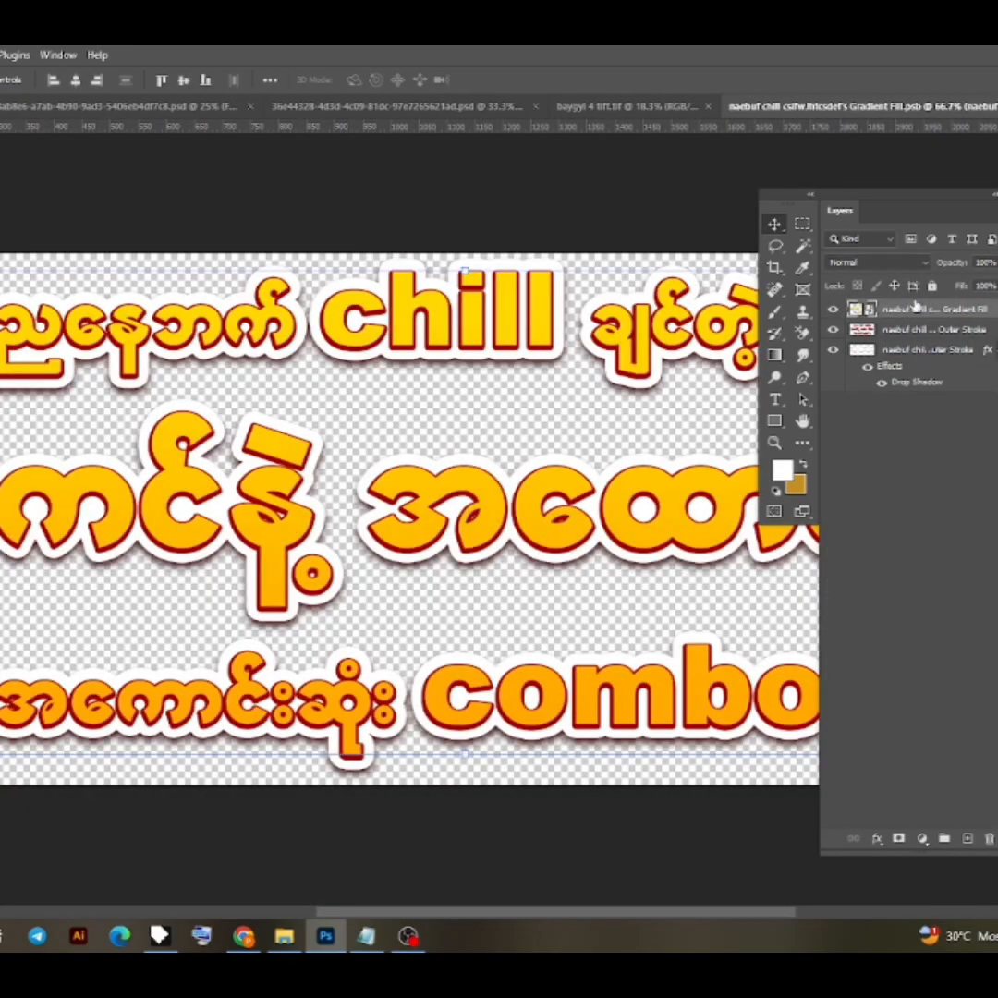
pyautogui.rightClick(932, 313)
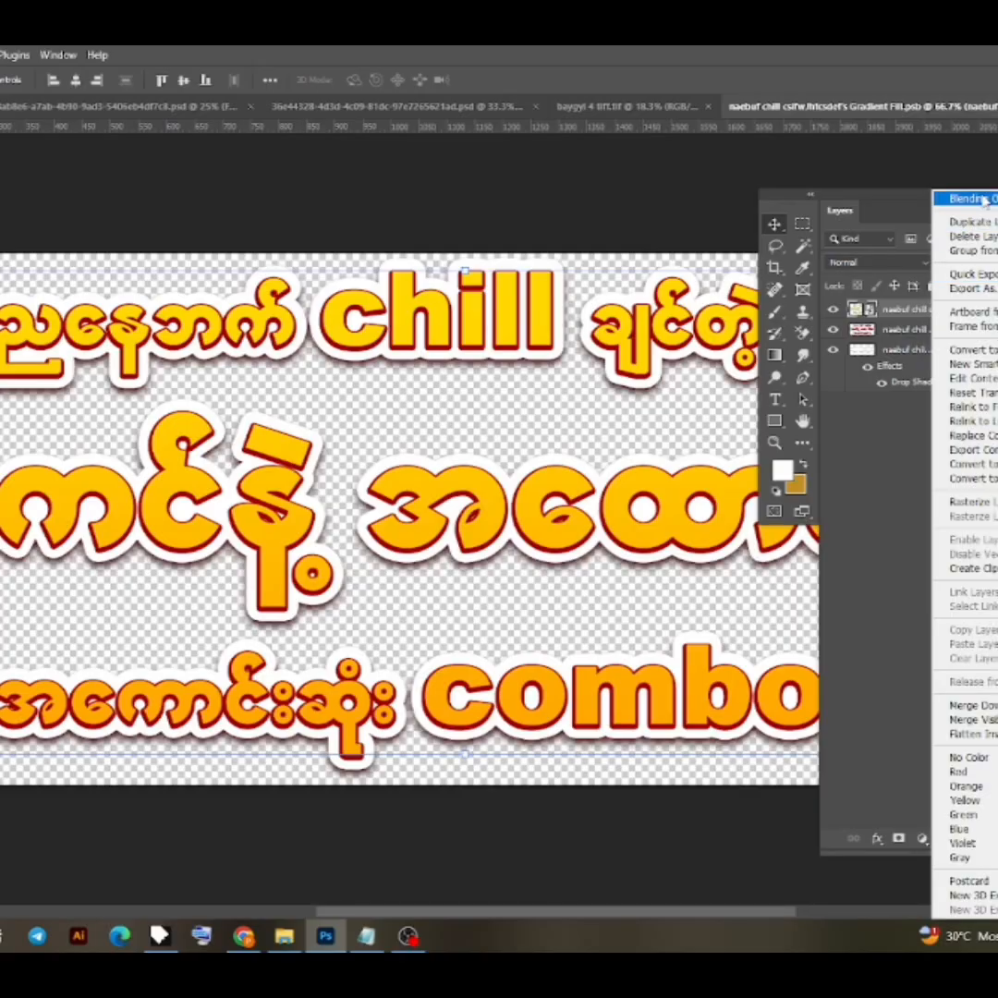
pyautogui.click(961, 201)
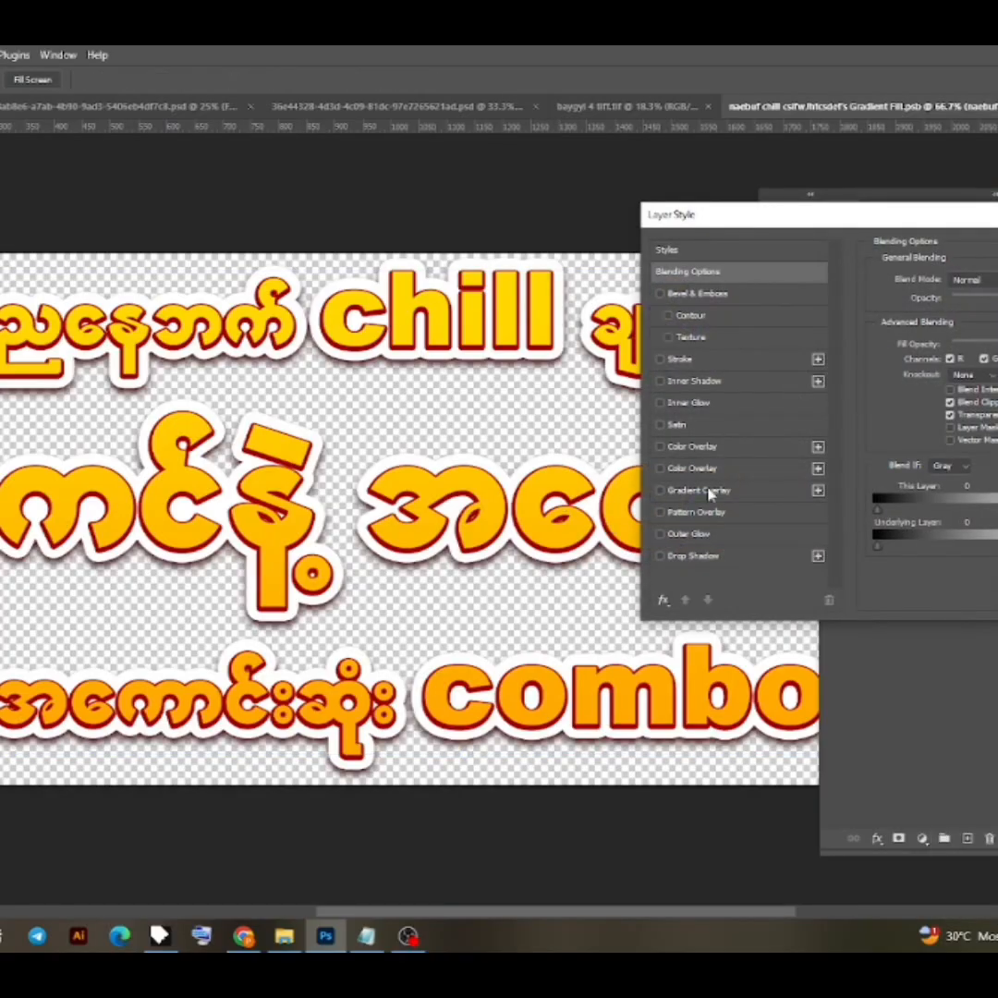
pyautogui.click(714, 473)
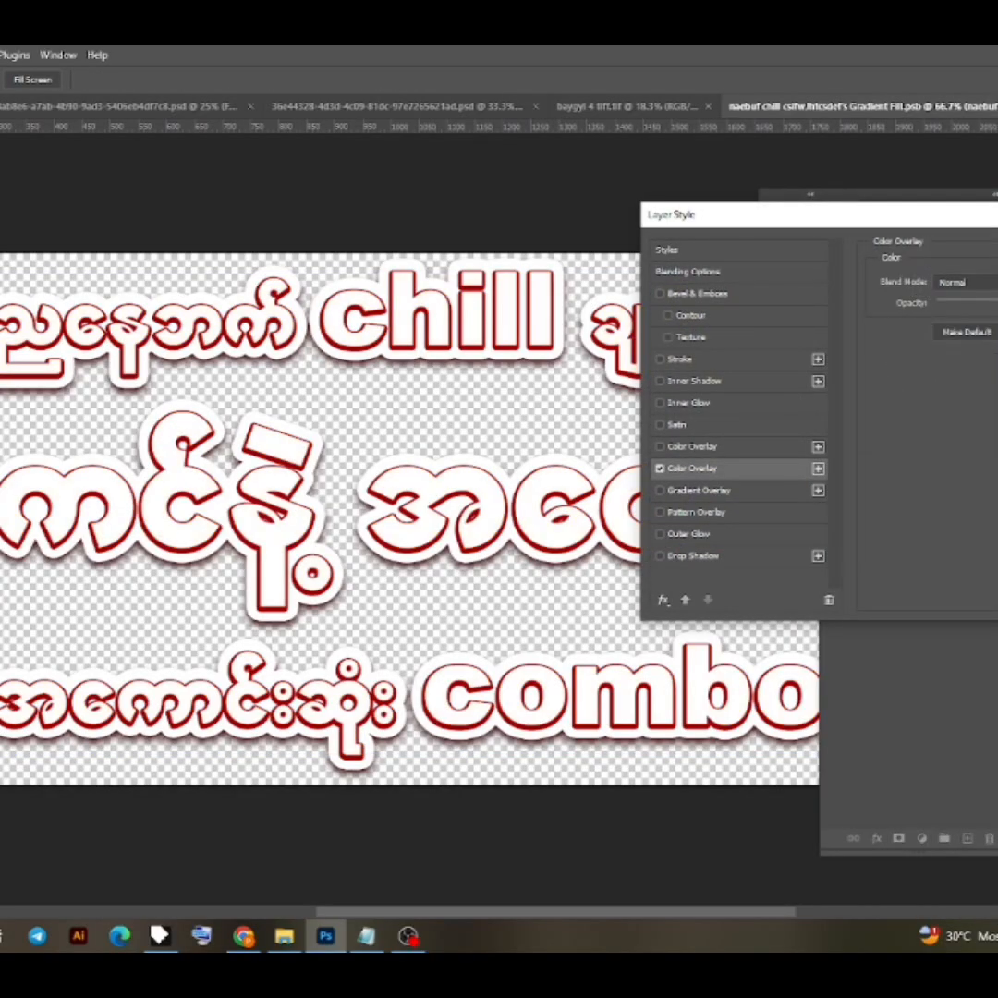
pyautogui.click(995, 282)
pyautogui.moveTo(836, 472); pyautogui.dragTo(947, 440)
pyautogui.press('Return')
pyautogui.press('Return')
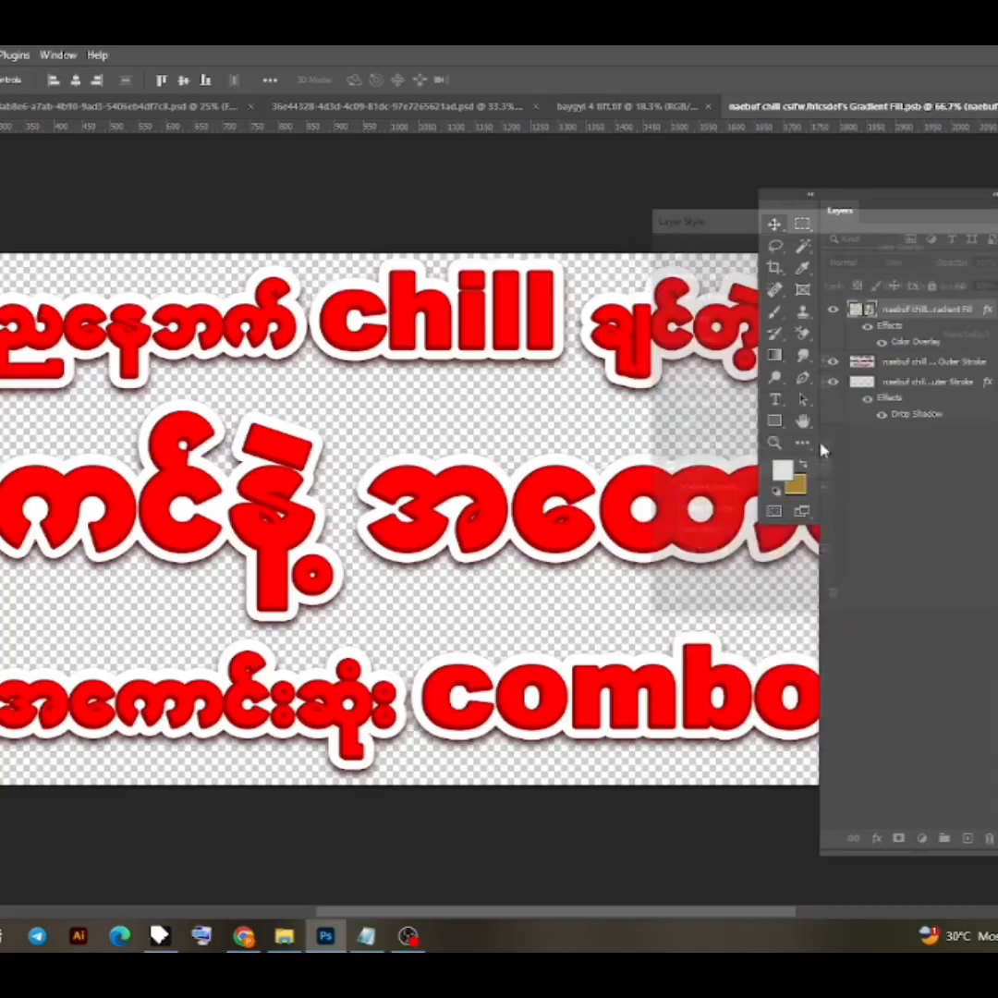
# - Add a white Color Overlay to the dark red Outer Stroke layer directly beneath the headline fill
pyautogui.click(898, 367)
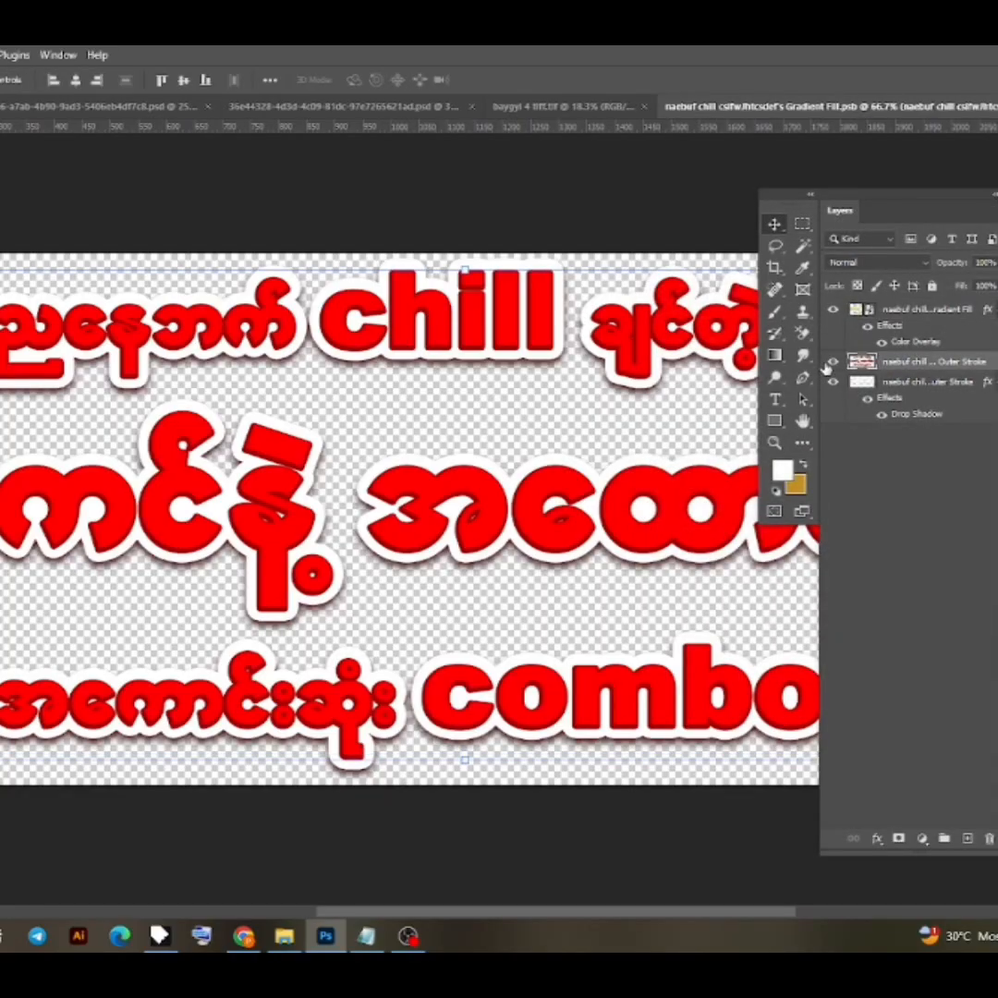
pyautogui.click(833, 362)
pyautogui.click(833, 363)
pyautogui.rightClick(938, 364)
pyautogui.click(961, 232)
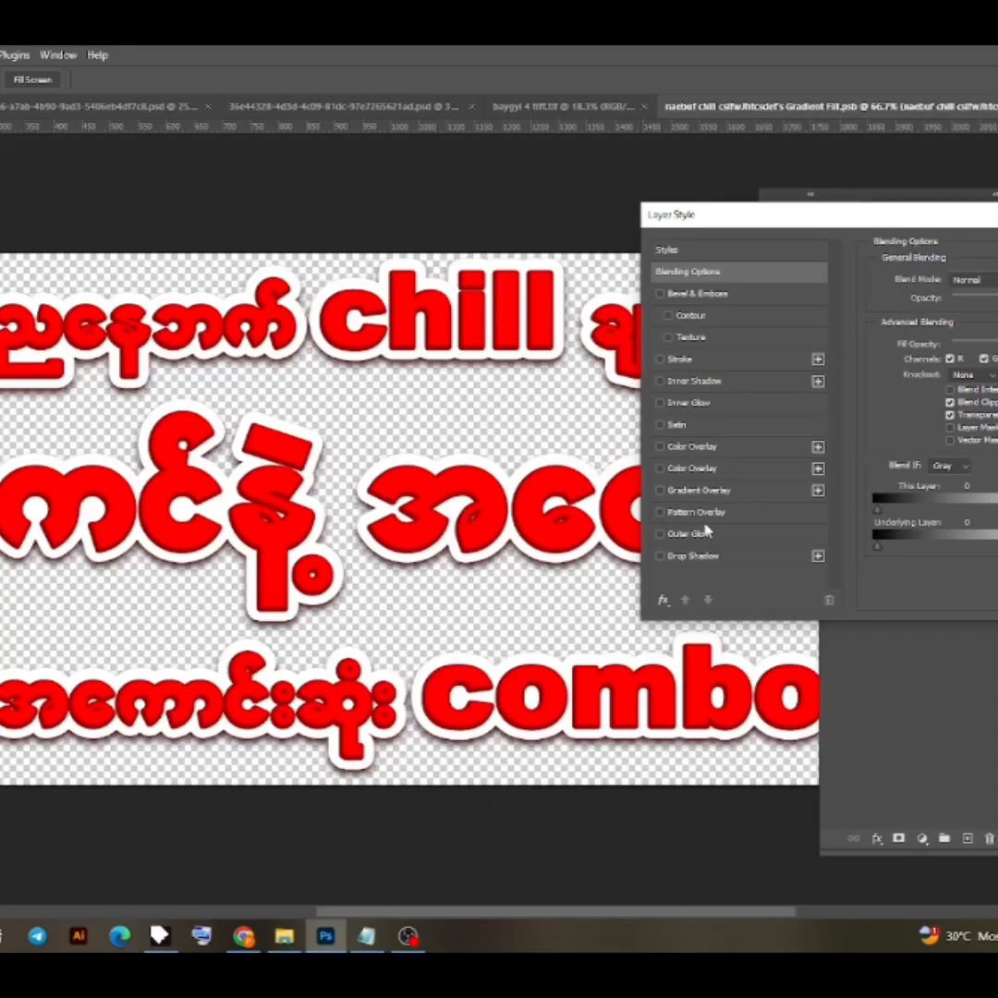
pyautogui.click(693, 468)
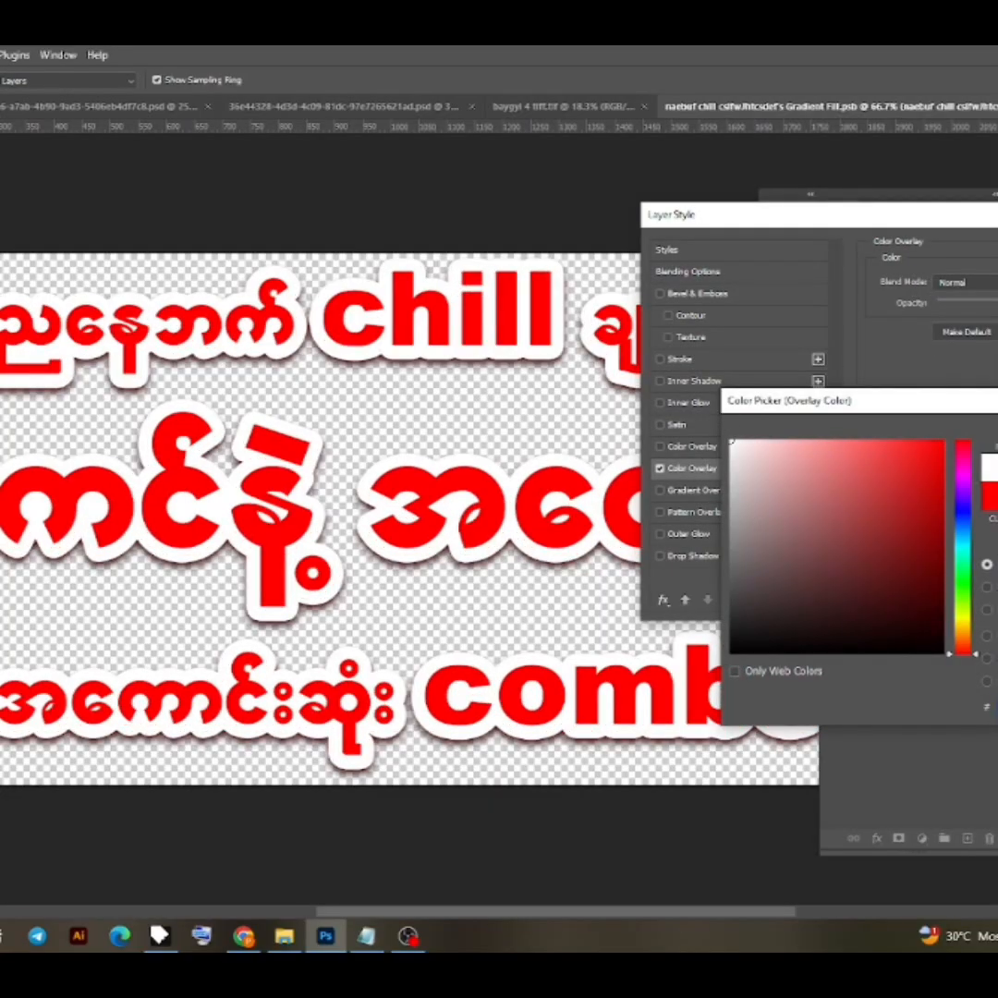
pyautogui.press('Return')
# - Try a near-black Color Overlay on the lowest Outer Stroke layer that carries the drop shadow
pyautogui.rightClick(945, 418)
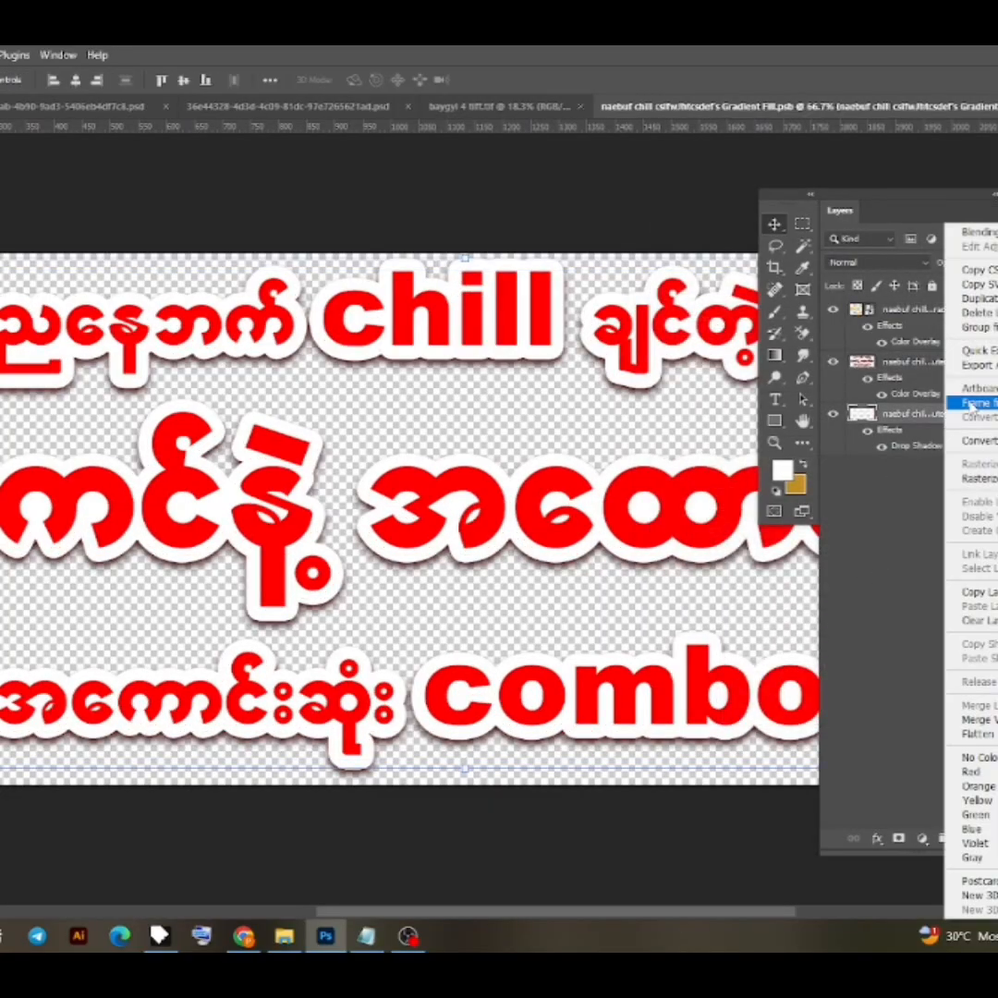
pyautogui.click(973, 230)
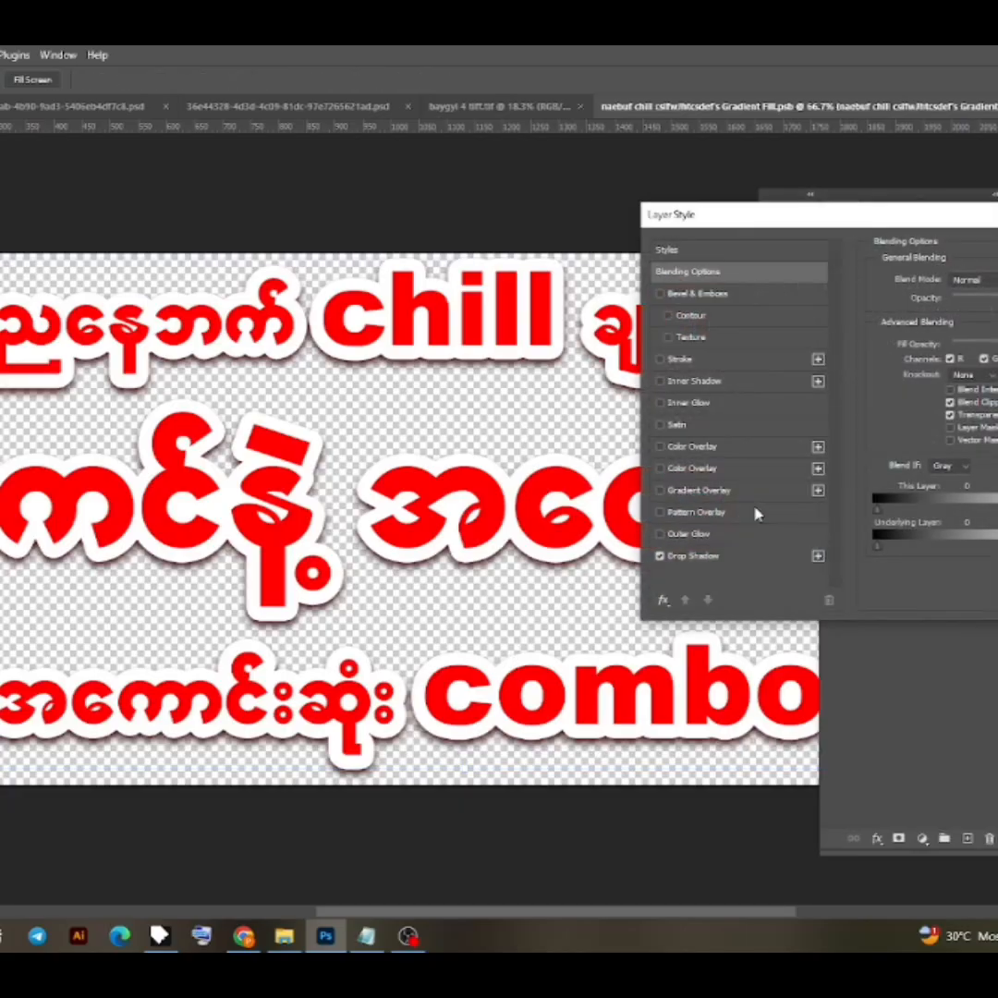
pyautogui.click(712, 473)
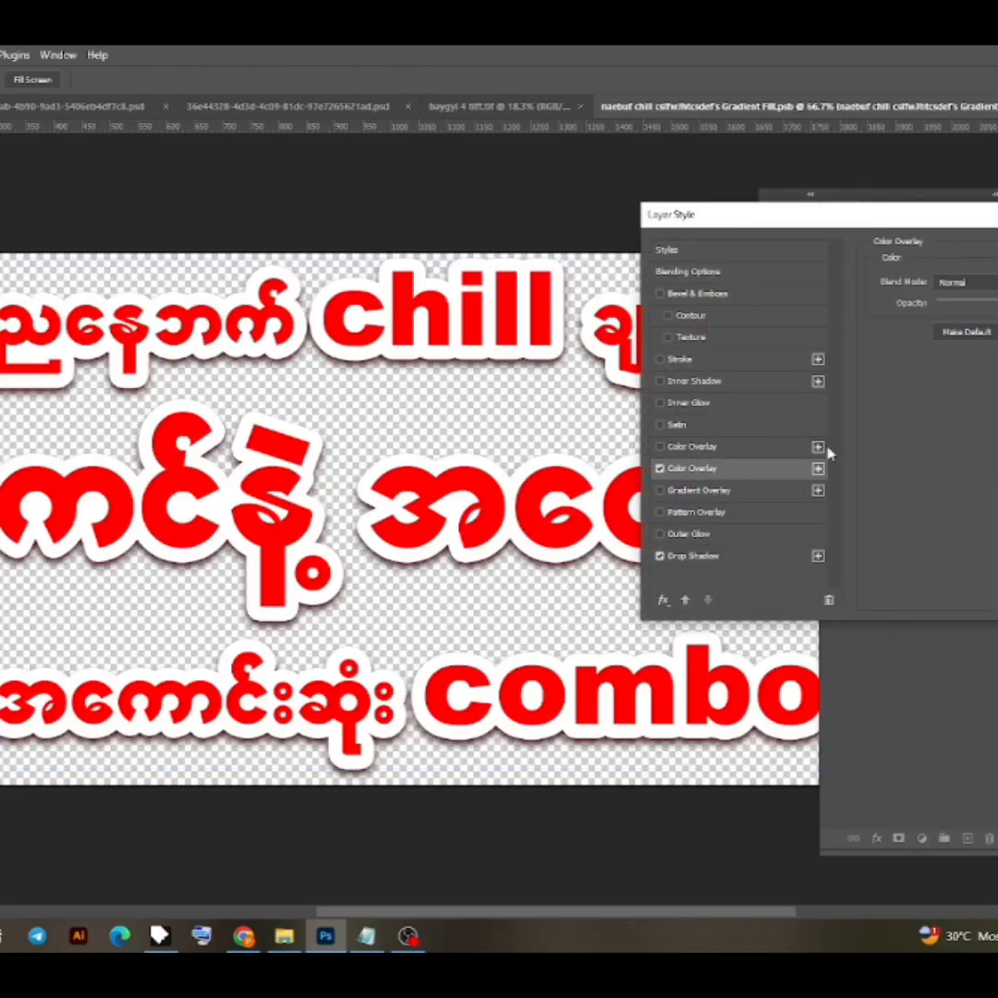
pyautogui.click(997, 283)
pyautogui.moveTo(929, 473); pyautogui.dragTo(928, 605)
pyautogui.press('Return')
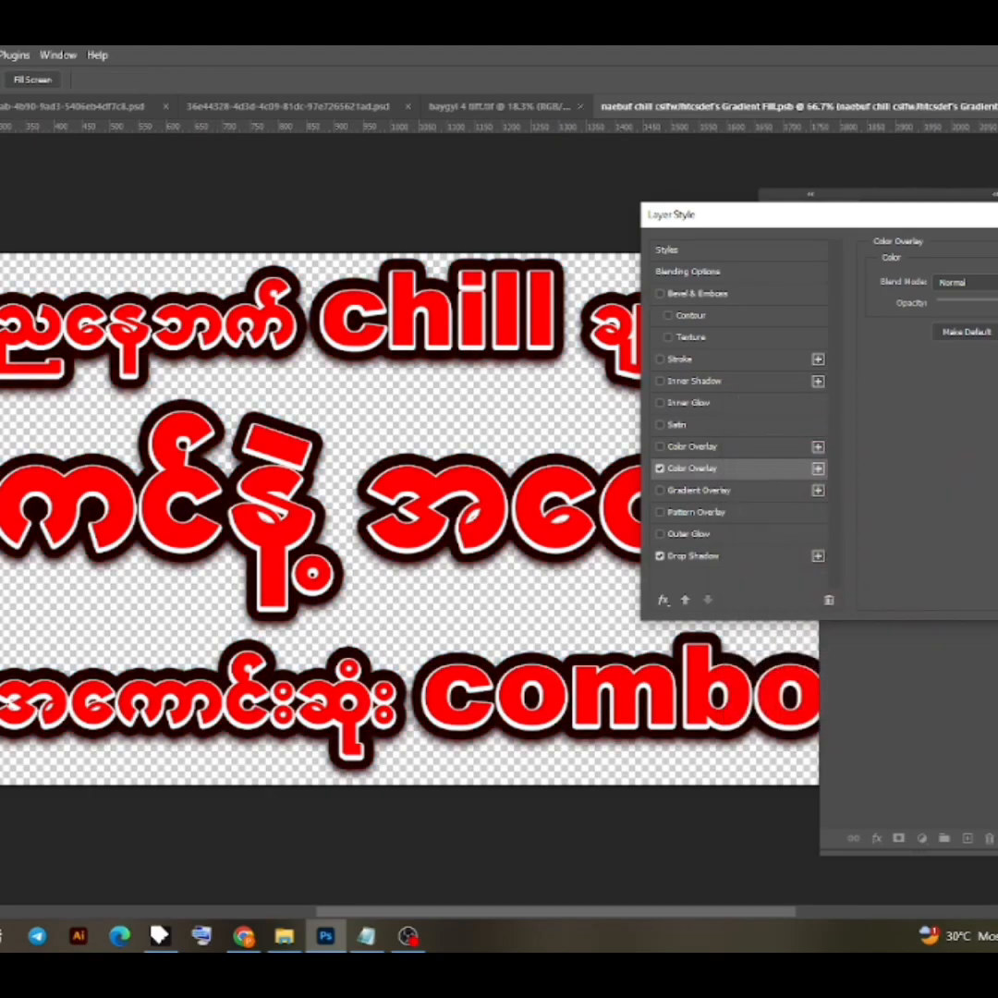
pyautogui.press('Return')
# - Save the headline smart object's contents and return to the poster document
pyautogui.click(379, 234)
pyautogui.hotkey('ctrl', 's')
pyautogui.hotkey('ctrl', 'Tab')
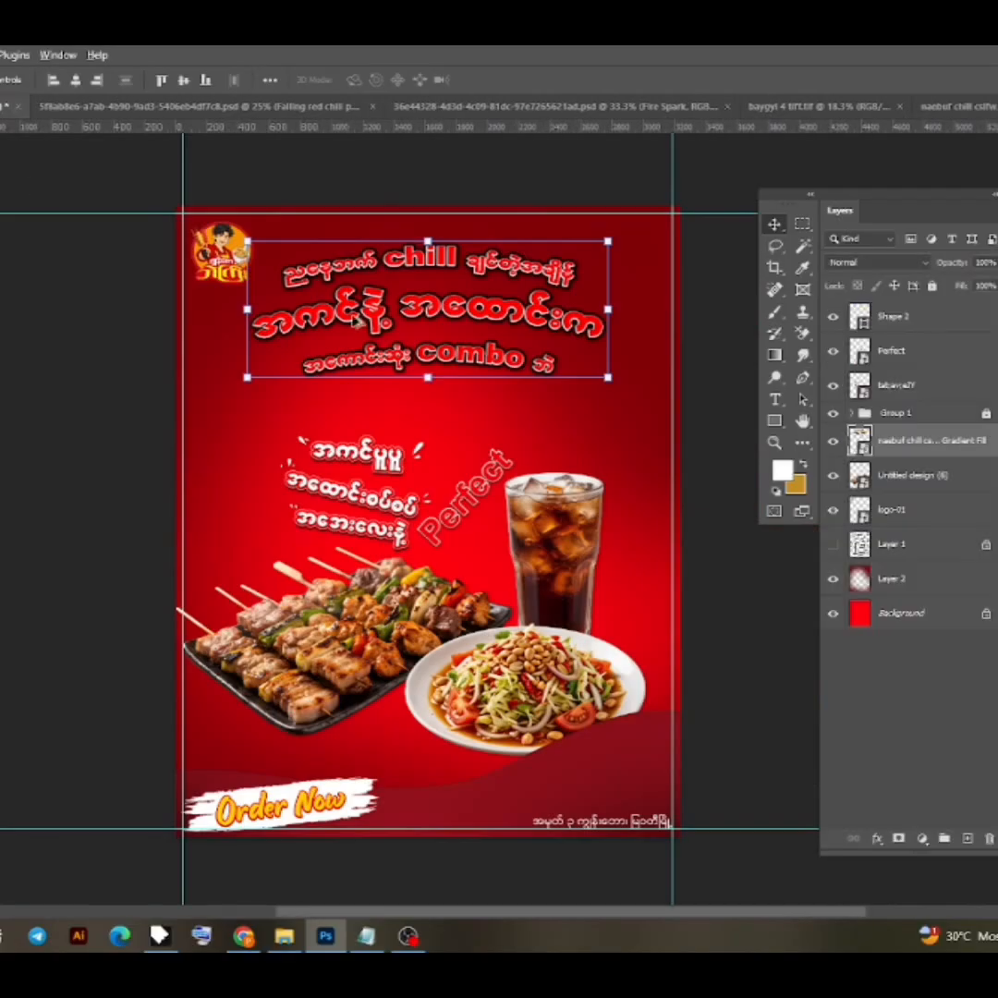
# - Enlarge the headline on the poster to a scale of 103.52% and apply the transform
pyautogui.scroll(1, 425, 382)
pyautogui.moveTo(428, 380); pyautogui.dragTo(434, 409)
pyautogui.moveTo(431, 233)
pyautogui.mouseDown()
pyautogui.moveTo(429, 217)
pyautogui.moveTo(429, 263)
pyautogui.moveTo(429, 210)
pyautogui.mouseUp()
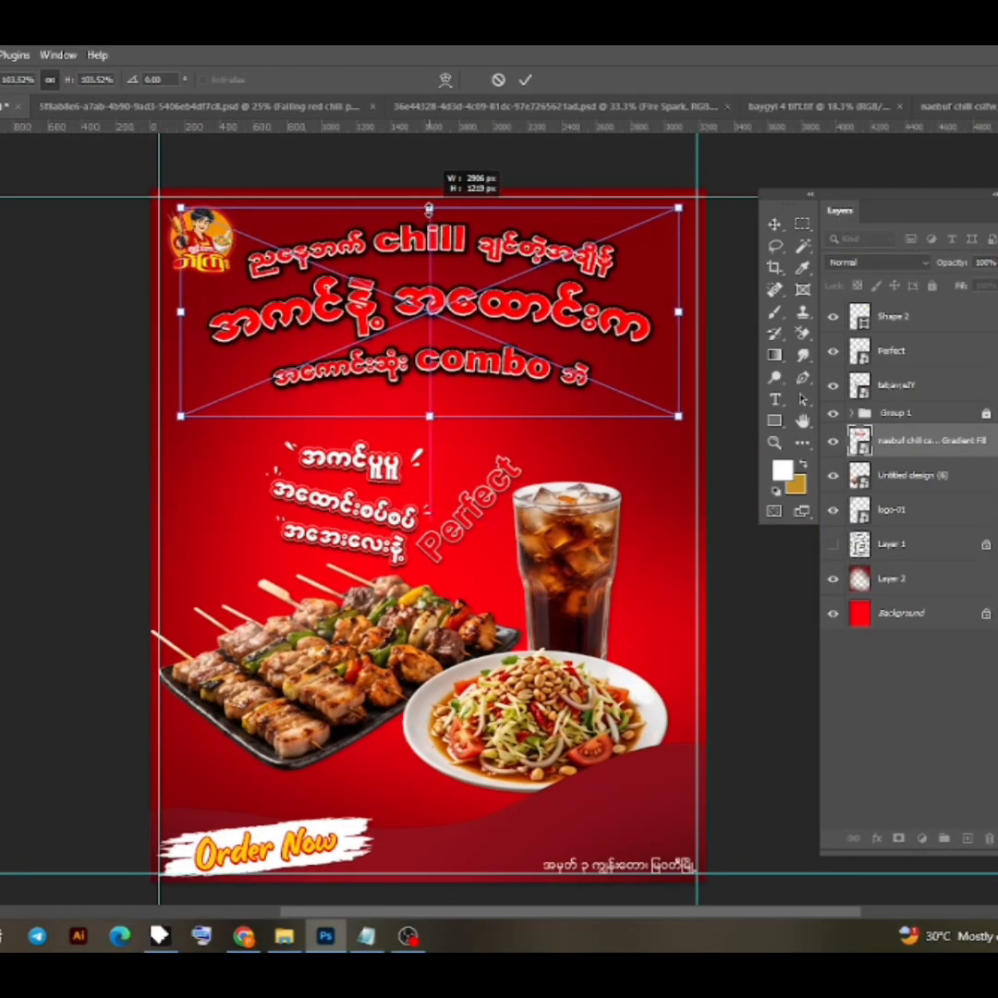
pyautogui.click(525, 80)
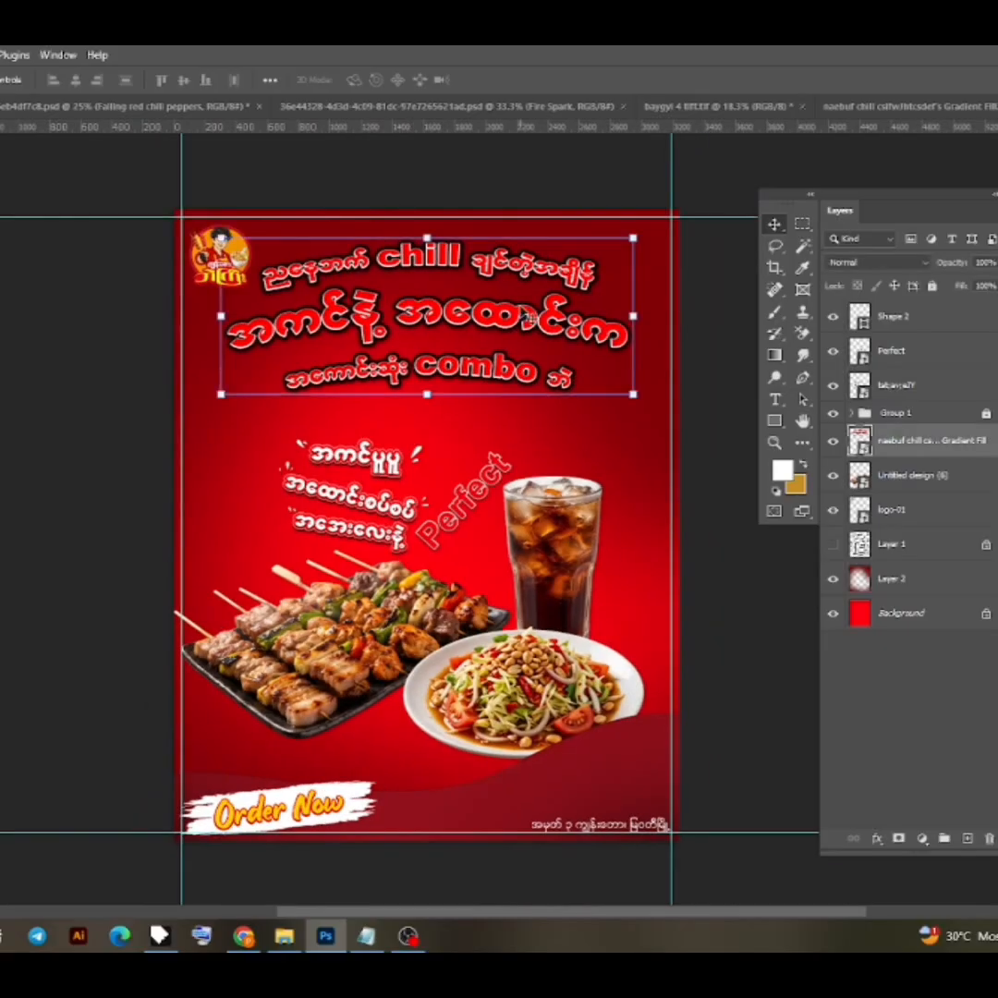
# - Return to the headline's contents and set the lowest Outer Stroke layer's Color Overlay to white
pyautogui.hotkey('ctrl', 'shift', 'Tab')
pyautogui.doubleClick(933, 465)
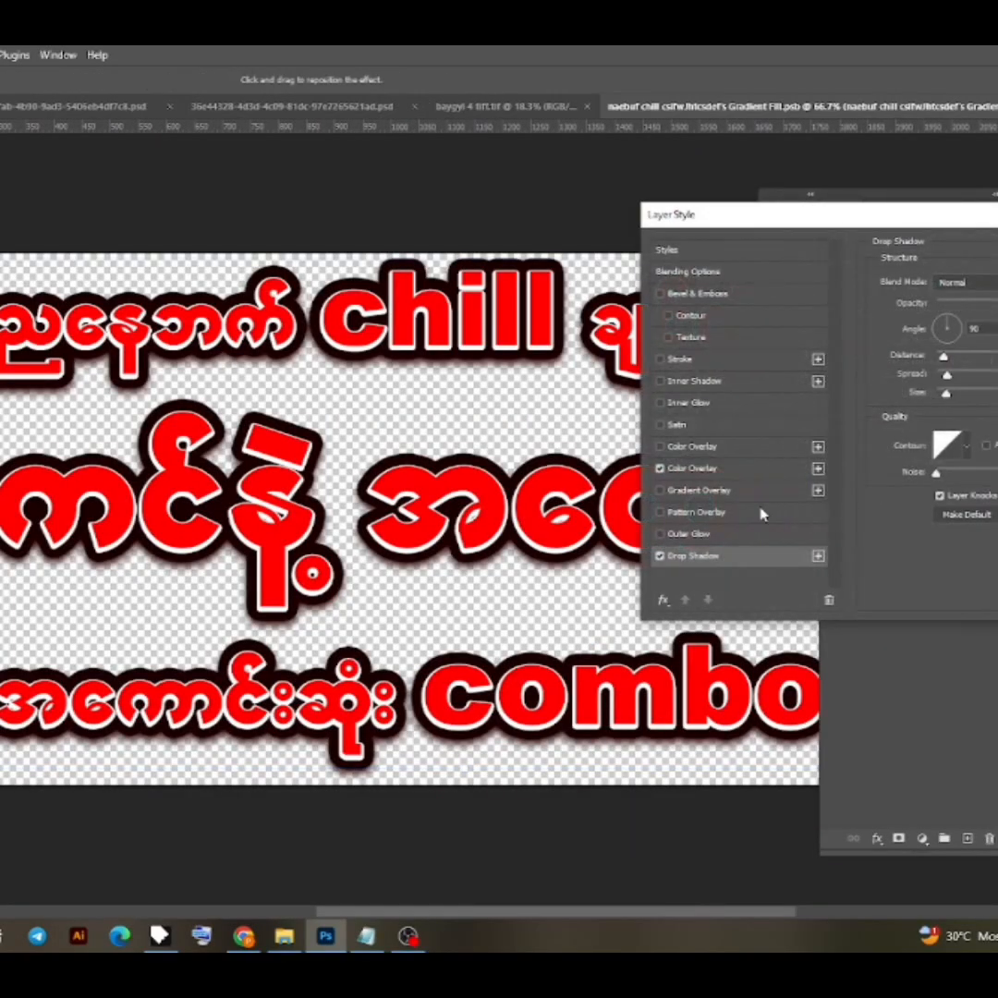
pyautogui.click(725, 473)
pyautogui.click(997, 283)
pyautogui.click(732, 442)
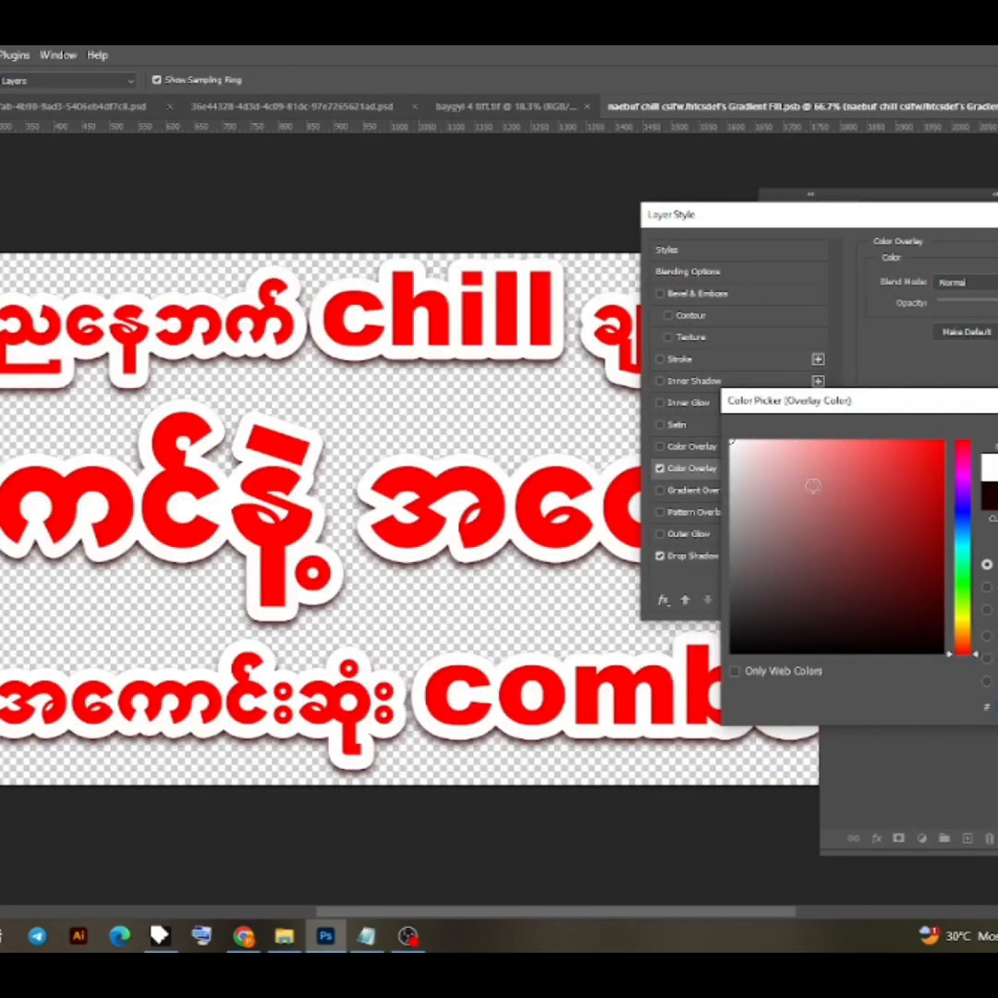
pyautogui.moveTo(931, 488); pyautogui.dragTo(960, 460)
pyautogui.click(732, 443)
pyautogui.press('Return')
pyautogui.press('Return')
# - Save the headline contents with the white outline and switch back to the poster
pyautogui.click(406, 404)
pyautogui.hotkey('ctrl', 's')
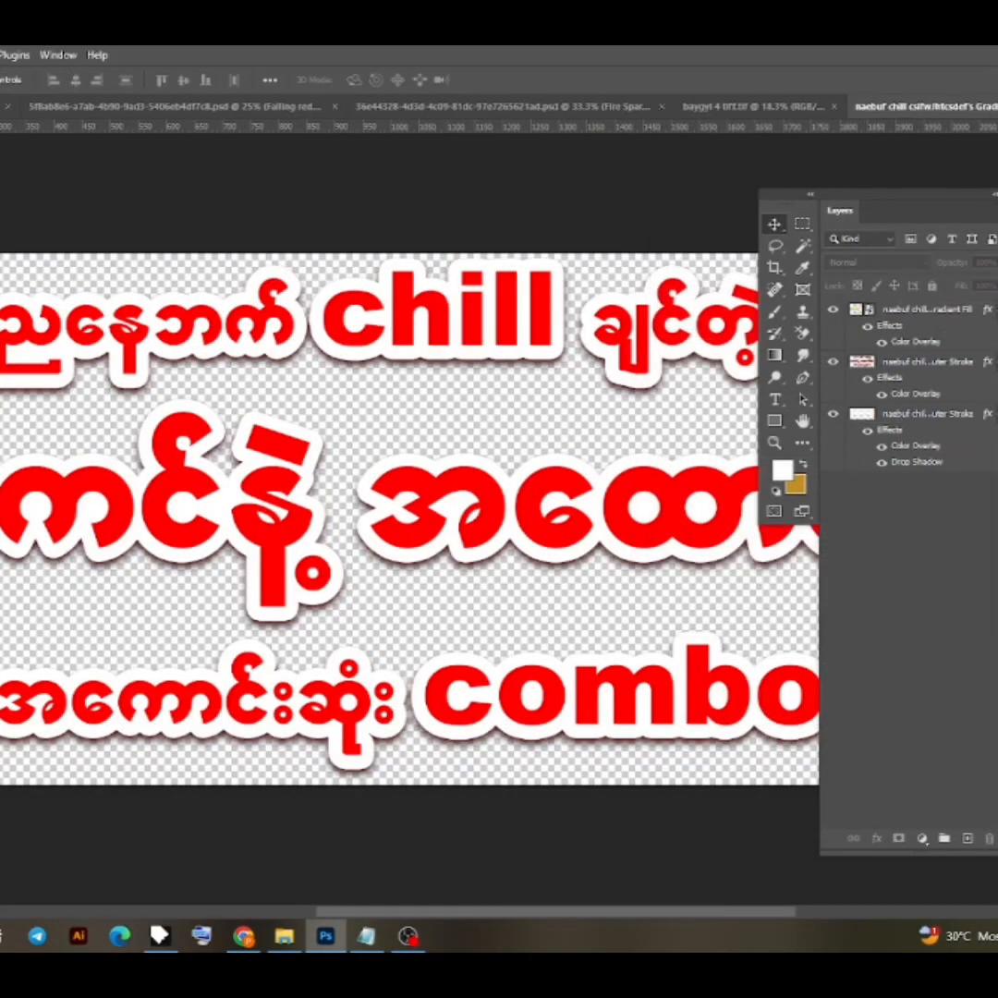
pyautogui.hotkey('ctrl', 'w')
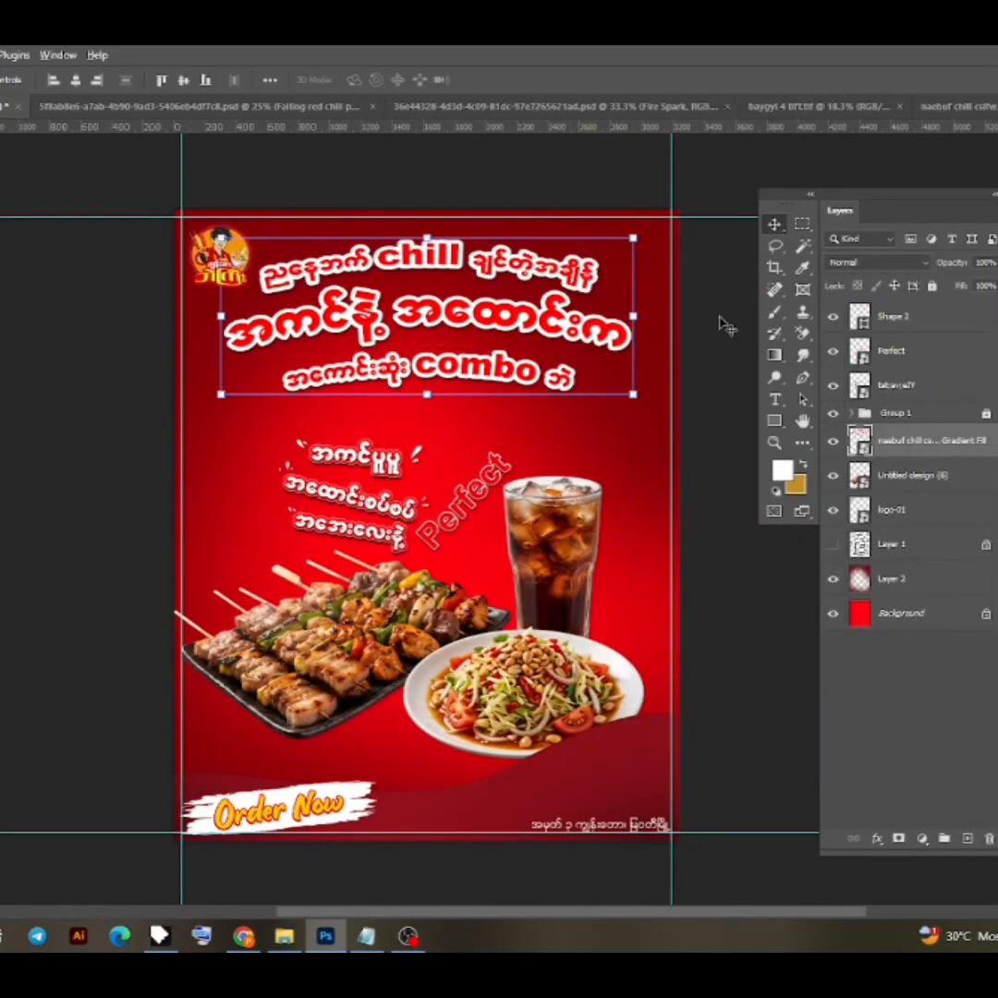
# - Deselect the headline and examine its recolored text against the rest of the poster at different magnifications
pyautogui.click(713, 638)
pyautogui.scroll(-1, 547, 589)
pyautogui.scroll(1, 461, 477)
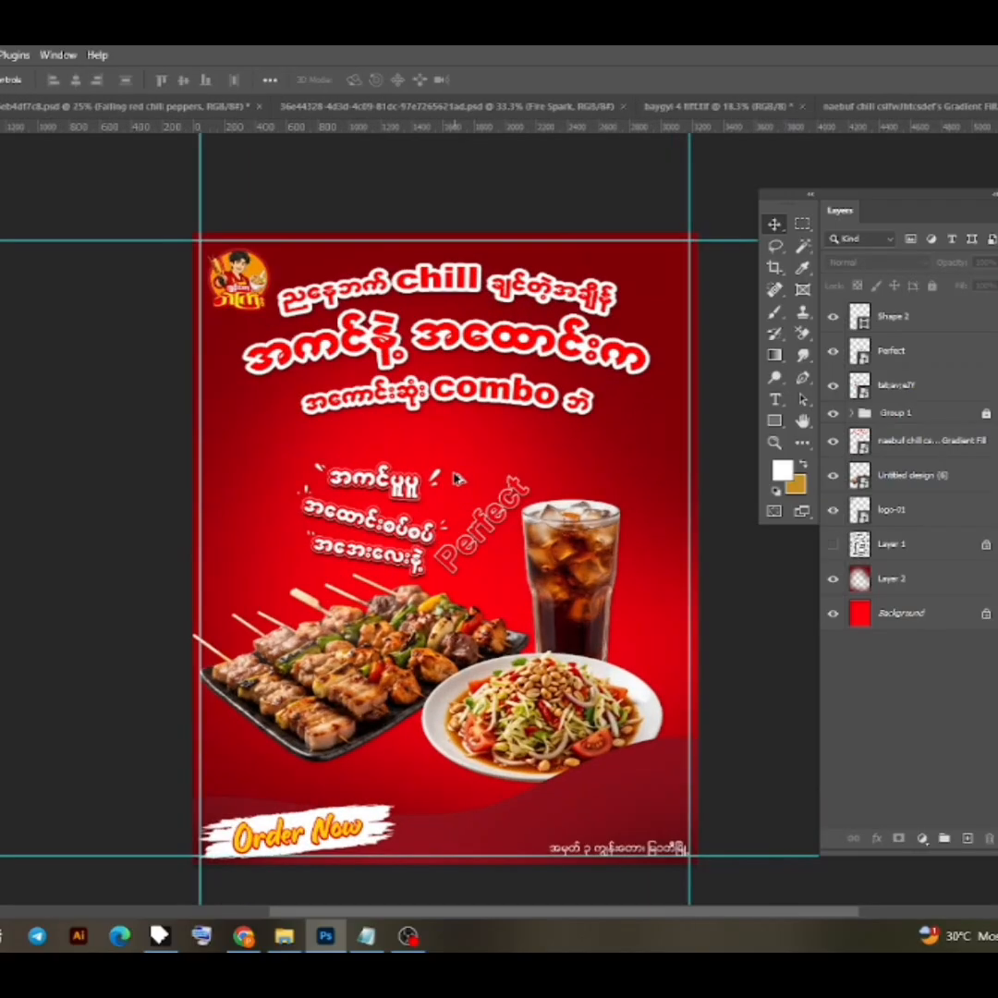
pyautogui.scroll(1, 457, 478)
pyautogui.scroll(-1, 423, 475)
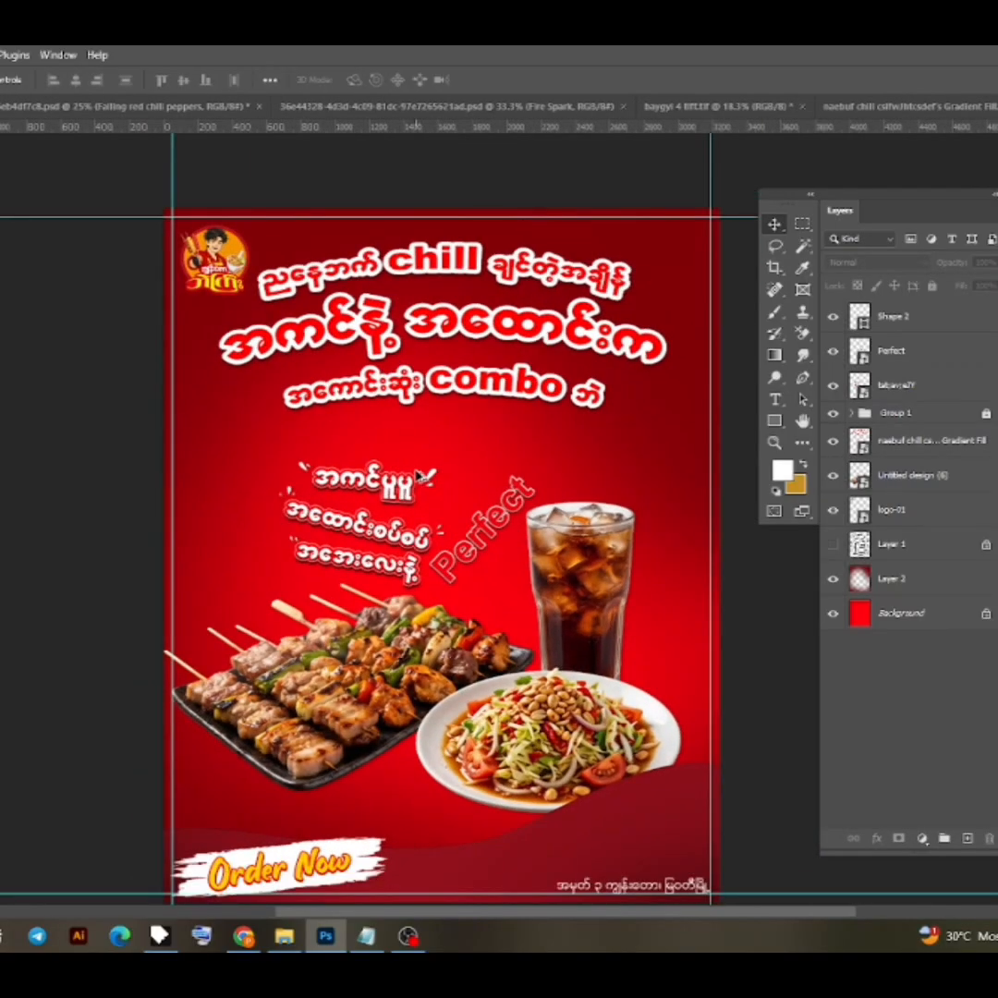
pyautogui.scroll(-1, 420, 476)
pyautogui.scroll(-1, 674, 596)
pyautogui.scroll(1, 537, 457)
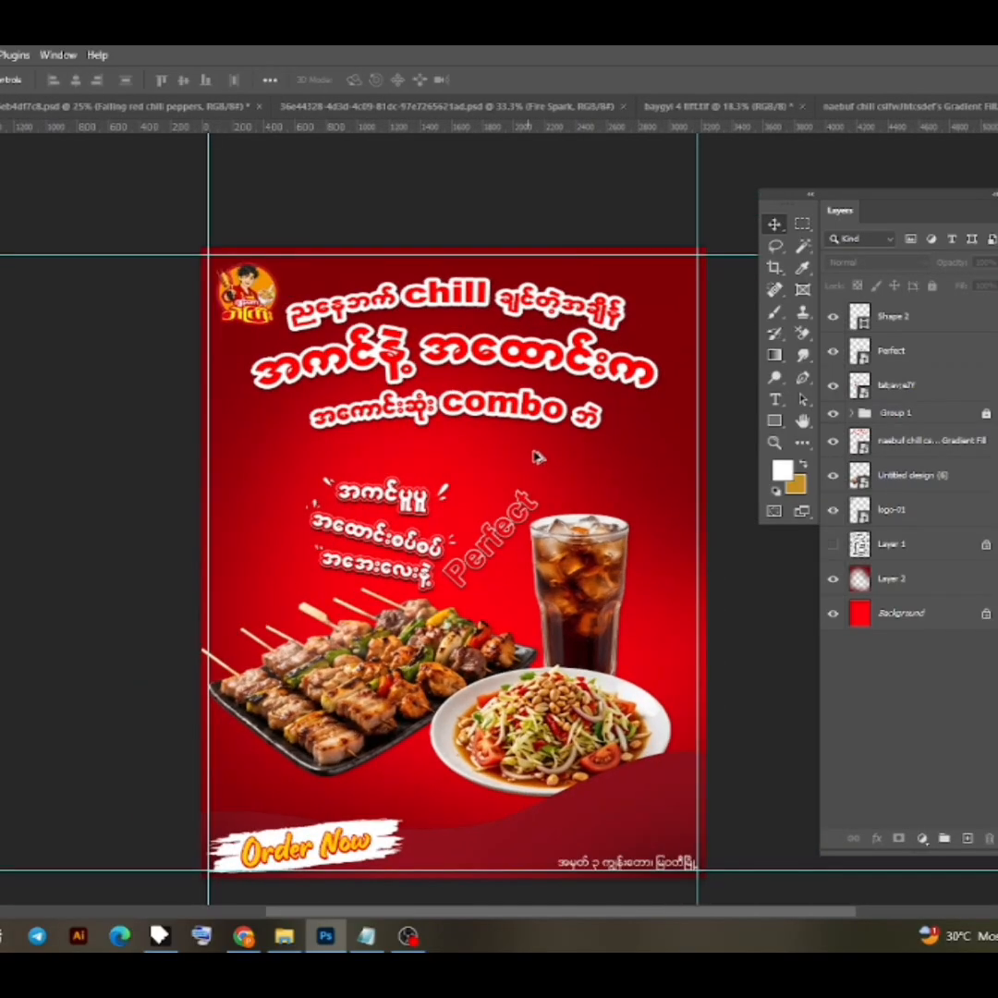
pyautogui.scroll(1, 522, 434)
# - Open the headline's contents and set the middle Outer Stroke layer's Color Overlay to a slightly darker red
pyautogui.doubleClick(862, 440)
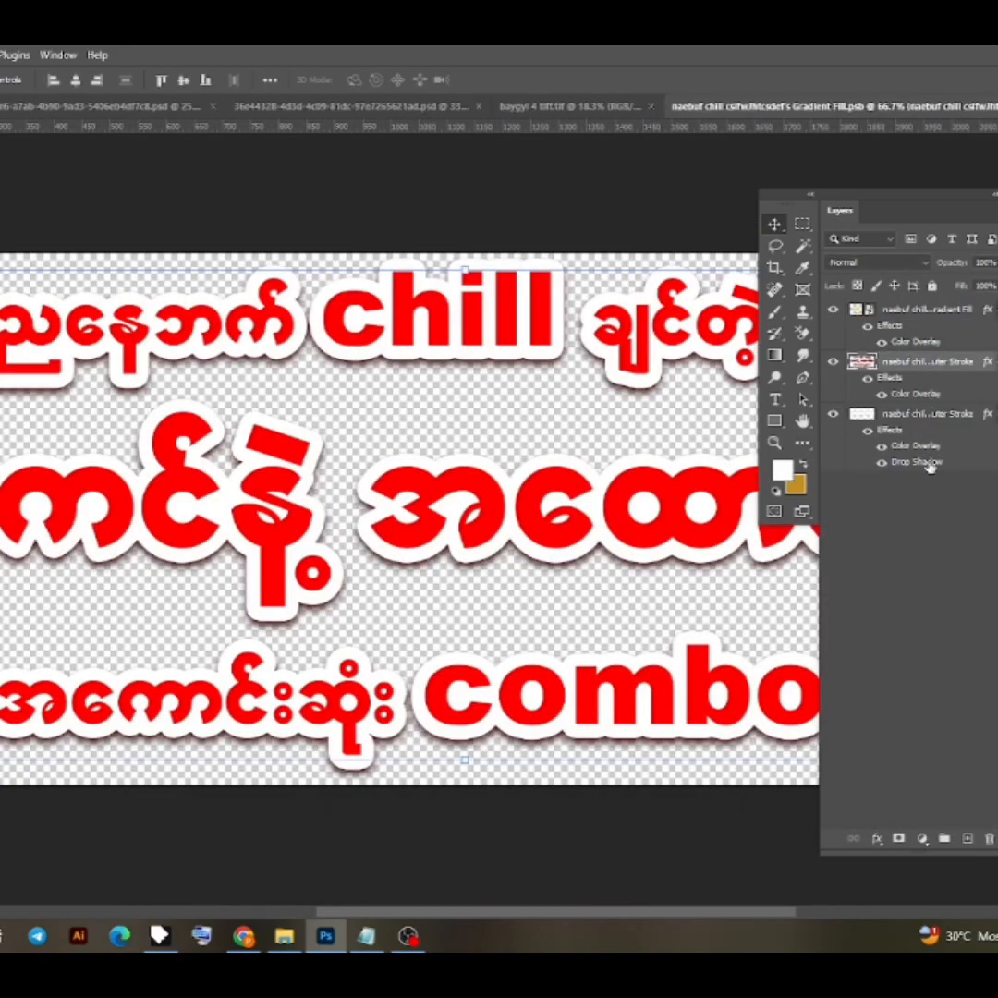
pyautogui.doubleClick(929, 395)
pyautogui.click(997, 282)
pyautogui.moveTo(860, 467)
pyautogui.mouseDown()
pyautogui.moveTo(936, 454)
pyautogui.moveTo(936, 552)
pyautogui.mouseUp()
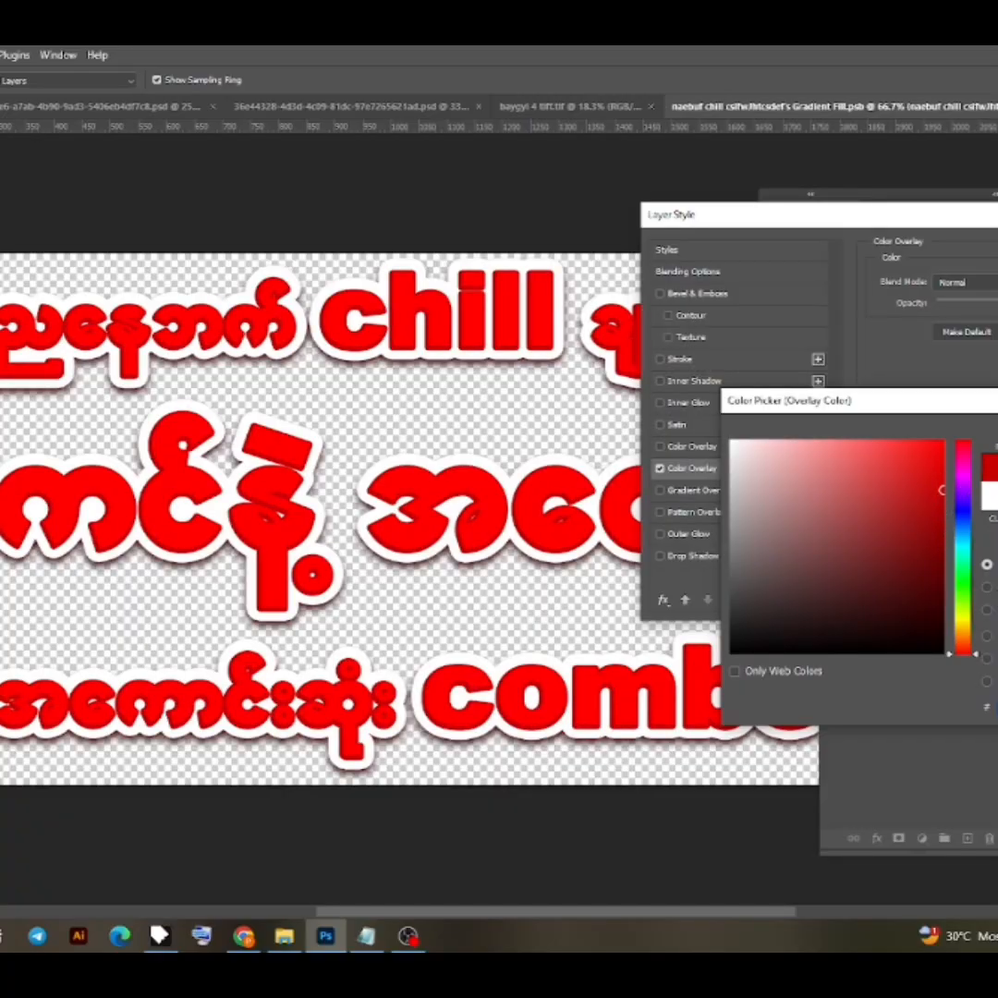
pyautogui.press('Return')
pyautogui.press('Return')
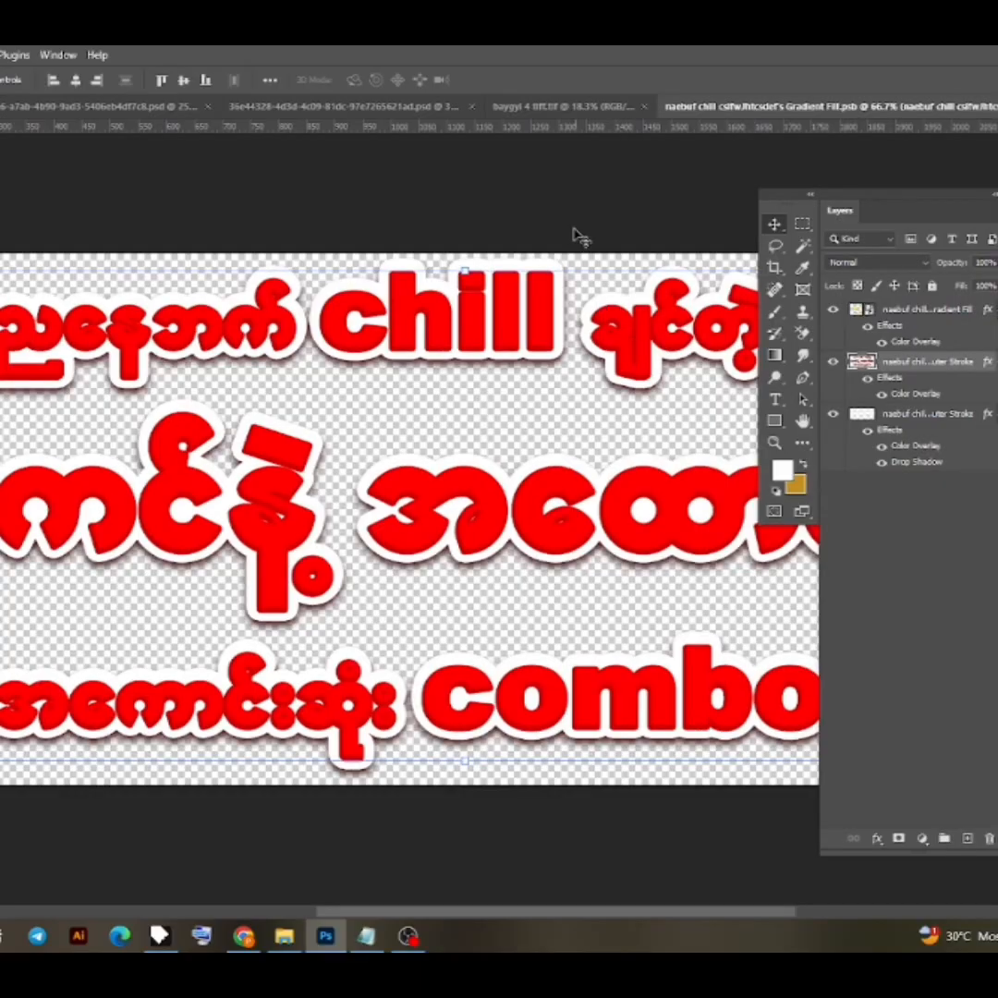
# - Save the headline contents with the red outline and switch back to the poster
pyautogui.hotkey('ctrl', 's')
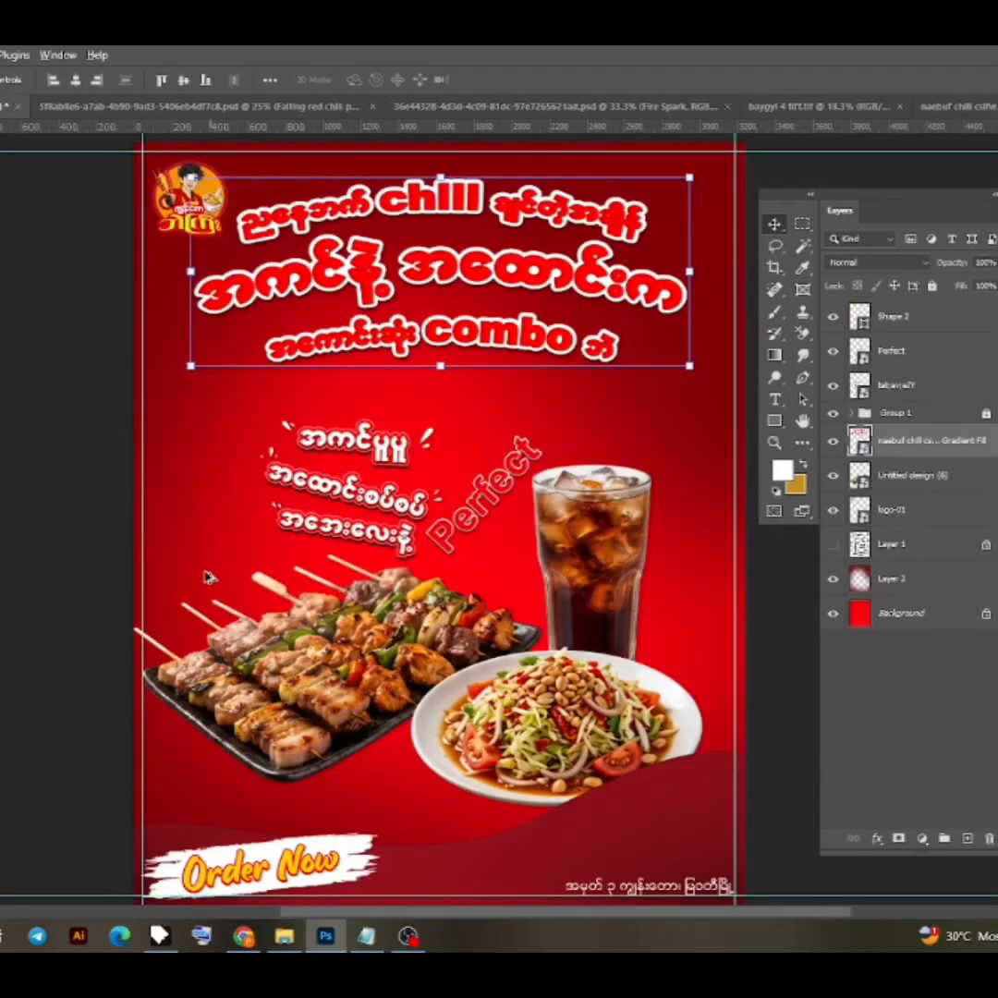
pyautogui.hotkey('ctrl', 'Tab')
pyautogui.scroll(2, 369, 423)
# - Reopen the headline's contents and draw a white 1752 by 257 px rectangle around the "combo" line, placed beneath all layers
pyautogui.doubleClick(859, 440)
pyautogui.scroll(-5, 517, 480)
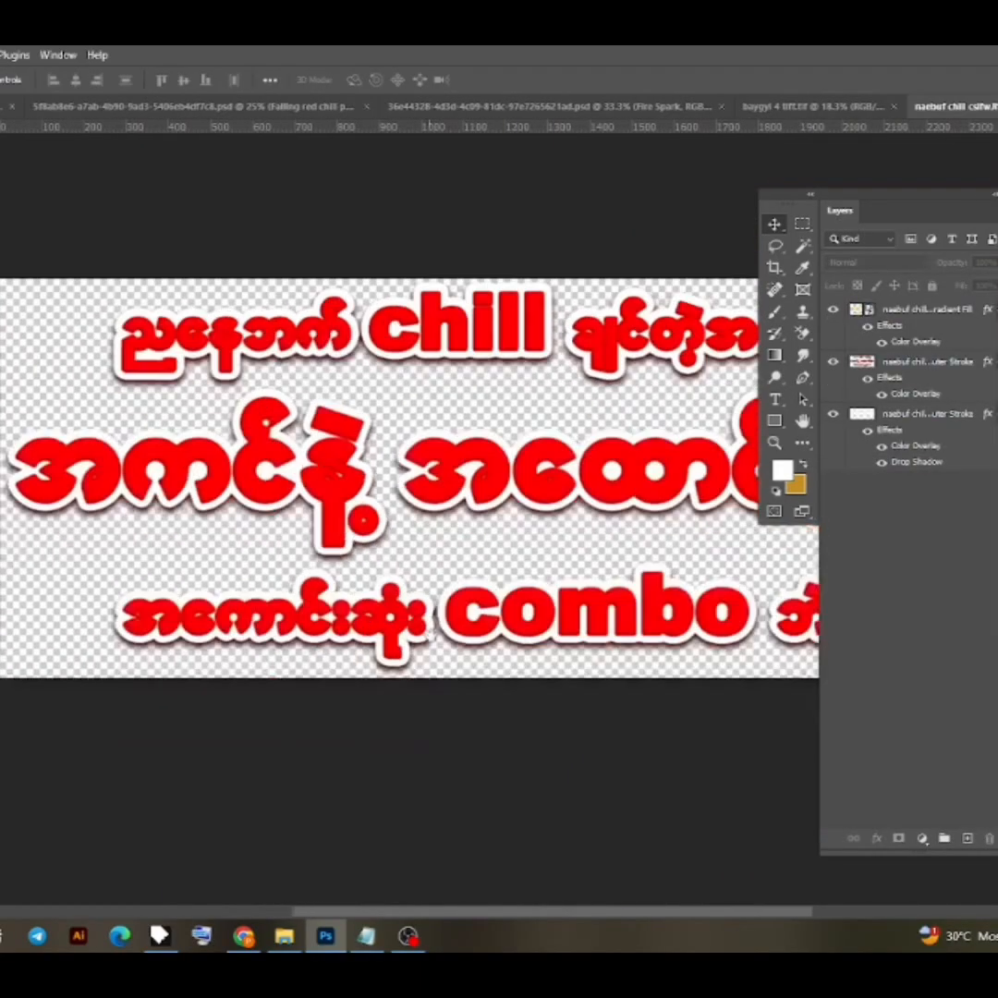
pyautogui.click(775, 421)
pyautogui.moveTo(175, 567); pyautogui.dragTo(779, 647)
pyautogui.hotkey('ctrl', 'shift', '[')
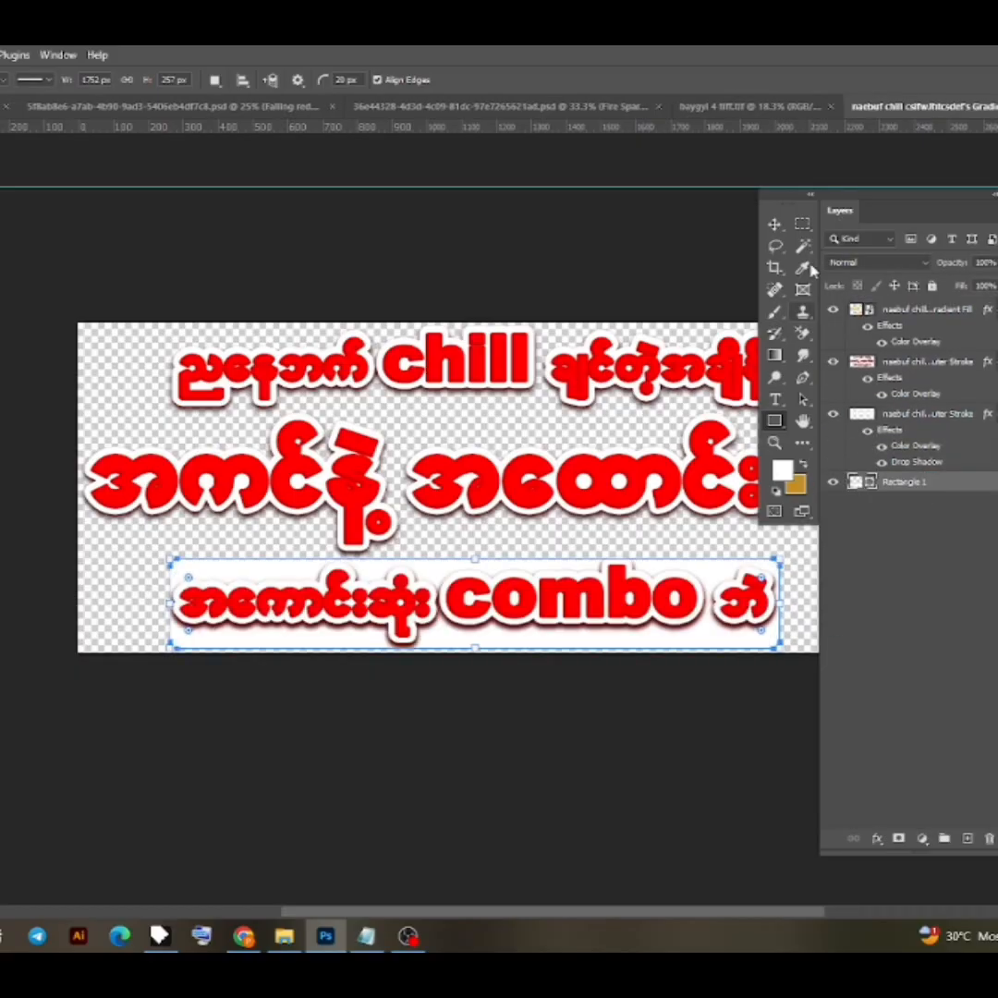
pyautogui.press('v')
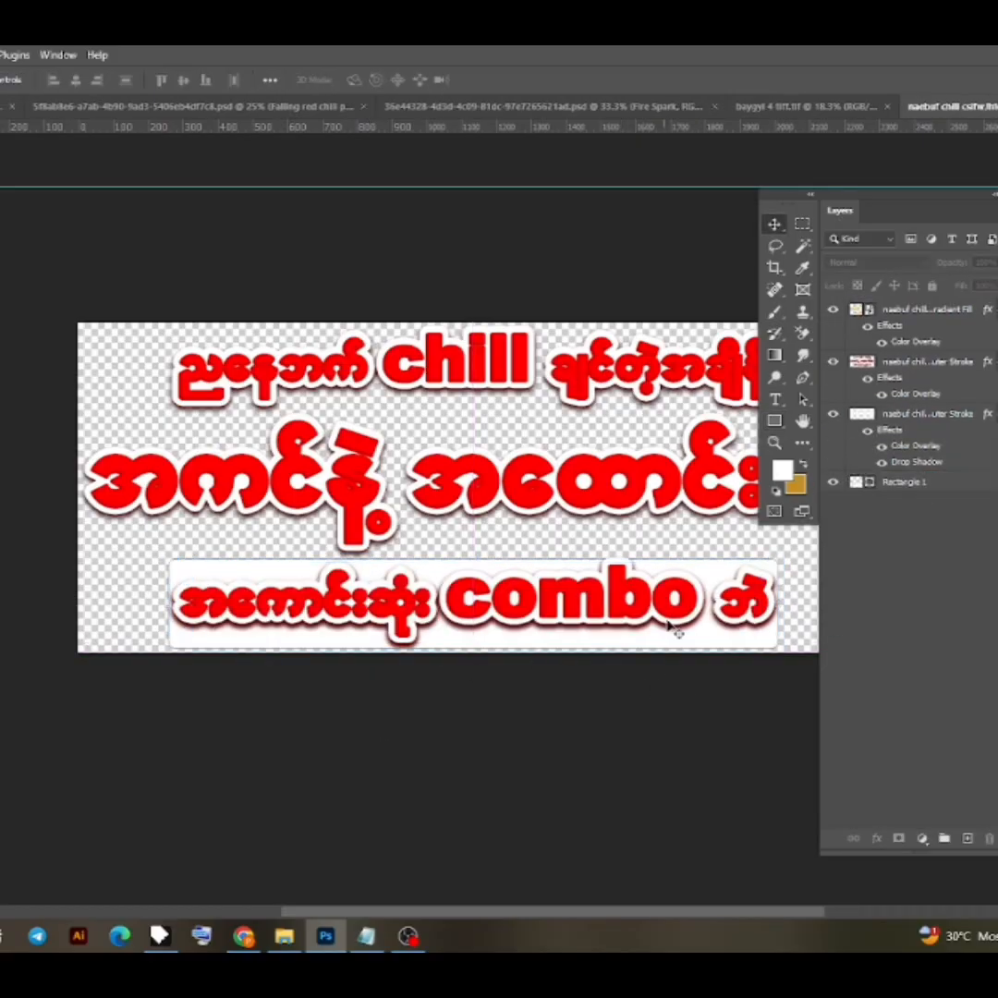
# - Round the white rectangle's corners more strongly, widen it slightly around the "combo" line and apply the transform
pyautogui.moveTo(761, 577); pyautogui.dragTo(756, 584)
pyautogui.hotkey('ctrl', 't')
pyautogui.moveTo(169, 606); pyautogui.dragTo(158, 607)
pyautogui.click(524, 79)
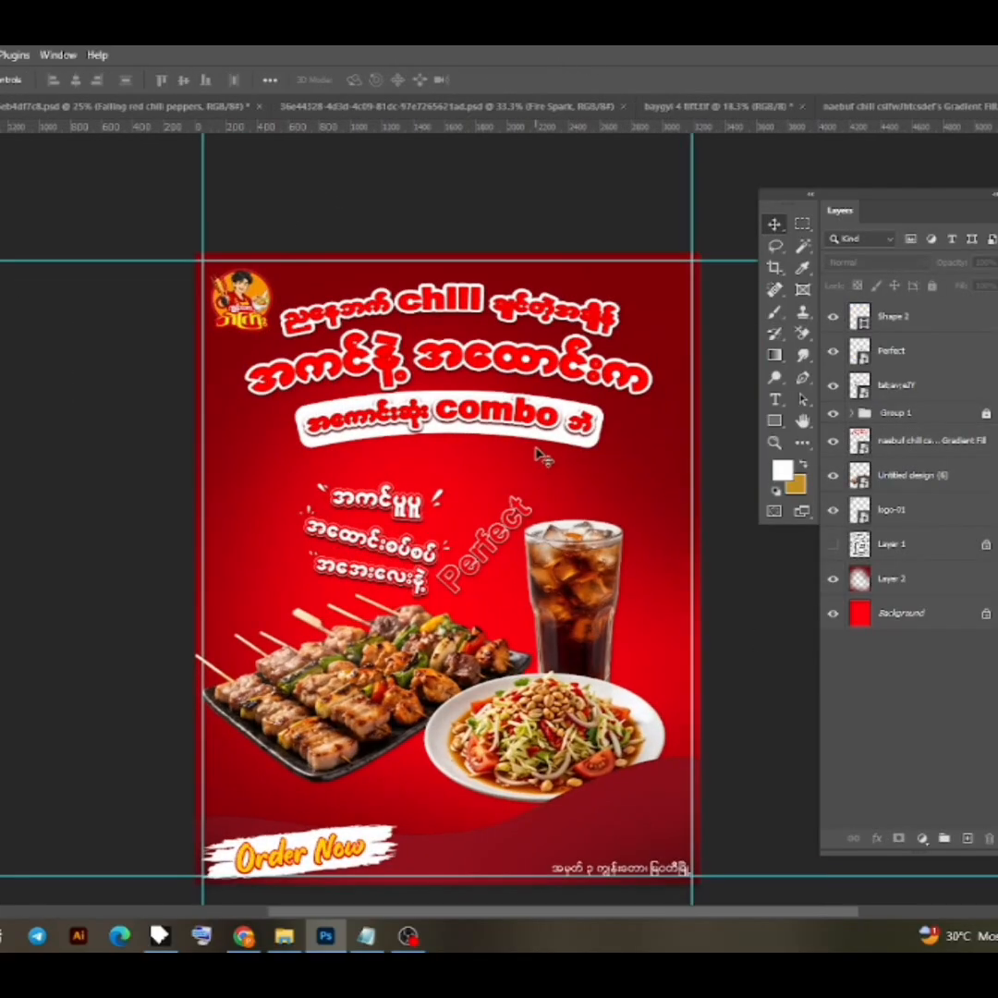
# - Separate the lowest Outer Stroke layer's Color Overlay and Drop Shadow effects into individual layers
pyautogui.scroll(1, 541, 456)
pyautogui.doubleClick(534, 428)
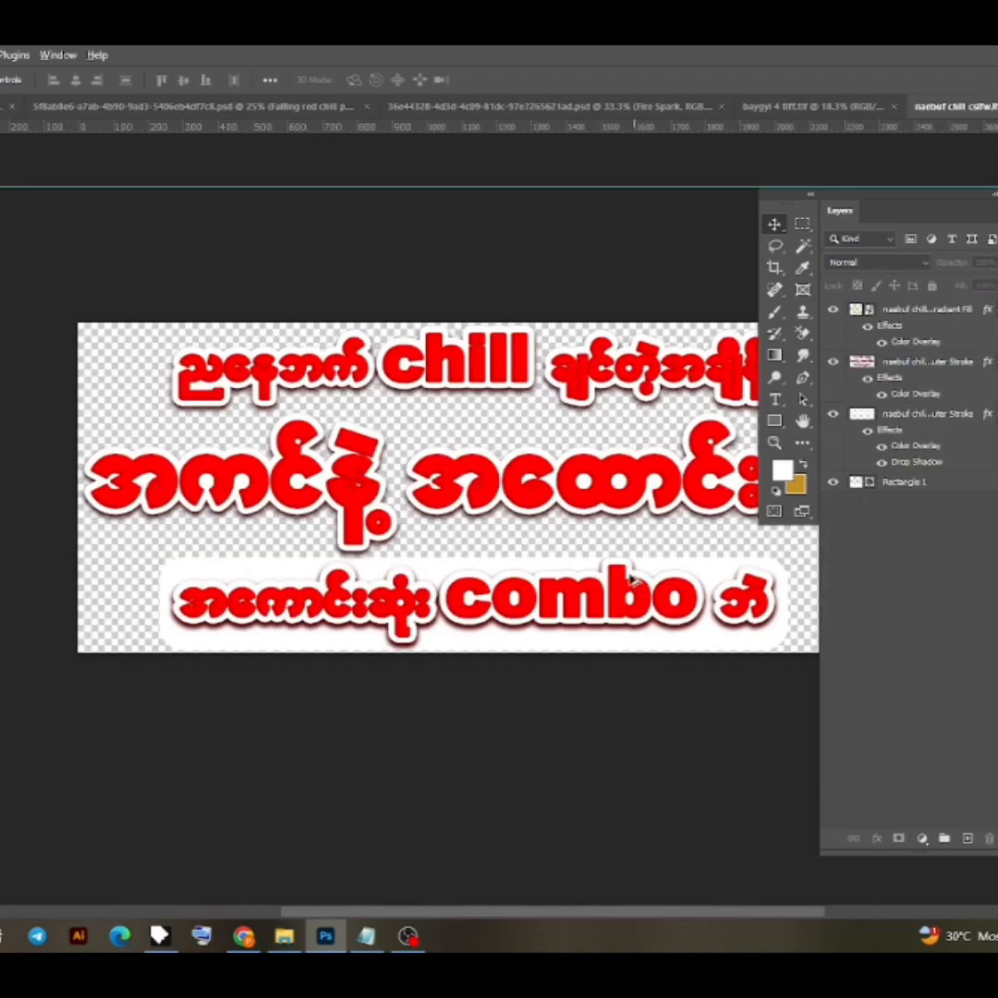
pyautogui.rightClick(987, 415)
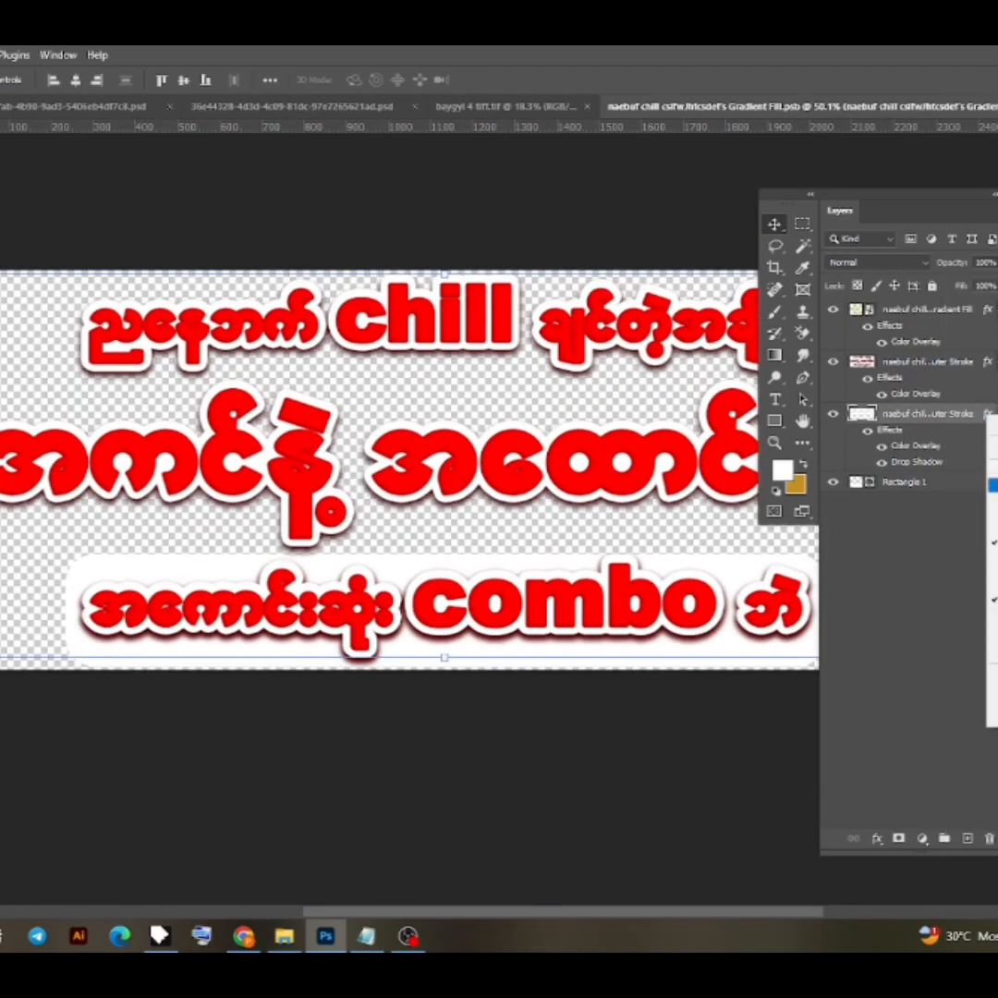
pyautogui.click(993, 697)
pyautogui.click(871, 417)
pyautogui.click(833, 415)
pyautogui.click(833, 415)
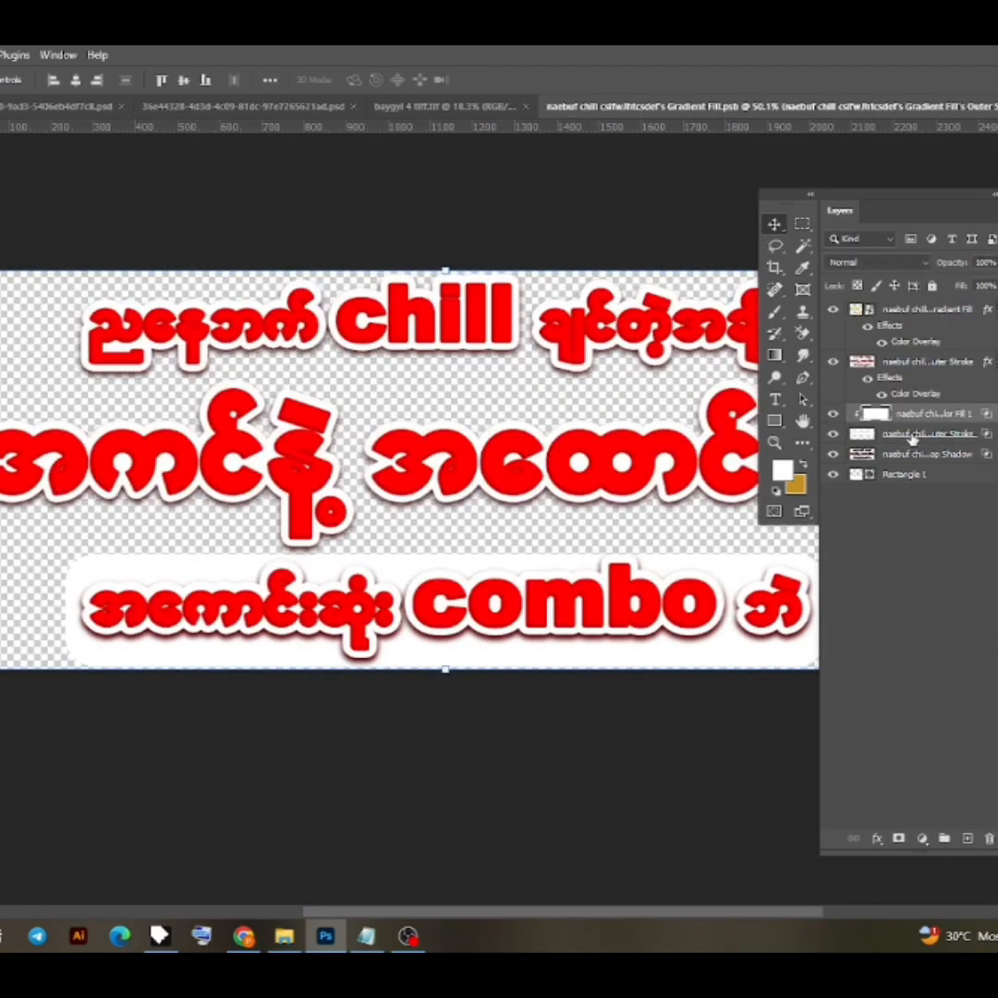
# - Try masking the separated Outer Stroke layer with brush strokes around the end of "combo", and undo the last stroke
pyautogui.click(912, 437)
pyautogui.click(900, 838)
pyautogui.press('b')
pyautogui.moveTo(672, 639)
pyautogui.mouseDown()
pyautogui.moveTo(693, 597)
pyautogui.moveTo(749, 605)
pyautogui.mouseUp()
pyautogui.click(803, 465)
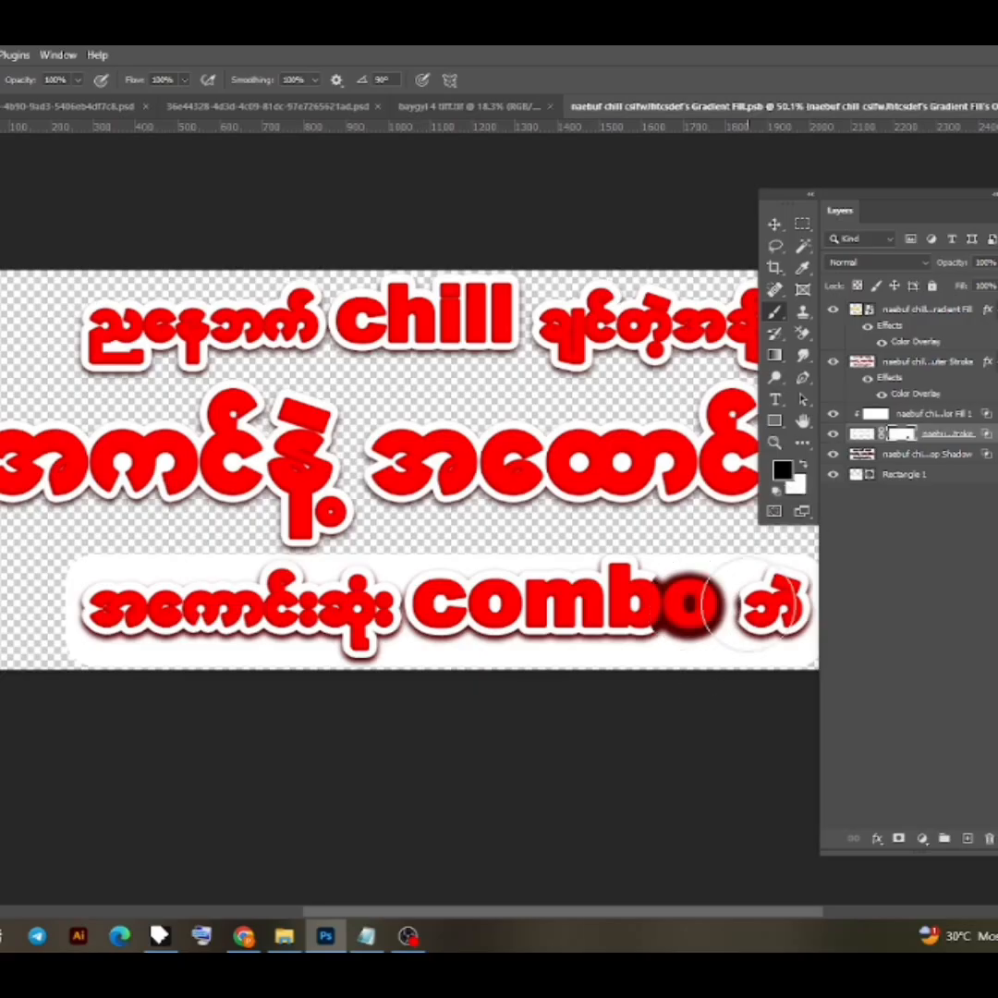
pyautogui.hotkey('ctrl', 'z')
# - Add a mask to the separated Drop Shadow layer and brush away the shadow around the "combo" line
pyautogui.click(915, 453)
pyautogui.click(899, 838)
pyautogui.moveTo(686, 638)
pyautogui.mouseDown()
pyautogui.moveTo(769, 608)
pyautogui.moveTo(656, 619)
pyautogui.moveTo(618, 589)
pyautogui.moveTo(283, 628)
pyautogui.moveTo(93, 619)
pyautogui.mouseUp()
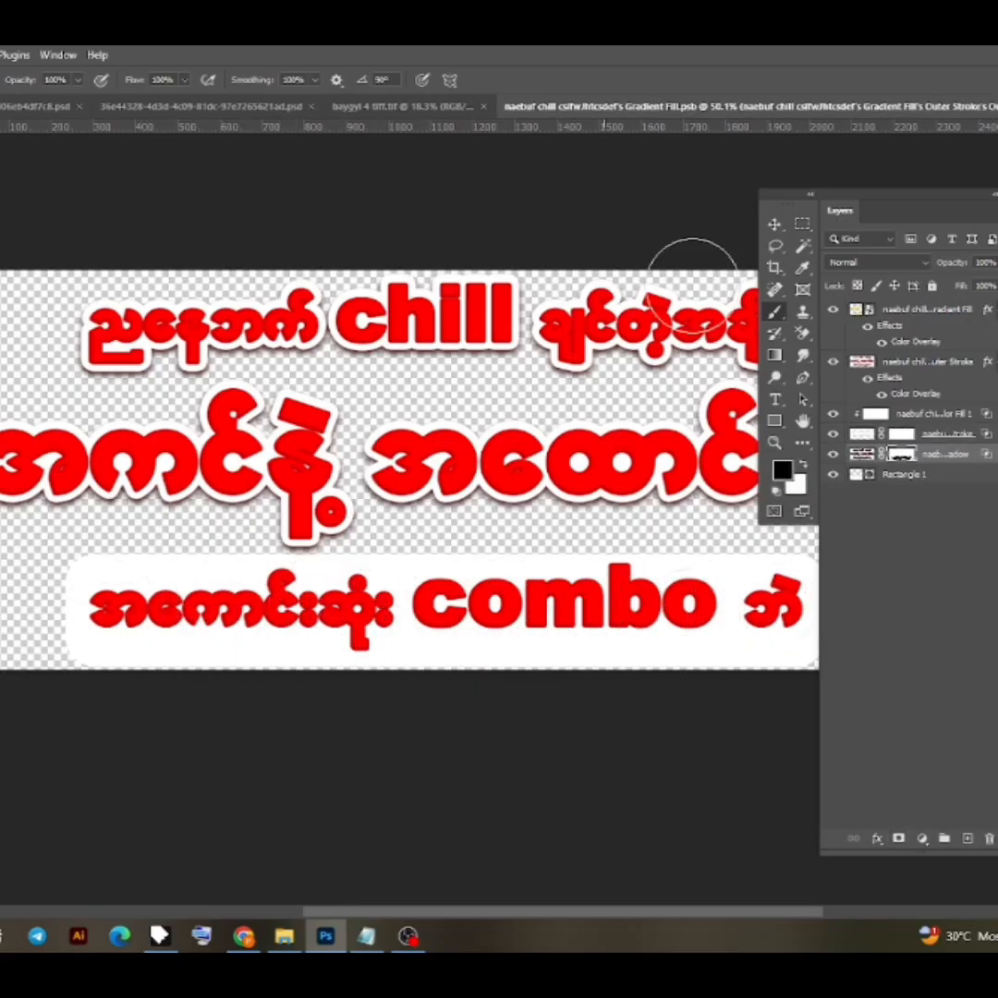
# - Save the headline contents with the white label behind the "combo" line and return to the poster
pyautogui.press('v')
pyautogui.click(660, 212)
pyautogui.hotkey('ctrl', 's')
pyautogui.hotkey('ctrl', 'Tab')
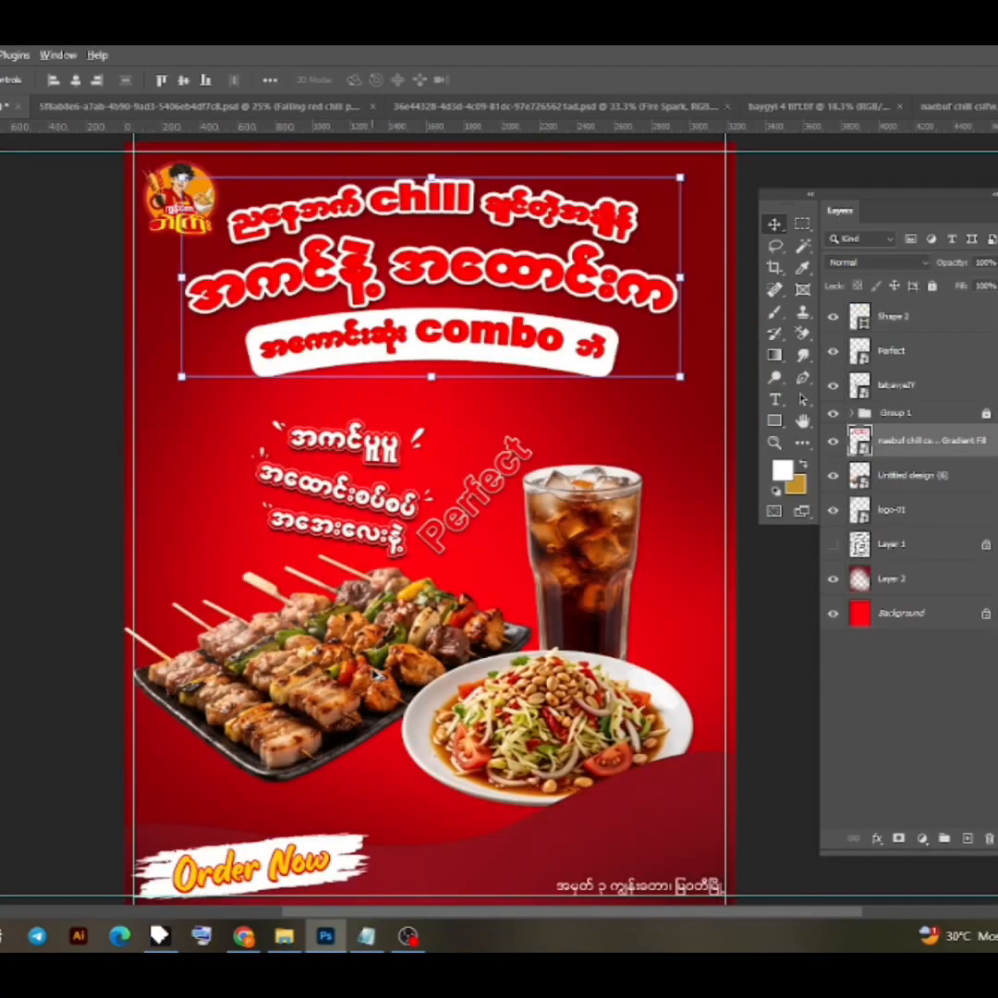
# - Add a blank layer directly beneath the food image layer
pyautogui.scroll(3, 452, 699)
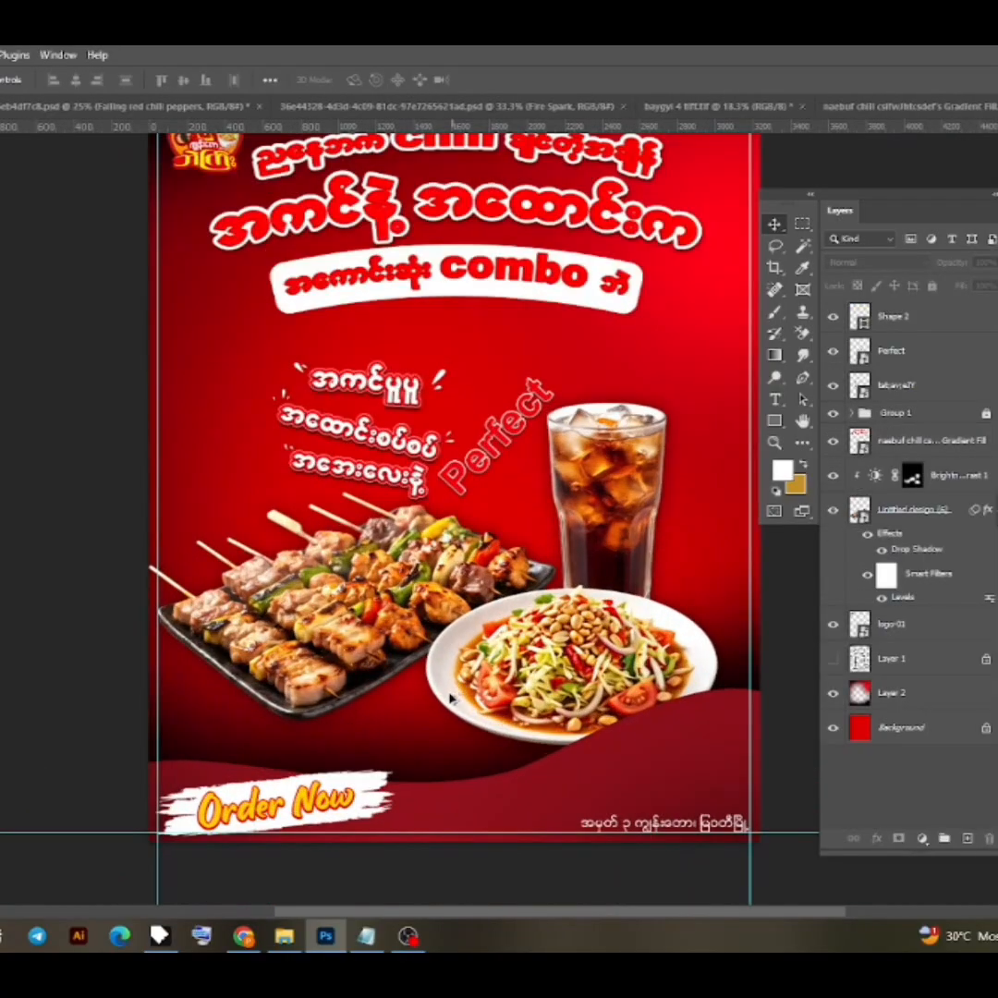
pyautogui.click(452, 700)
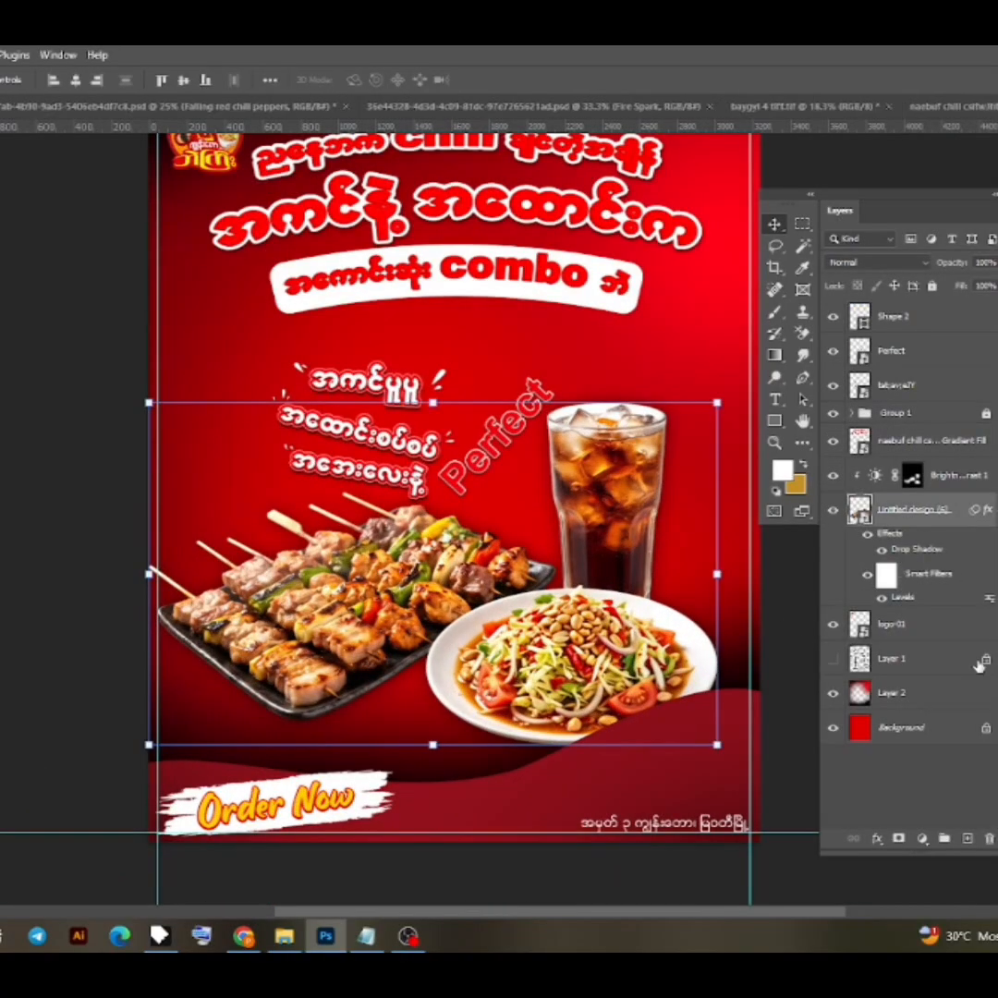
pyautogui.click(968, 842)
pyautogui.moveTo(865, 511); pyautogui.dragTo(843, 658)
# - Draw a closed white Pen shape behind the food, with an arched upper edge and sides extending beyond the poster
pyautogui.click(776, 421)
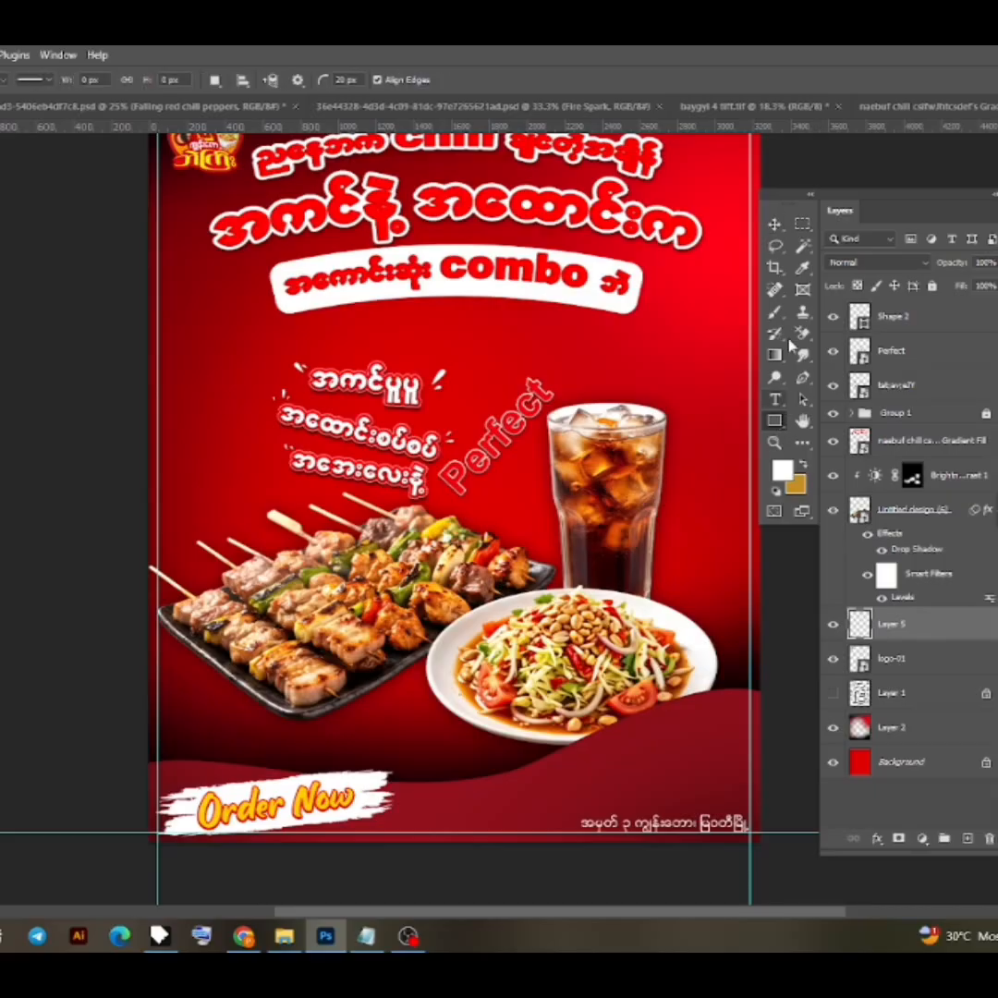
pyautogui.click(802, 380)
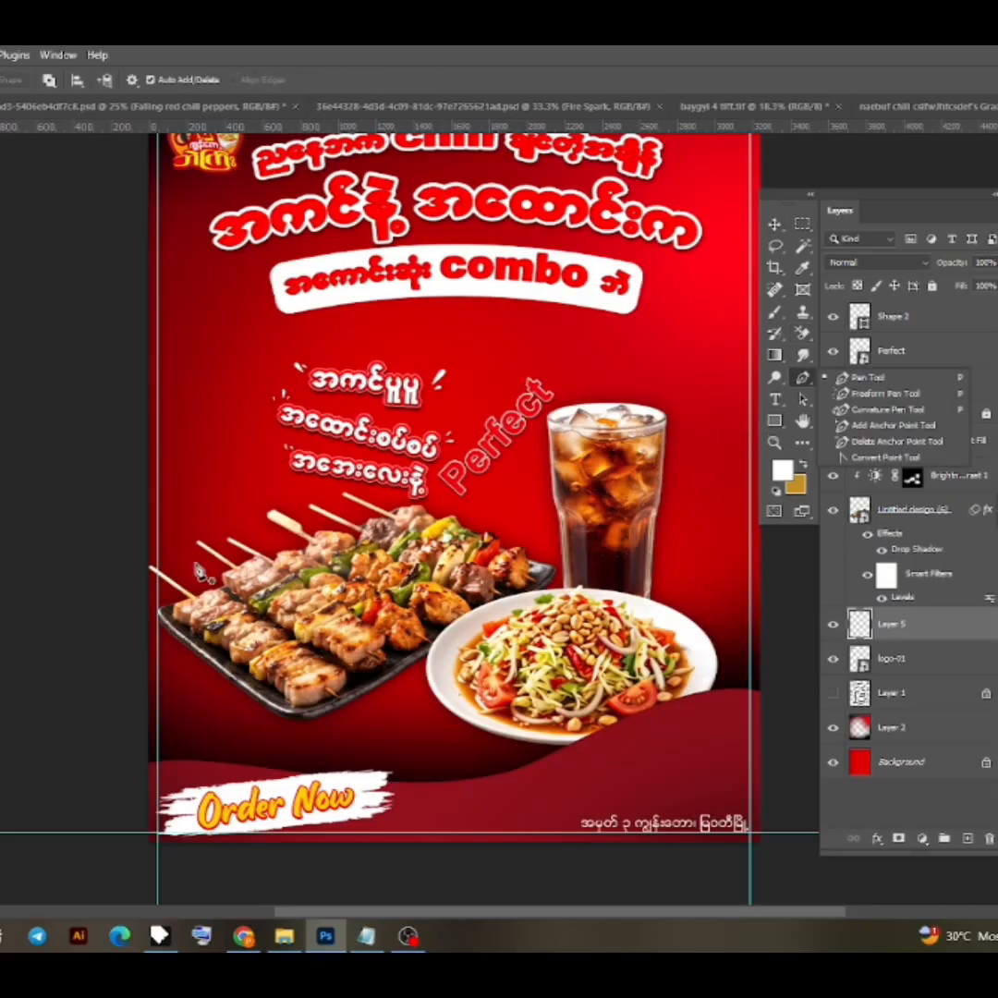
pyautogui.scroll(-1, 167, 575)
pyautogui.click(138, 477)
pyautogui.hotkey('ctrl', '-')
pyautogui.moveTo(668, 502); pyautogui.dragTo(956, 580)
pyautogui.click(669, 502)
pyautogui.click(653, 827)
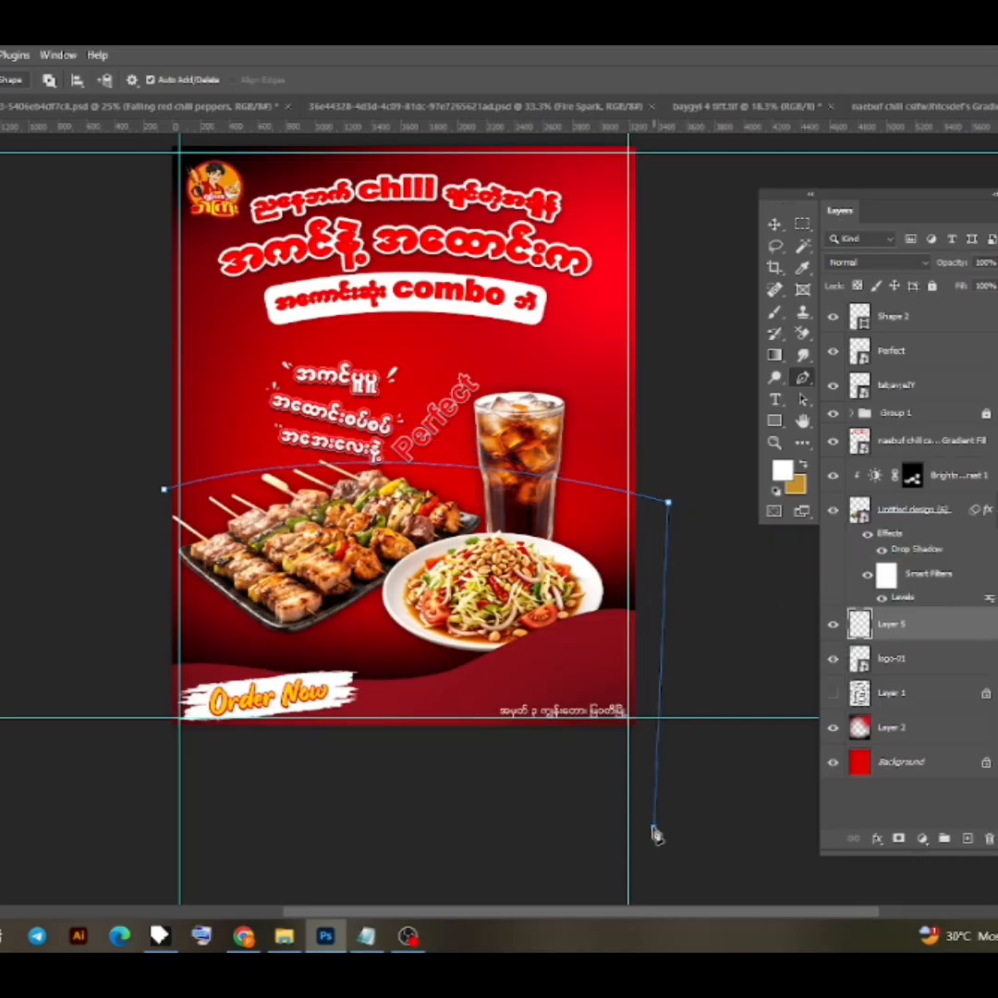
pyautogui.click(125, 811)
pyautogui.click(165, 493)
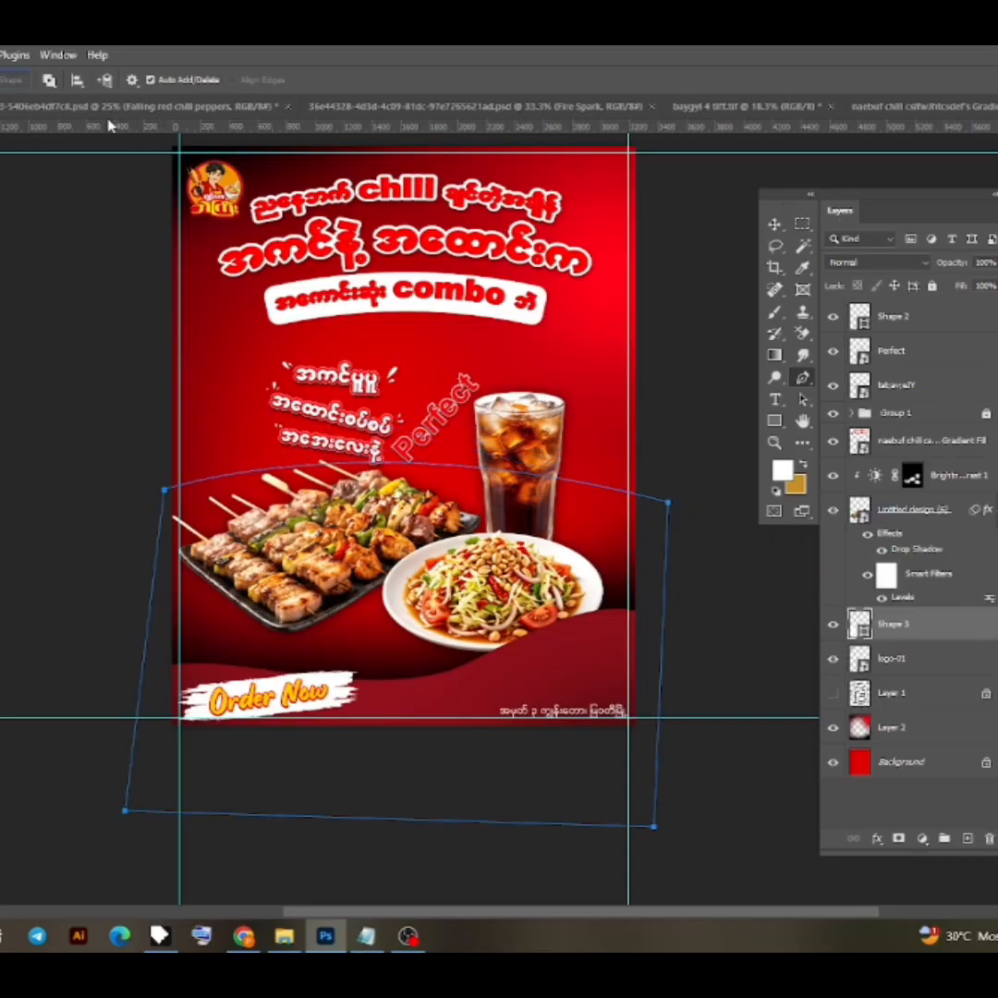
pyautogui.press('v')
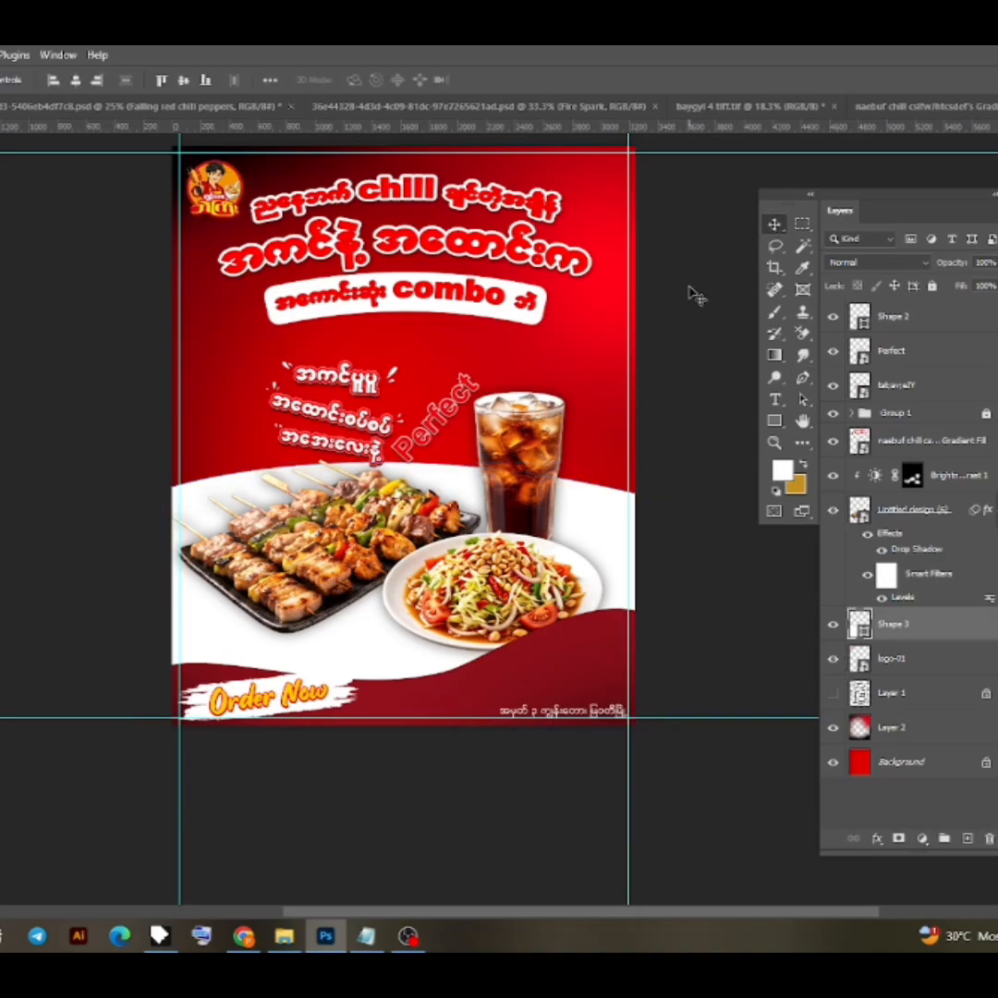
# - Select the white arched shape behind the food and change its fill to a very dark red
pyautogui.click(693, 295)
pyautogui.scroll(-2, 693, 518)
pyautogui.scroll(1, 680, 575)
pyautogui.moveTo(634, 542); pyautogui.dragTo(620, 622)
pyautogui.click(566, 595)
pyautogui.click(563, 594)
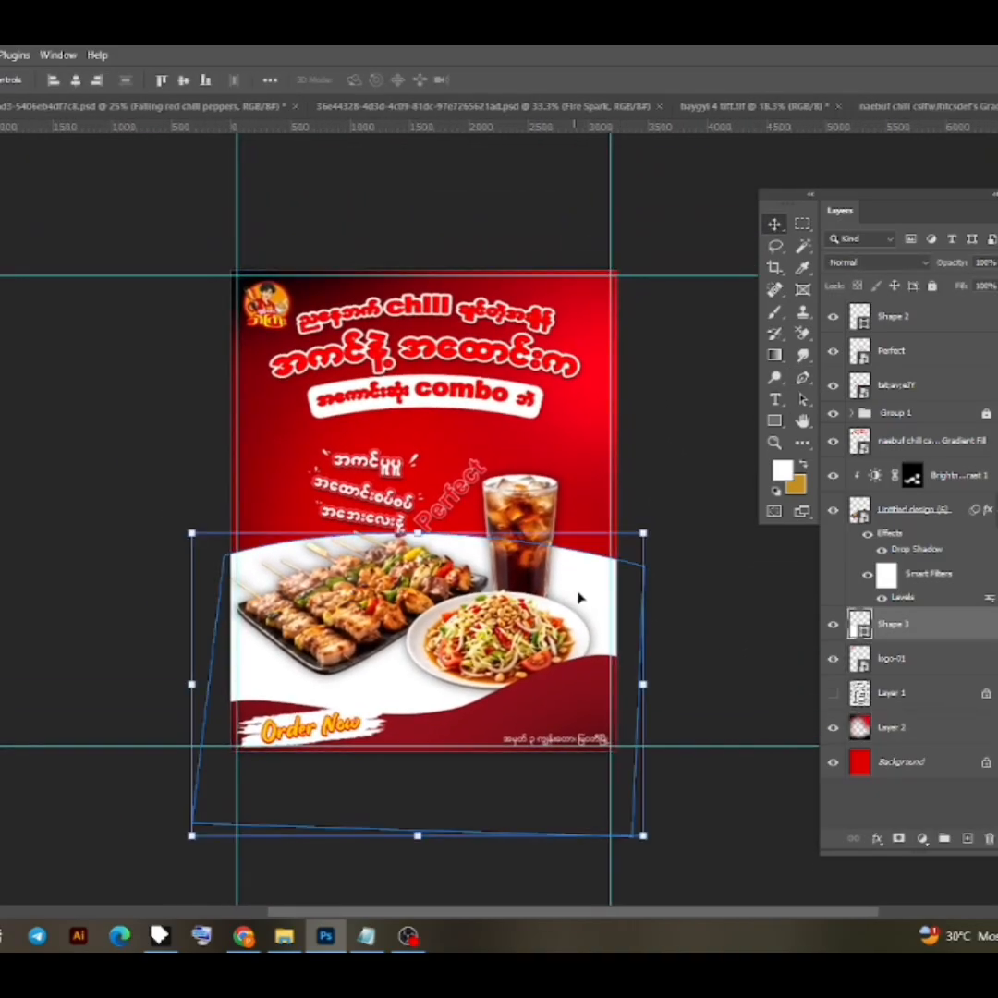
pyautogui.doubleClick(860, 624)
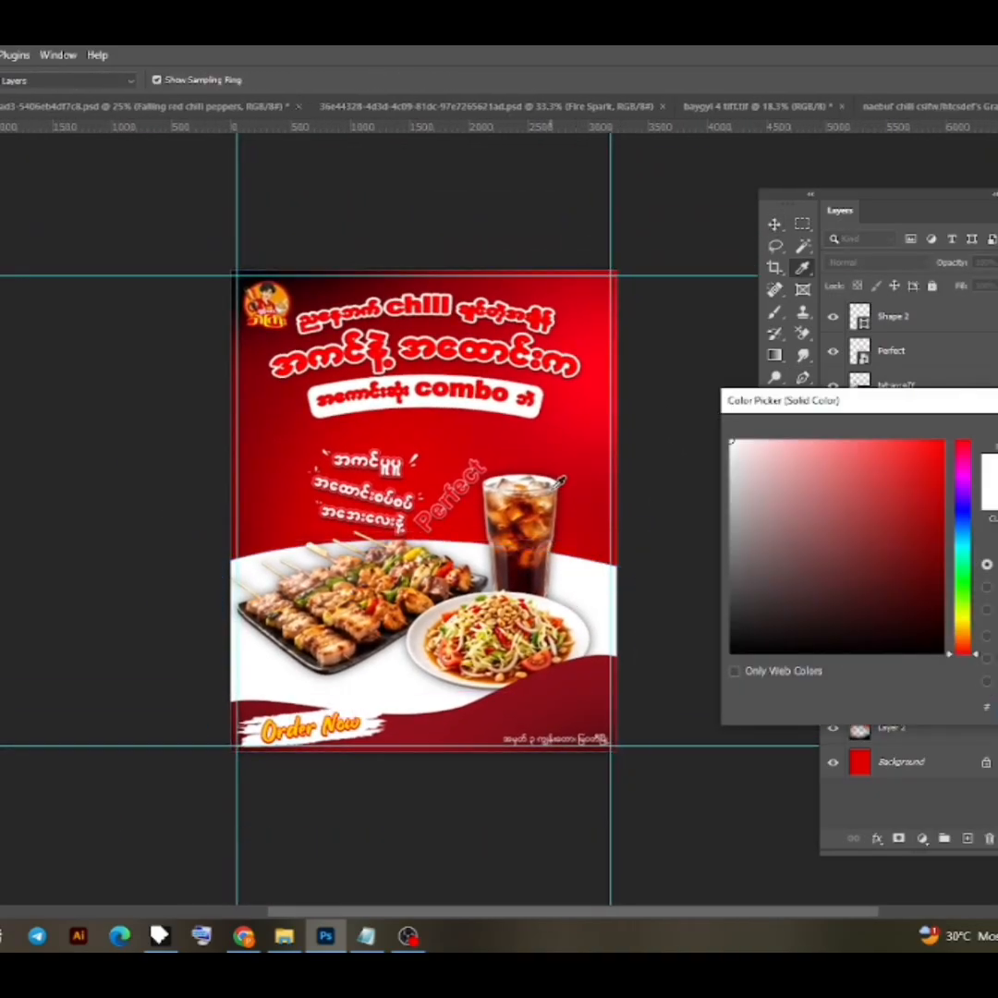
pyautogui.click(510, 408)
pyautogui.moveTo(927, 532); pyautogui.dragTo(941, 567)
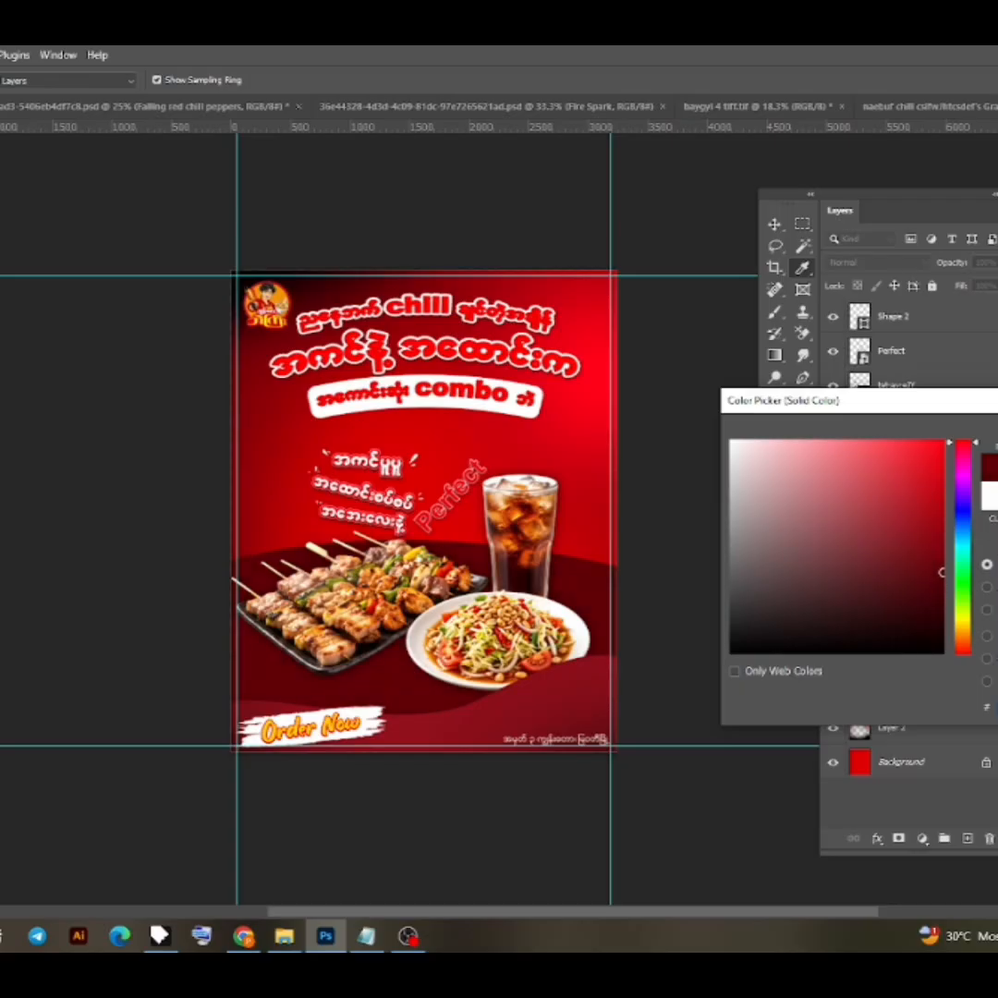
# - Try an olive-yellow hue for the arched shape, settle on a dark crimson fill and lower the shape slightly
pyautogui.click(968, 626)
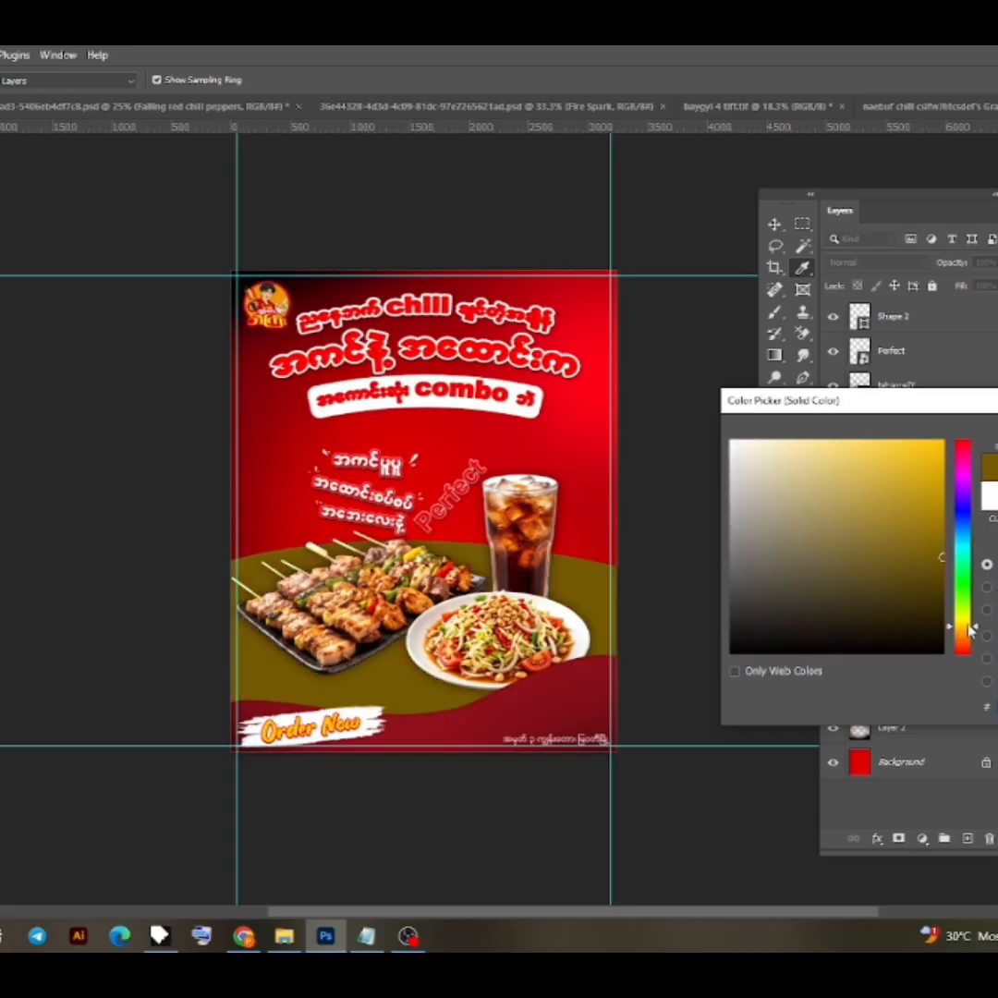
pyautogui.click(964, 618)
pyautogui.moveTo(936, 503)
pyautogui.mouseDown()
pyautogui.moveTo(961, 443)
pyautogui.moveTo(951, 491)
pyautogui.moveTo(958, 556)
pyautogui.mouseUp()
pyautogui.click(964, 439)
pyautogui.click(592, 679)
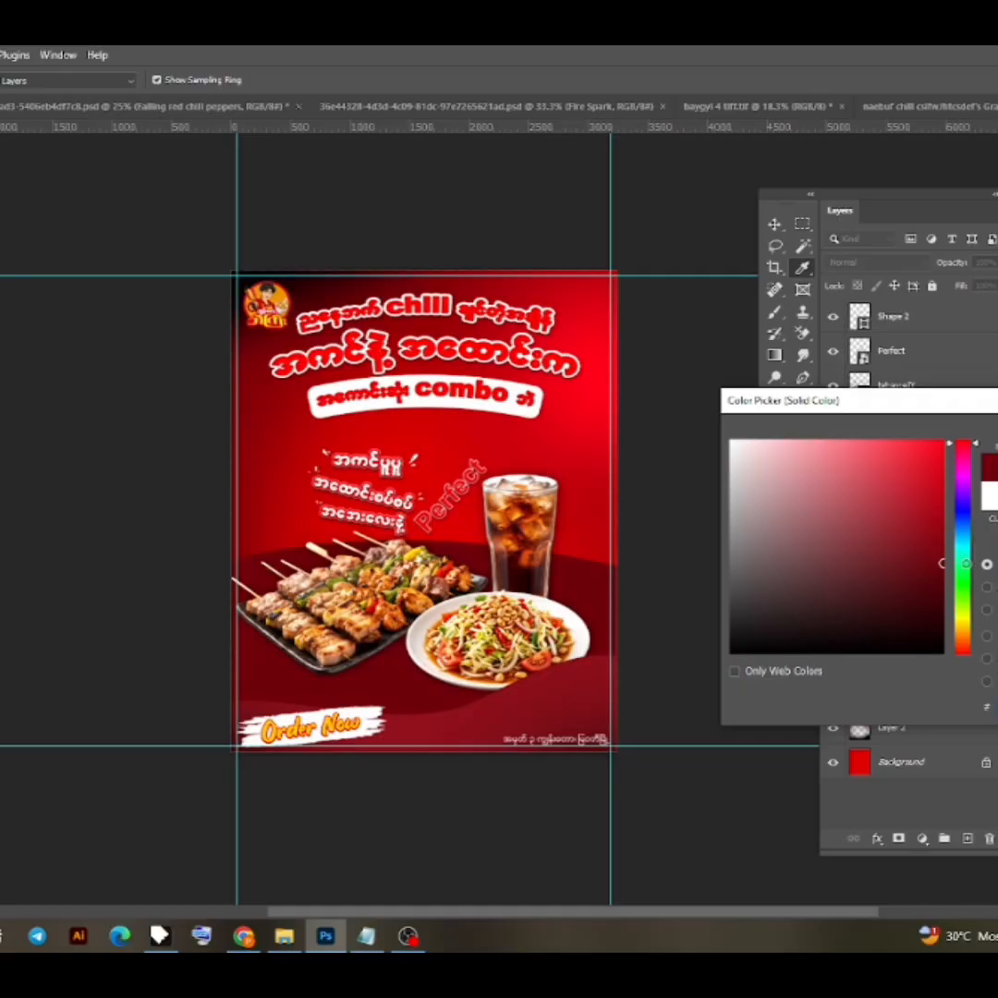
pyautogui.press('Return')
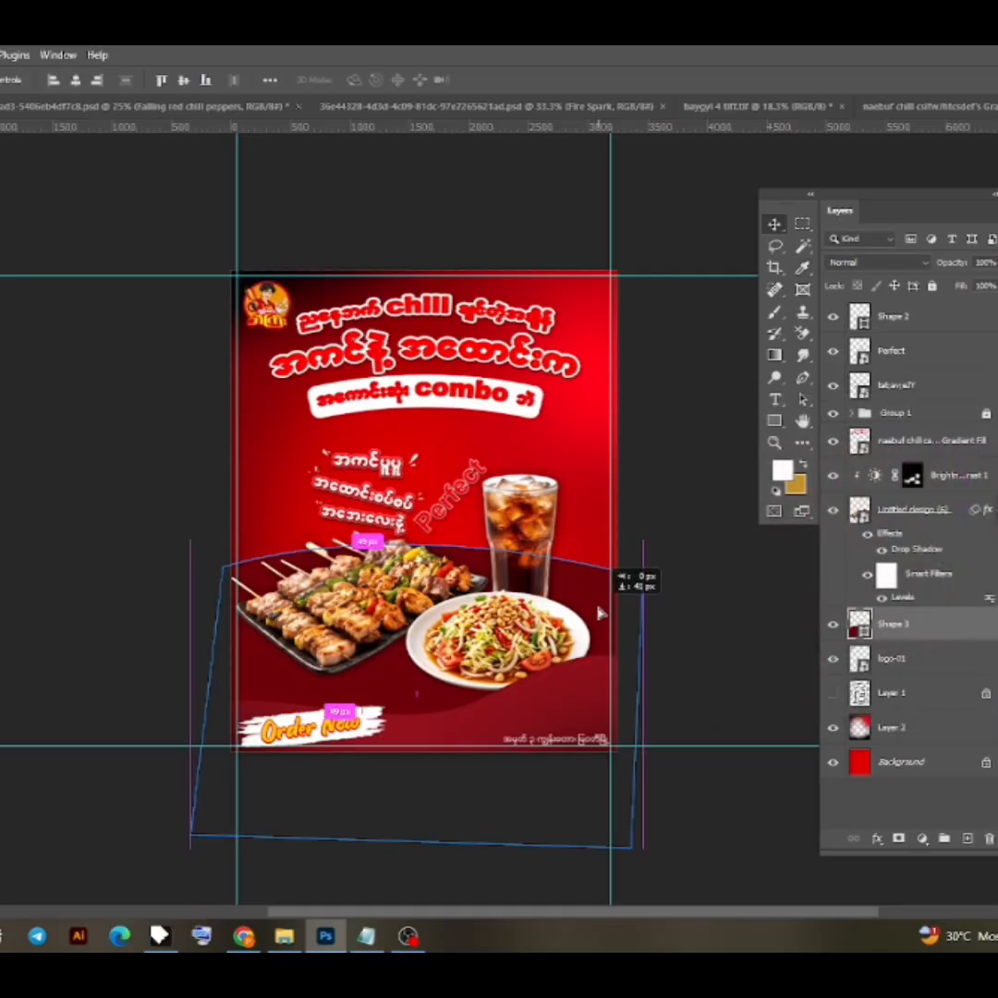
# - Add a layer clipped to the dark crimson shape and brush soft near-black and red shading onto it
pyautogui.click(968, 840)
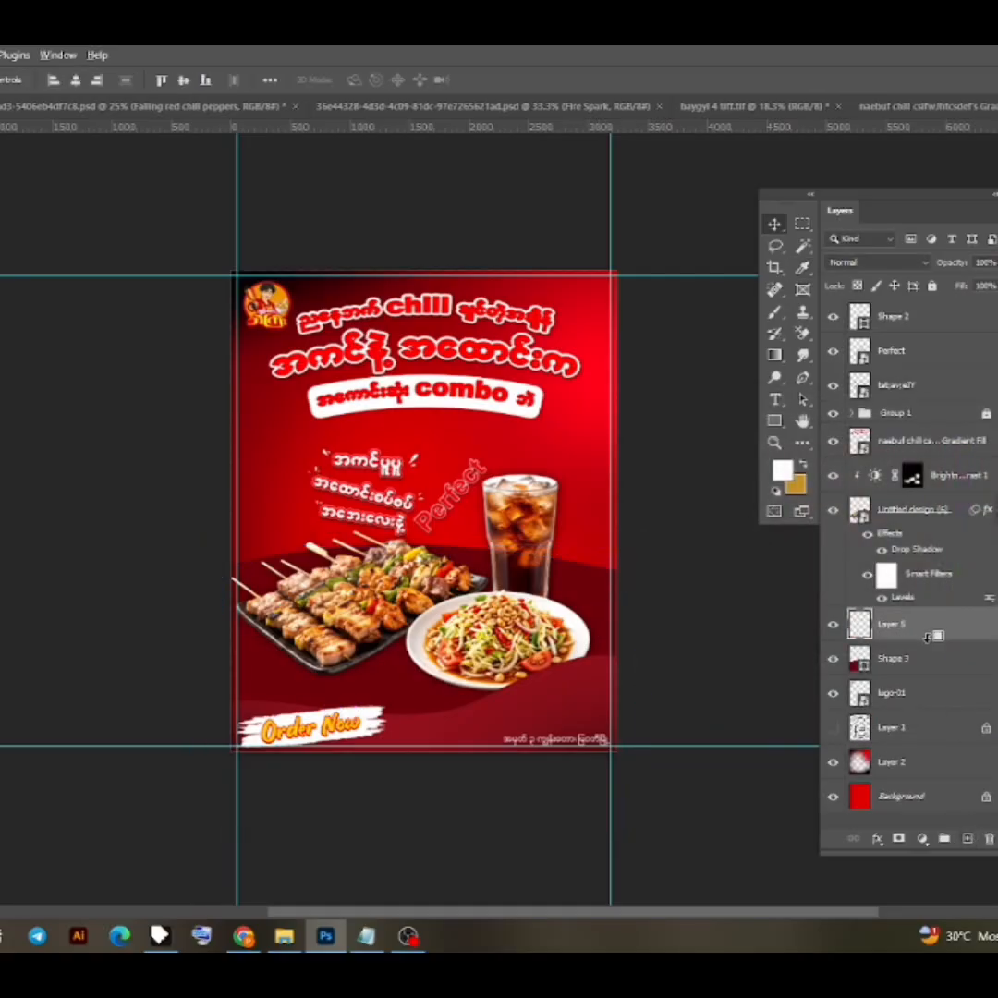
pyautogui.keyDown('alt'); pyautogui.click(928, 641); pyautogui.keyUp('alt')
pyautogui.click(783, 469)
pyautogui.moveTo(879, 539); pyautogui.dragTo(983, 599)
pyautogui.press('Return')
pyautogui.click(776, 314)
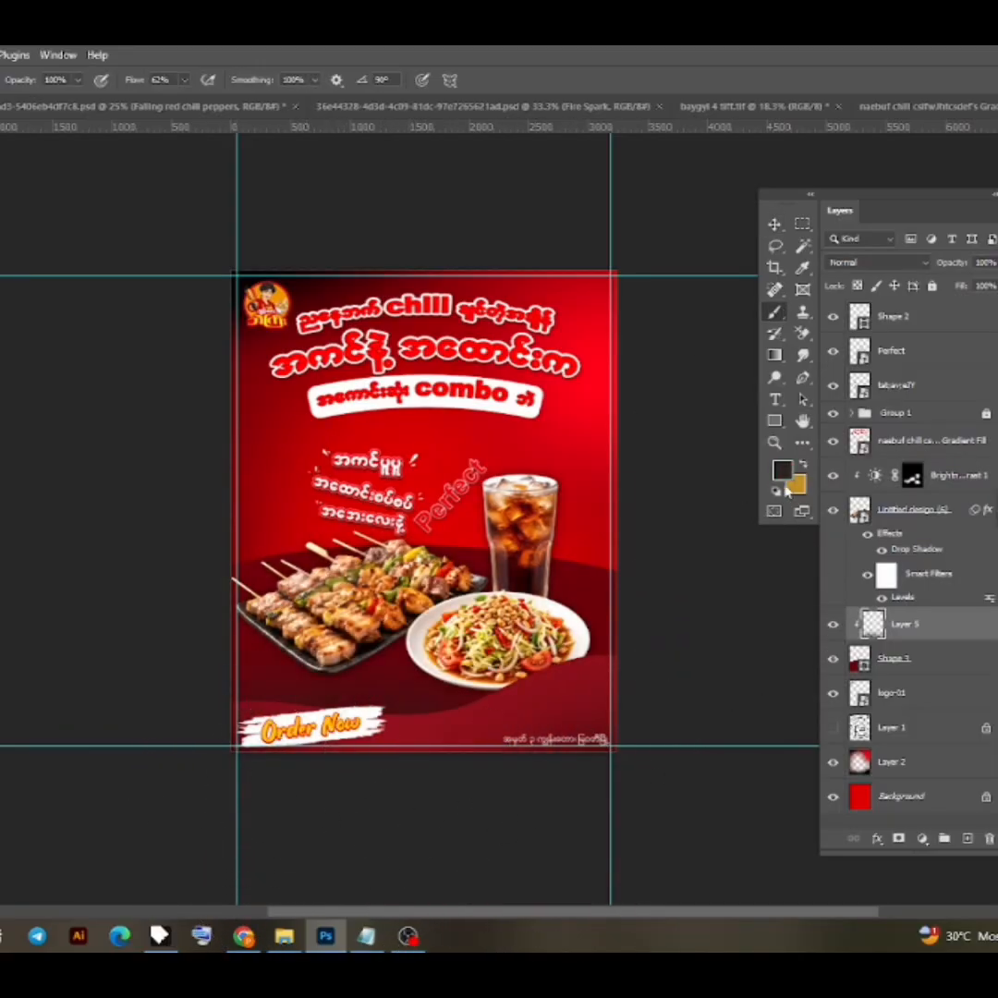
pyautogui.click(783, 470)
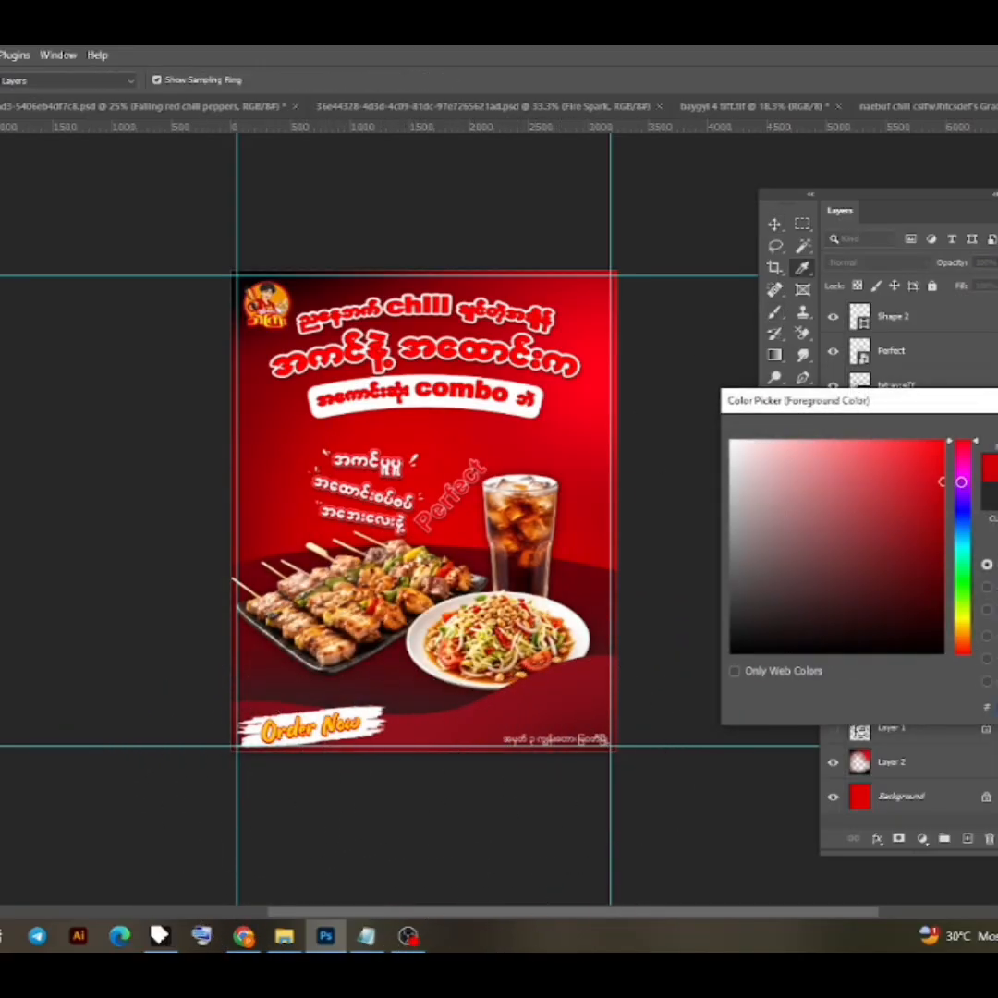
pyautogui.press('Return')
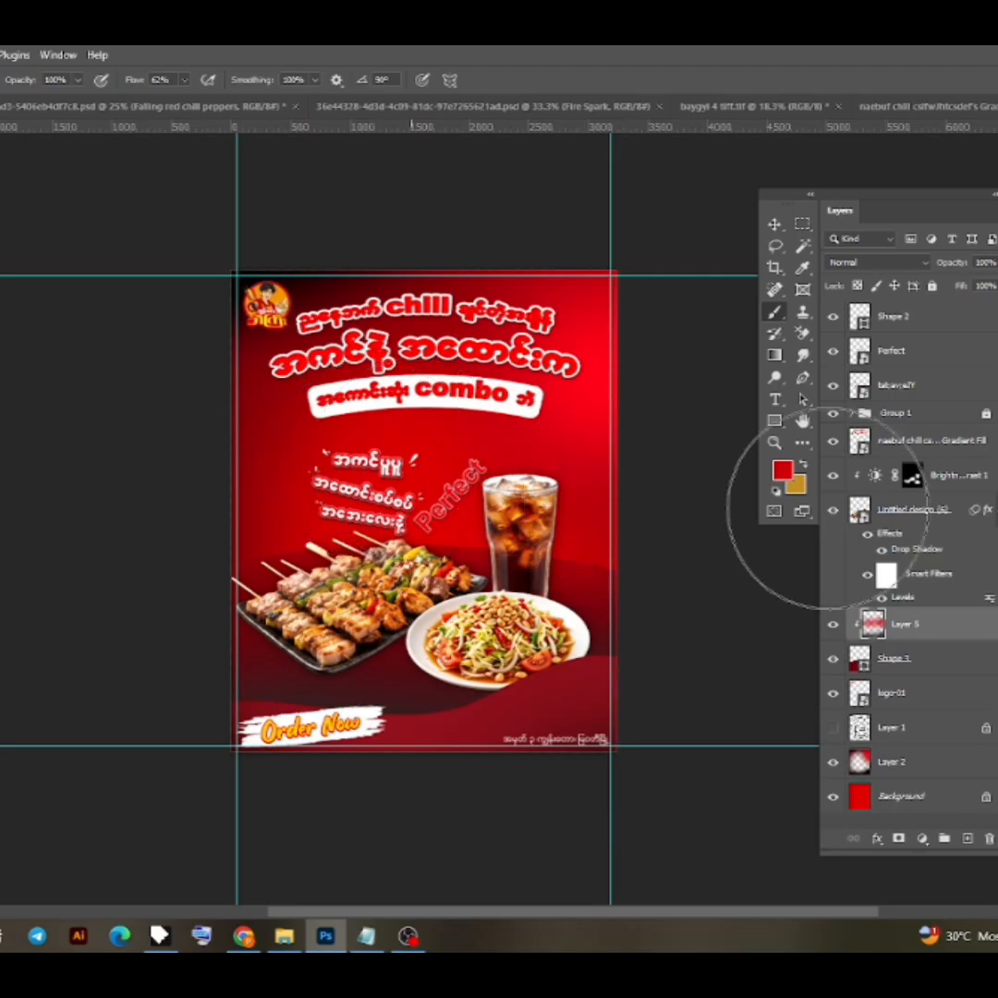
pyautogui.press('v')
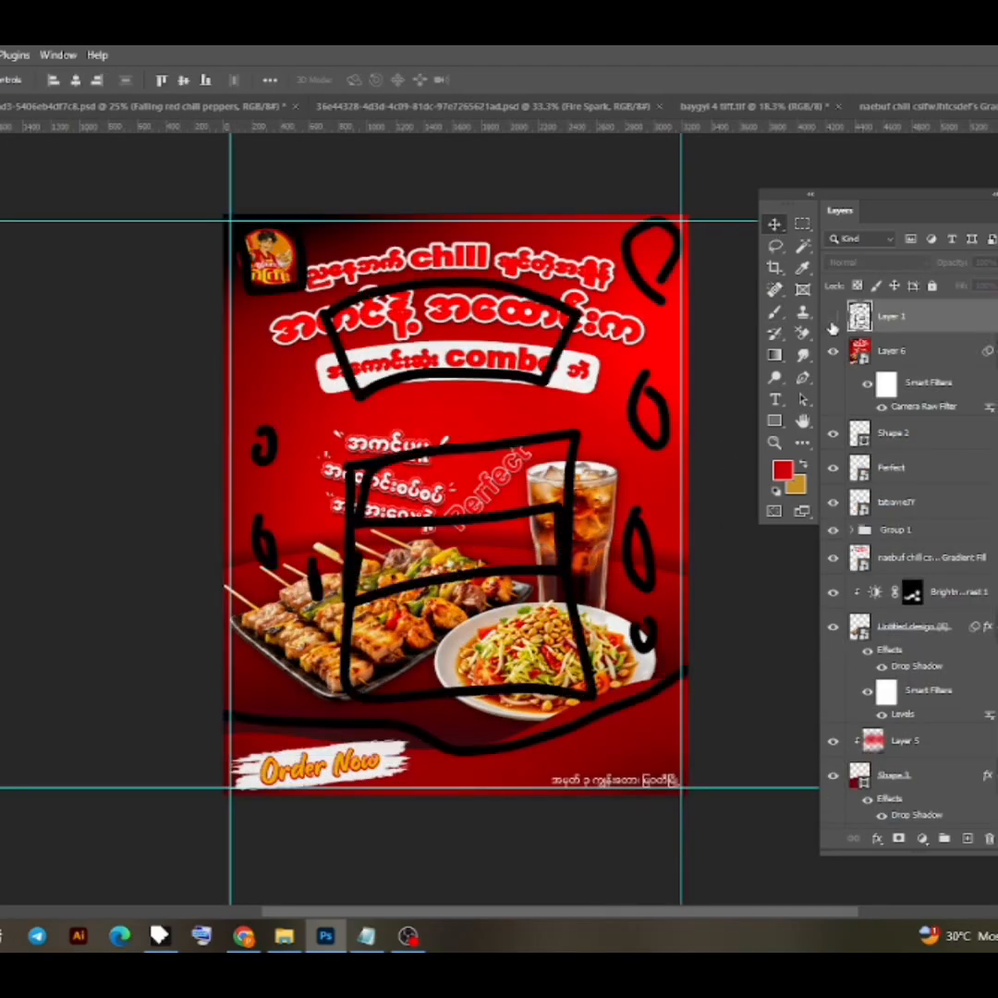
# - Hide the black layout sketch on Layer 1 and bring the falling red chili peppers from their document onto the poster
pyautogui.click(833, 317)
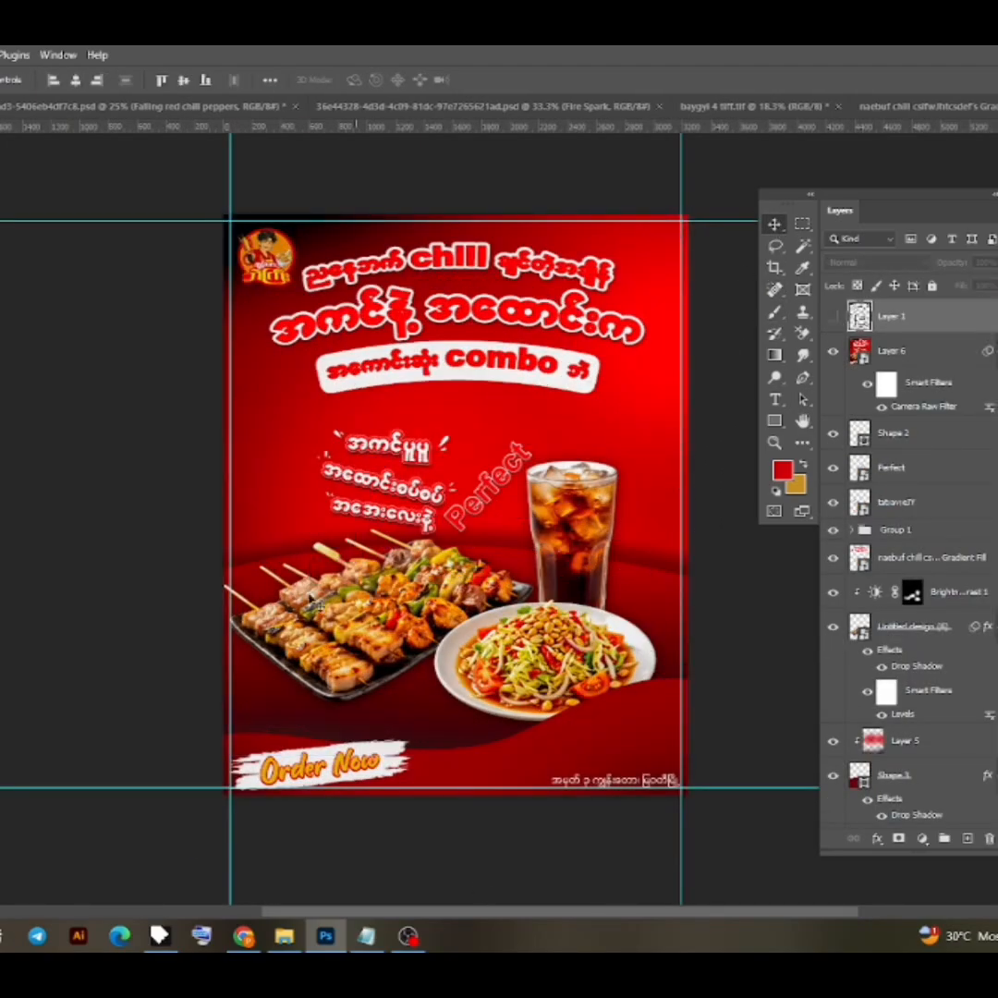
pyautogui.click(158, 110)
pyautogui.scroll(-3, 434, 488)
pyautogui.moveTo(435, 488); pyautogui.dragTo(2, 107)
# - Rotate the chili peppers layer 90°, scale it to 93.02%, position it across the whole poster and apply the transform
pyautogui.moveTo(473, 537); pyautogui.dragTo(473, 537)
pyautogui.moveTo(474, 275); pyautogui.dragTo(631, 530)
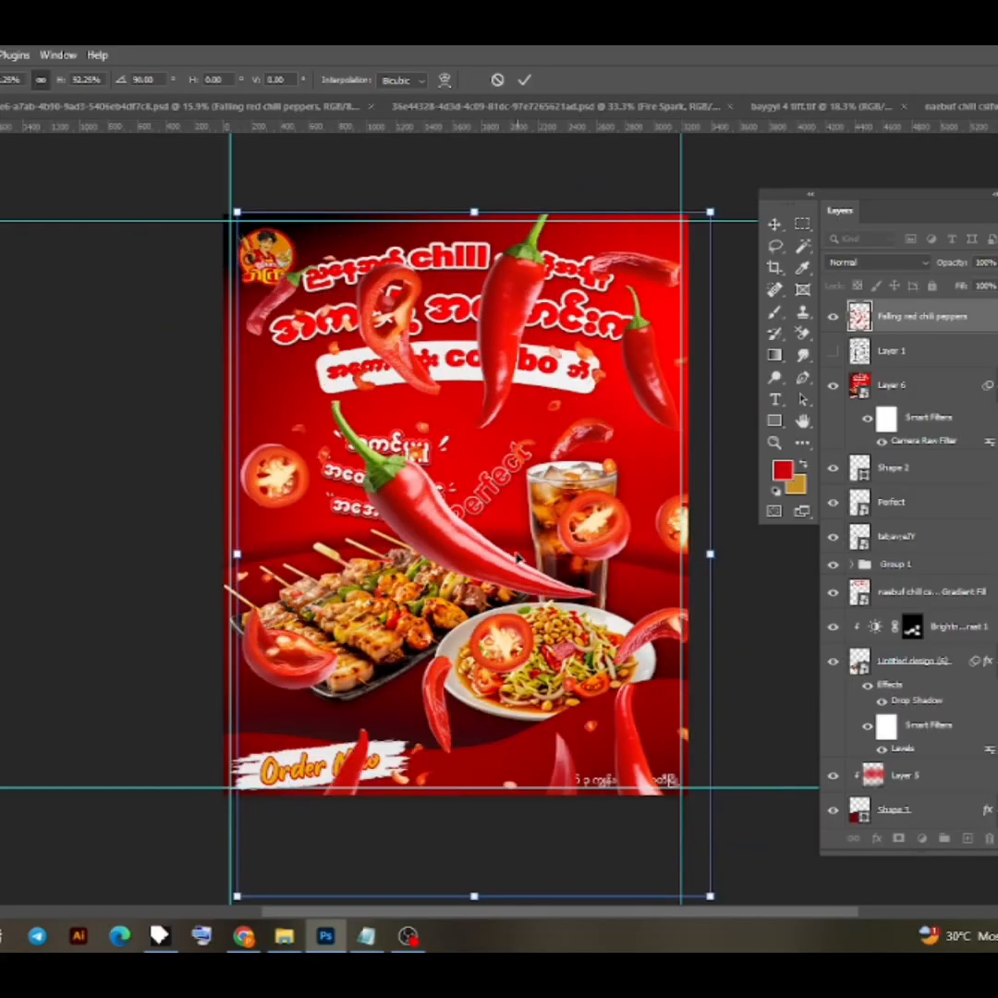
pyautogui.moveTo(487, 562); pyautogui.dragTo(460, 513)
pyautogui.moveTo(684, 504)
pyautogui.mouseDown()
pyautogui.moveTo(702, 505)
pyautogui.moveTo(688, 506)
pyautogui.mouseUp()
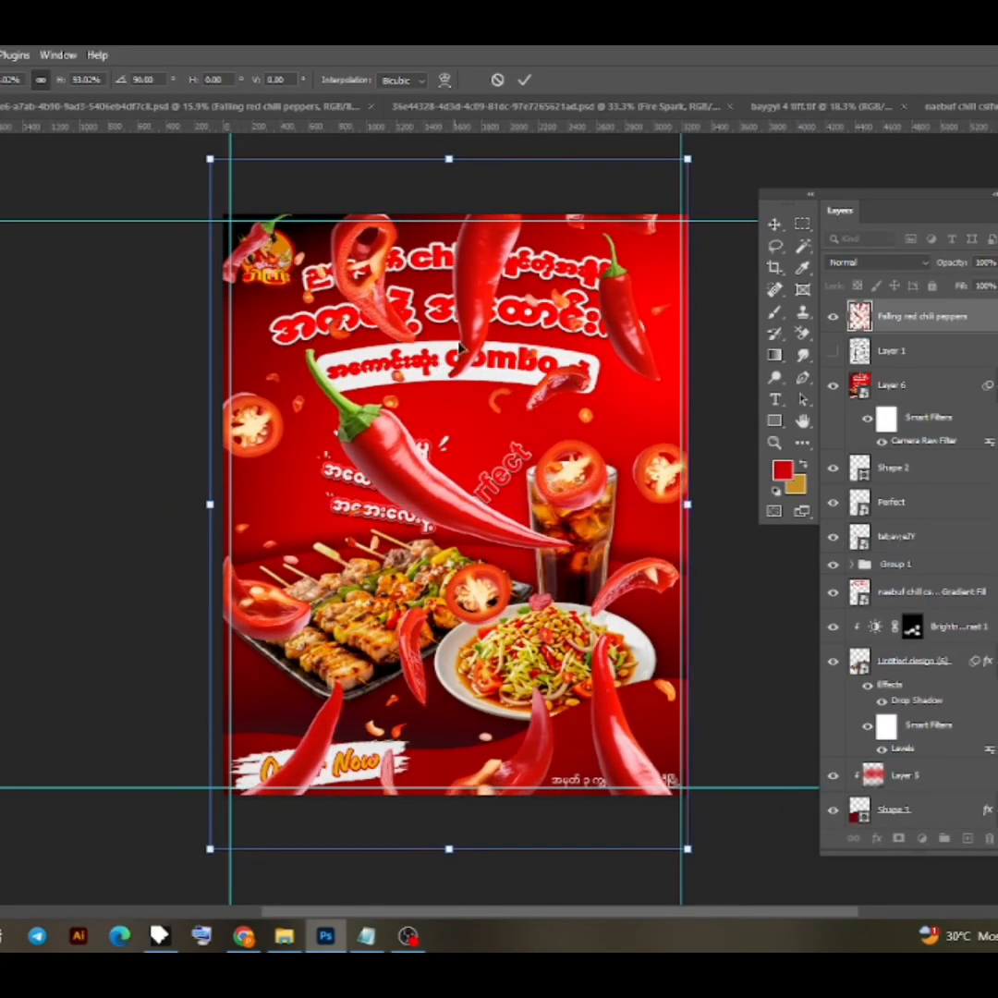
pyautogui.moveTo(462, 343)
pyautogui.mouseDown()
pyautogui.moveTo(481, 344)
pyautogui.moveTo(469, 344)
pyautogui.mouseUp()
pyautogui.press('Return')
# - Apply a Radial Blur with an amount of 10 to the falling chili peppers layer
pyautogui.click(0, 55)
pyautogui.moveTo(102, 268)
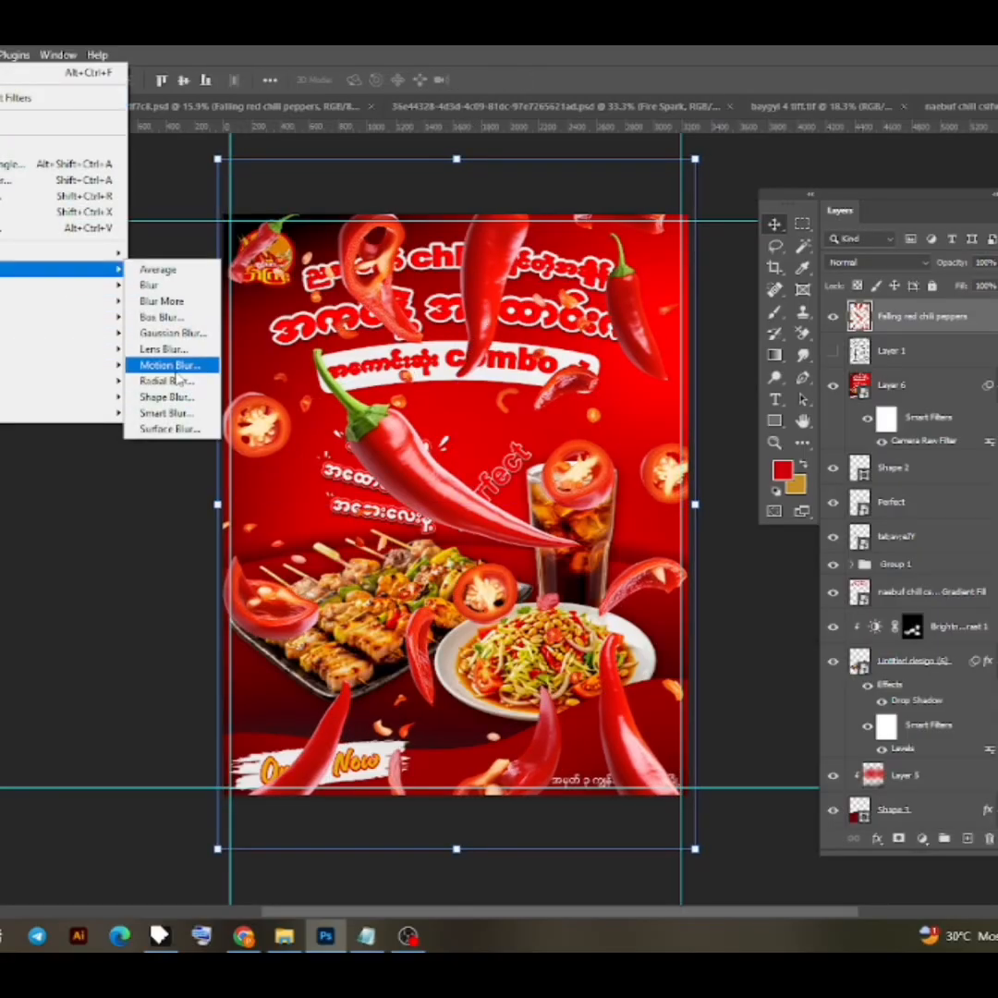
pyautogui.click(167, 380)
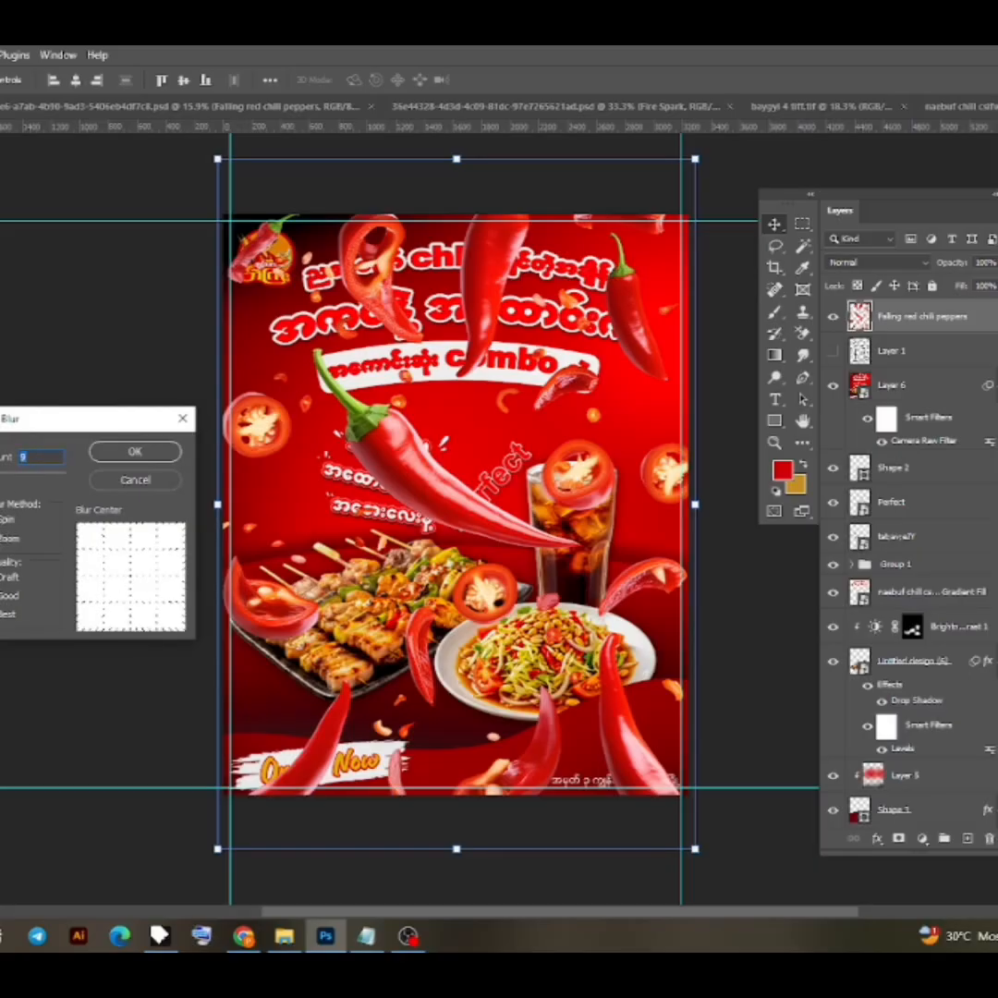
pyautogui.click(122, 452)
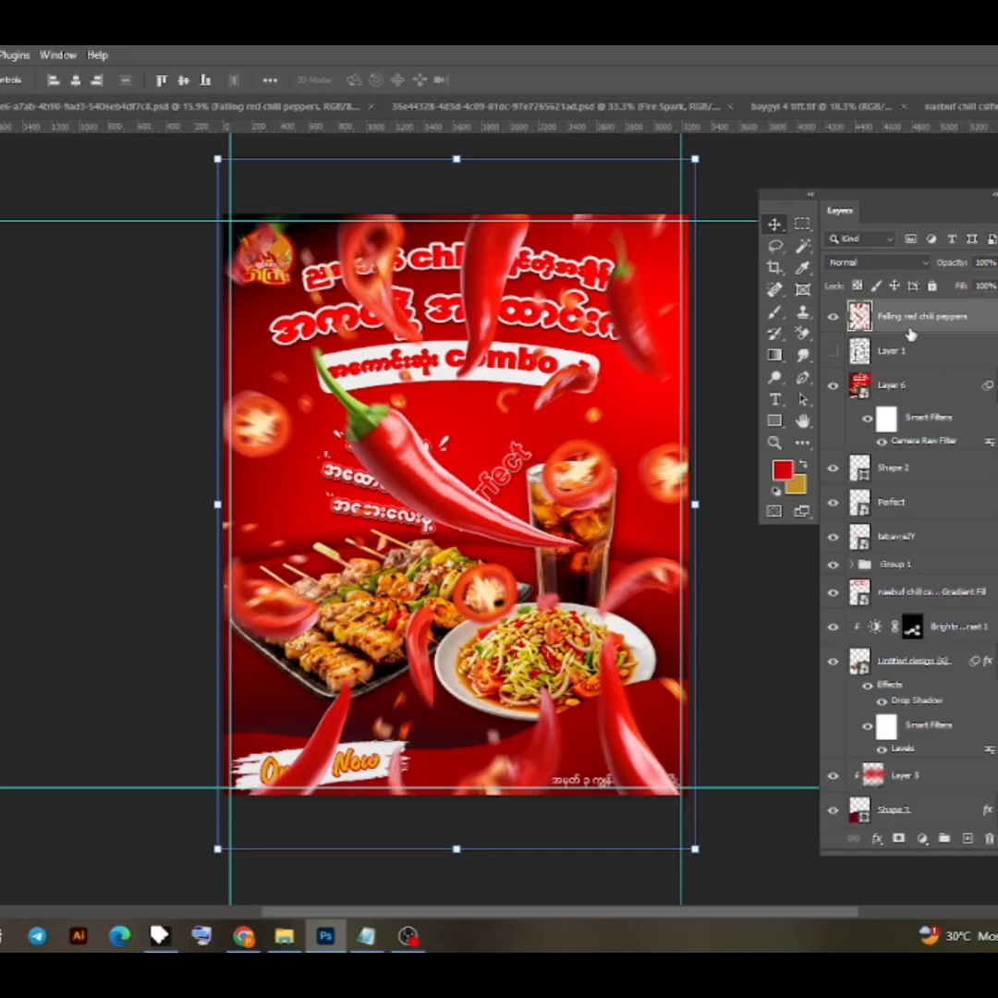
# - Lower the chili peppers layer's opacity to 68%, add a layer mask and brush away the peppers covering the poster text and food
pyautogui.moveTo(949, 267); pyautogui.dragTo(945, 267)
pyautogui.scroll(2, 395, 429)
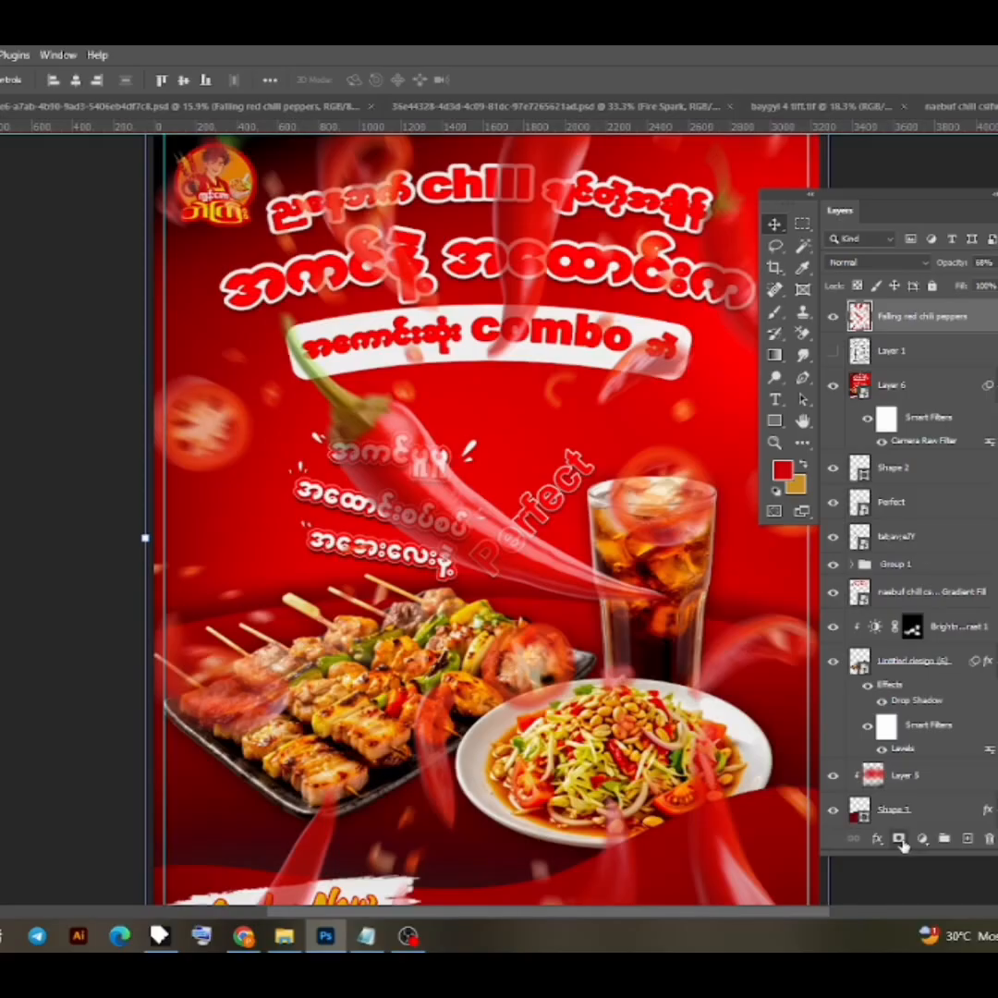
pyautogui.click(899, 838)
pyautogui.press('b')
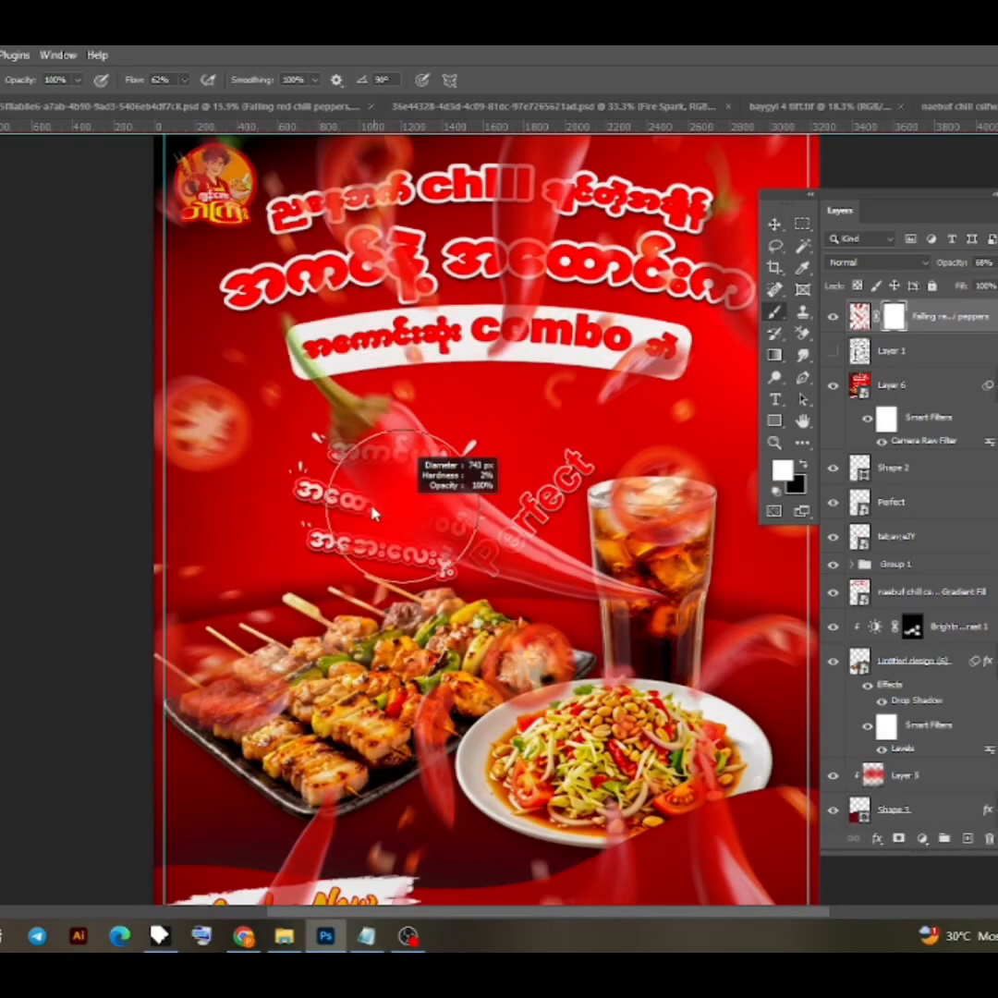
pyautogui.moveTo(372, 507); pyautogui.dragTo(356, 508)
pyautogui.moveTo(366, 419); pyautogui.dragTo(345, 618)
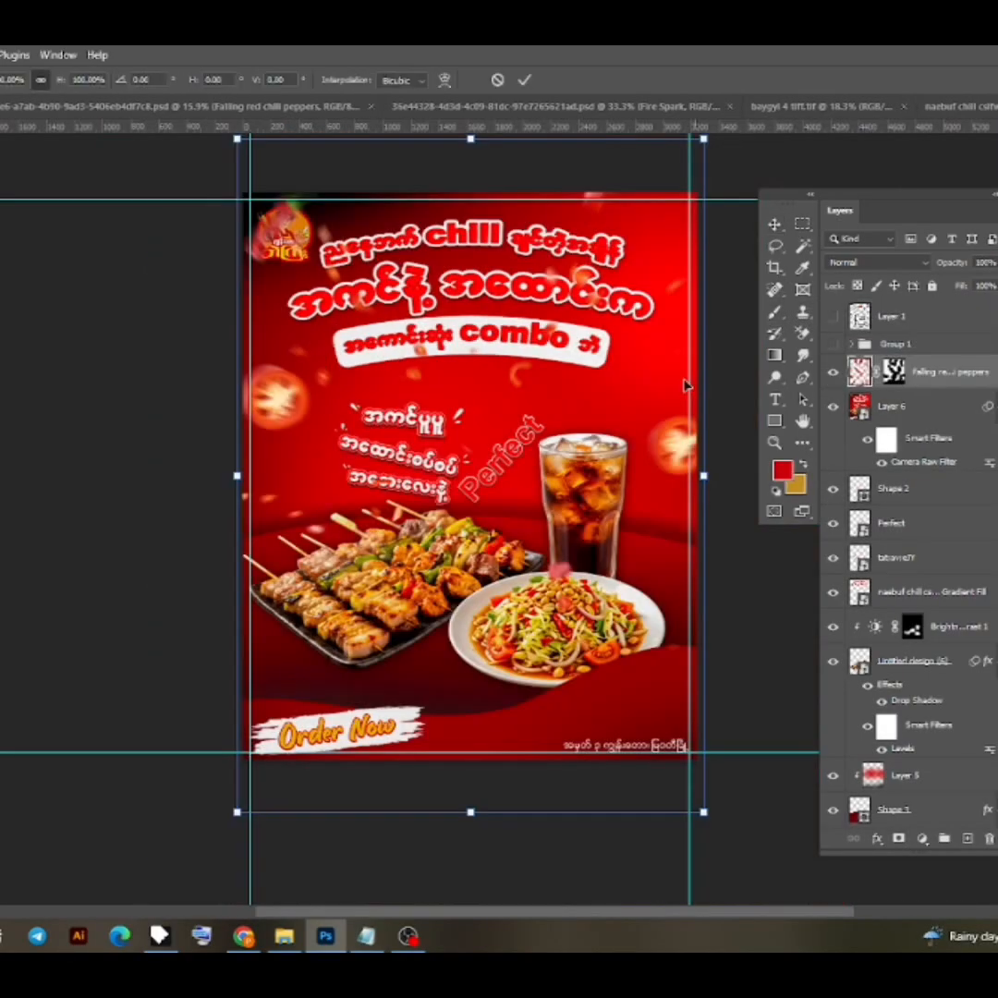
# - Flip the masked chili peppers layer horizontally and apply the transform
pyautogui.rightClick(515, 411)
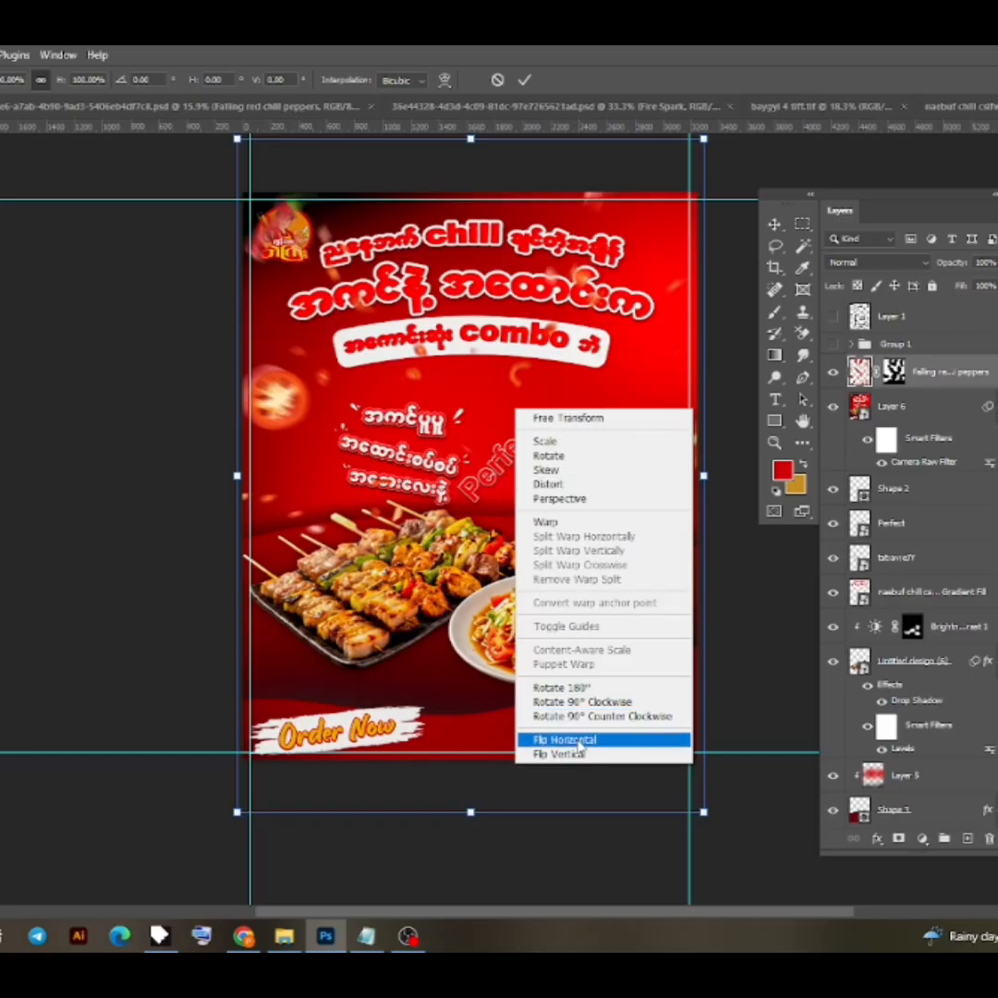
pyautogui.click(578, 740)
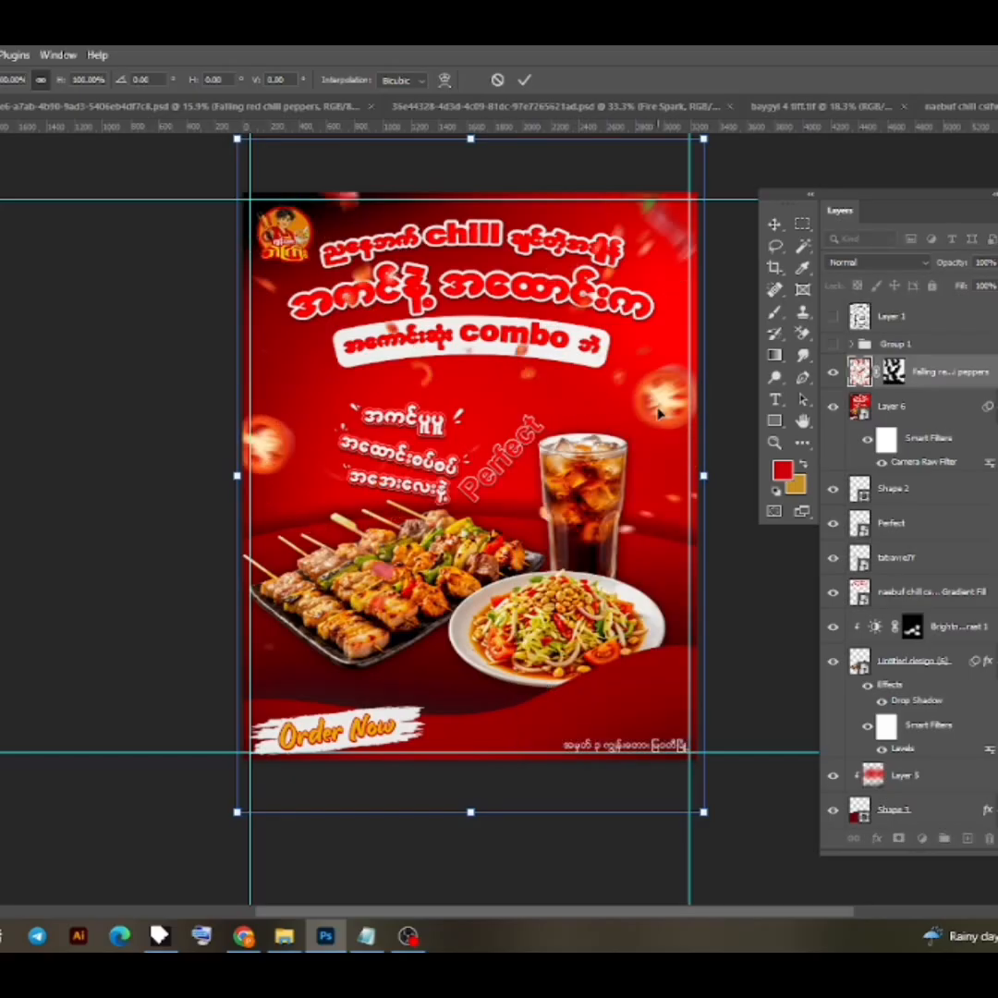
pyautogui.click(526, 83)
pyautogui.click(169, 407)
# - Stamp all visible layers into a new merged layer and move it to the top of the layer stack
pyautogui.scroll(-1, 333, 434)
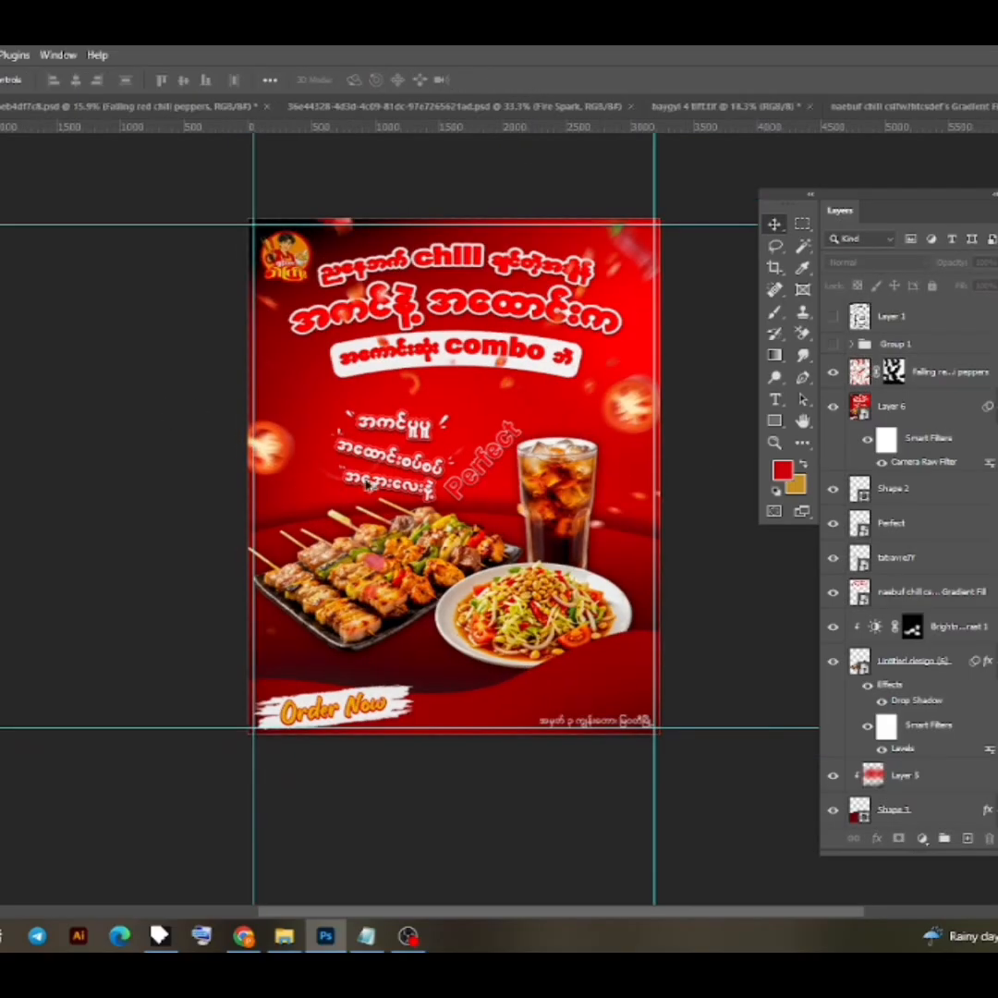
pyautogui.scroll(3, 473, 434)
pyautogui.scroll(-2, 471, 425)
pyautogui.scroll(2, 462, 445)
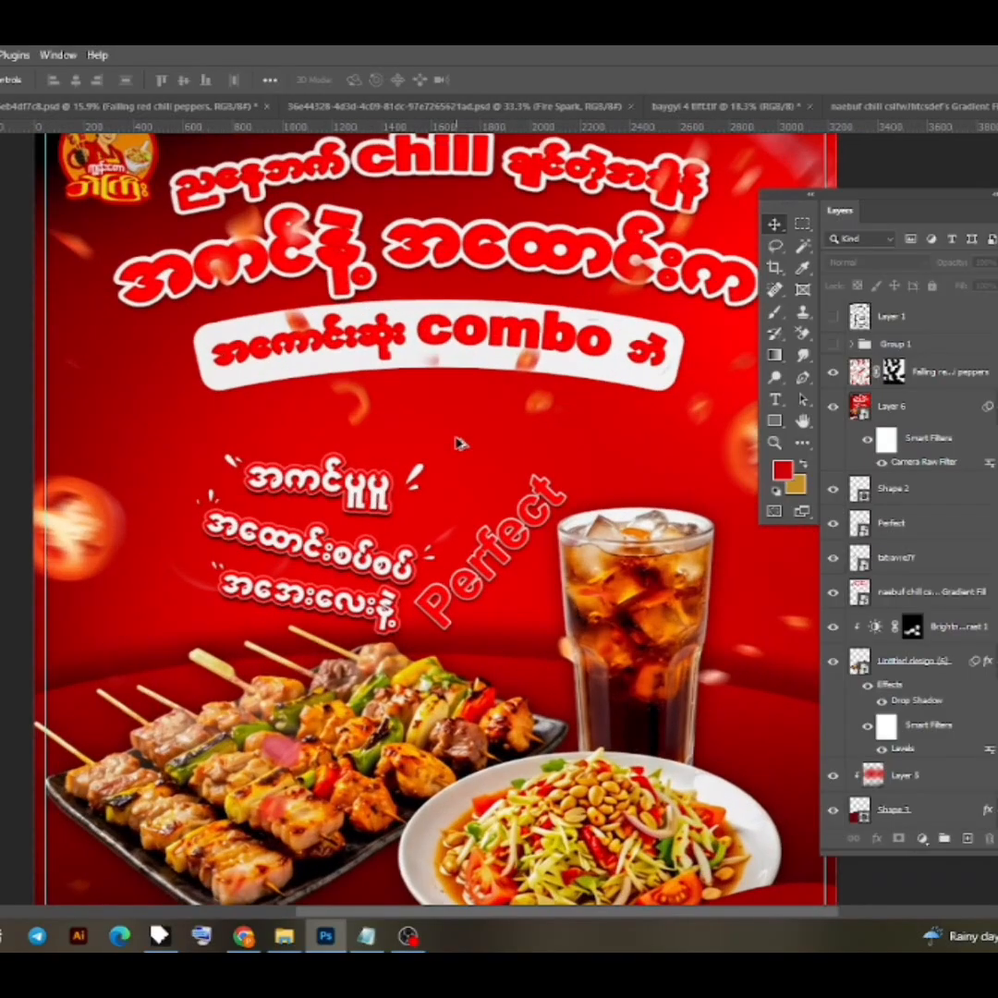
pyautogui.scroll(-3, 458, 446)
pyautogui.scroll(2, 504, 465)
pyautogui.hotkey('ctrl', 'alt', 'shift', 'e')
pyautogui.moveTo(935, 373); pyautogui.dragTo(936, 302)
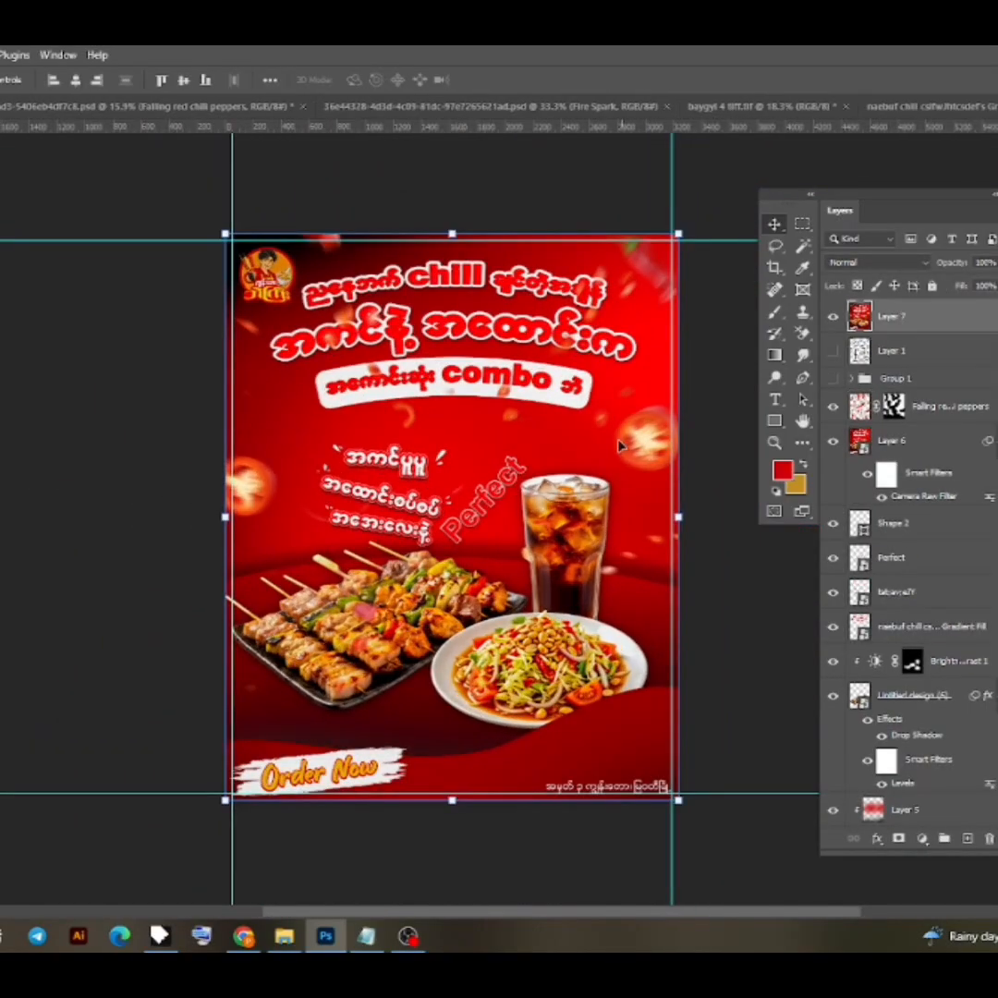
# - Apply a Gaussian Blur to the merged poster copy on Layer 7
pyautogui.hotkey('alt', 't')
pyautogui.moveTo(56, 268)
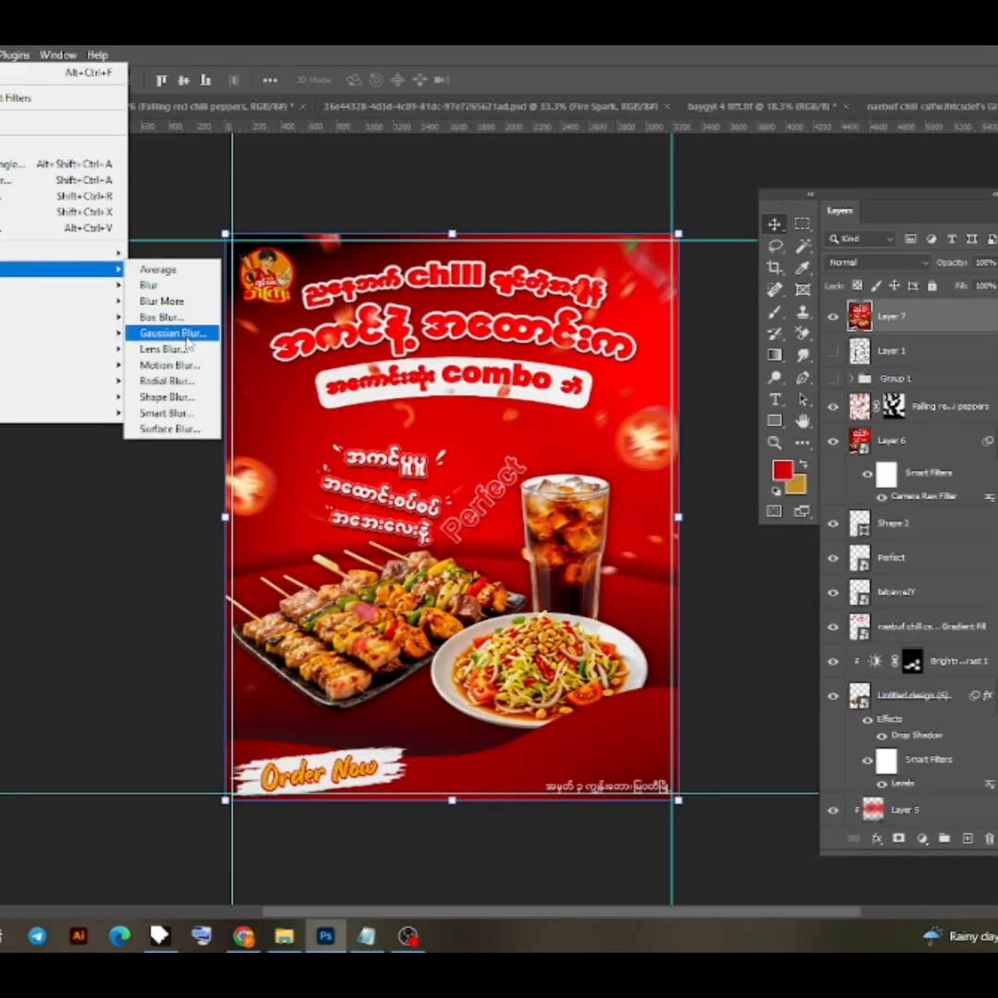
pyautogui.click(176, 331)
pyautogui.press('Return')
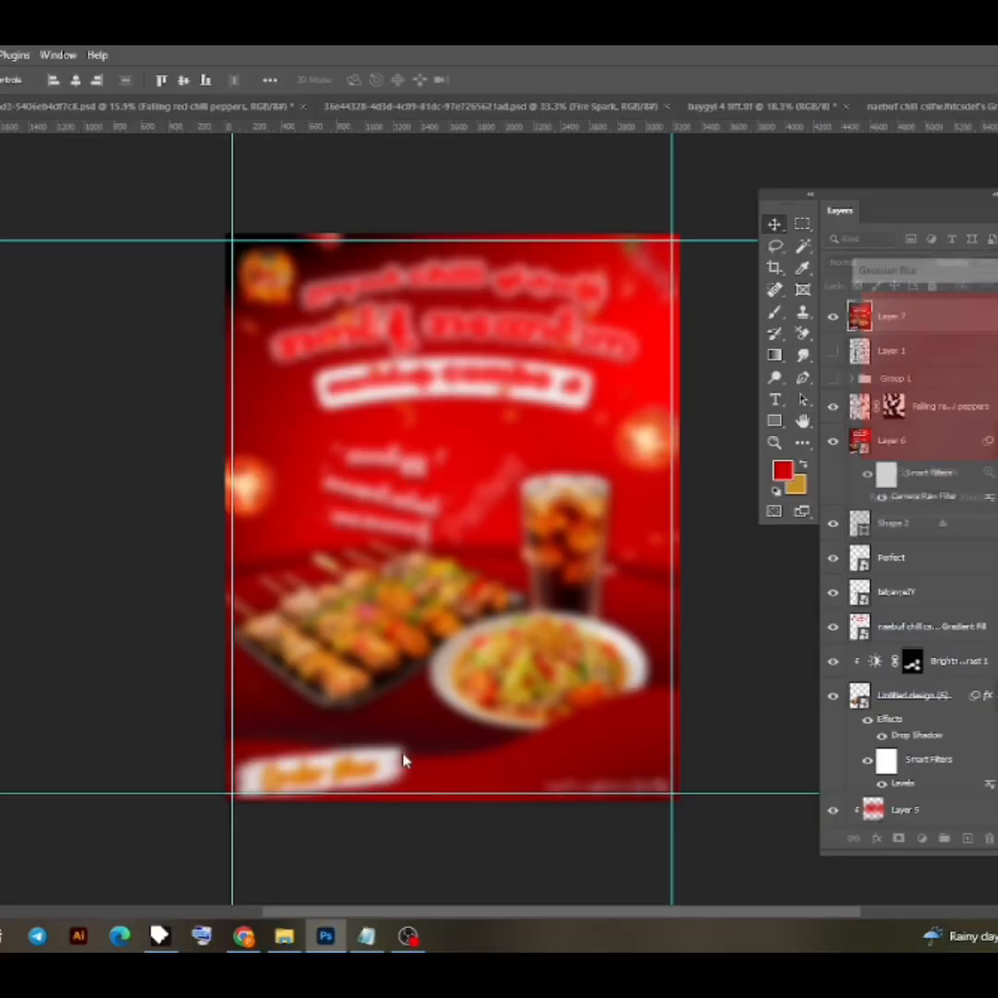
# - Place the sharp poster image baygyi 5 from New folder in the media design folder and scale it to 15.28%, centred on the canvas
pyautogui.click(289, 940)
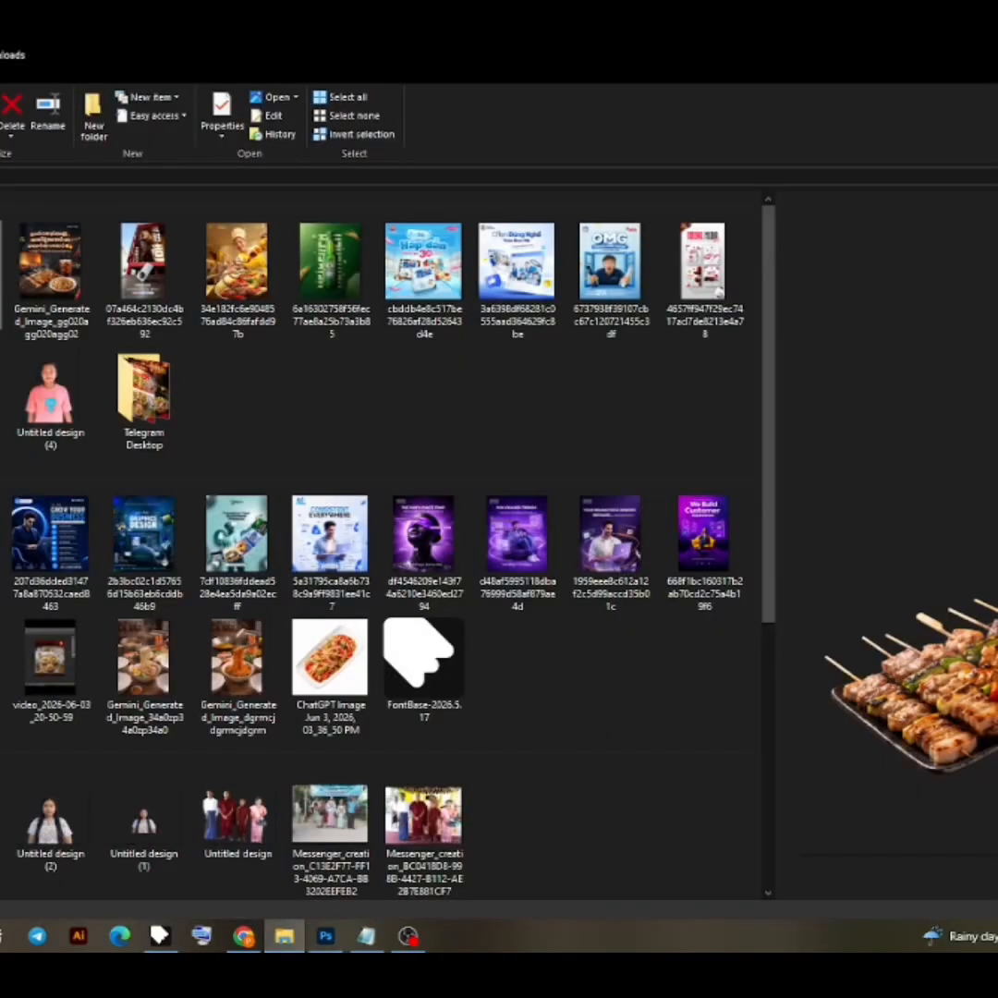
pyautogui.hotkey('alt', 'Left')
pyautogui.hotkey('alt', 'Left')
pyautogui.doubleClick(127, 359)
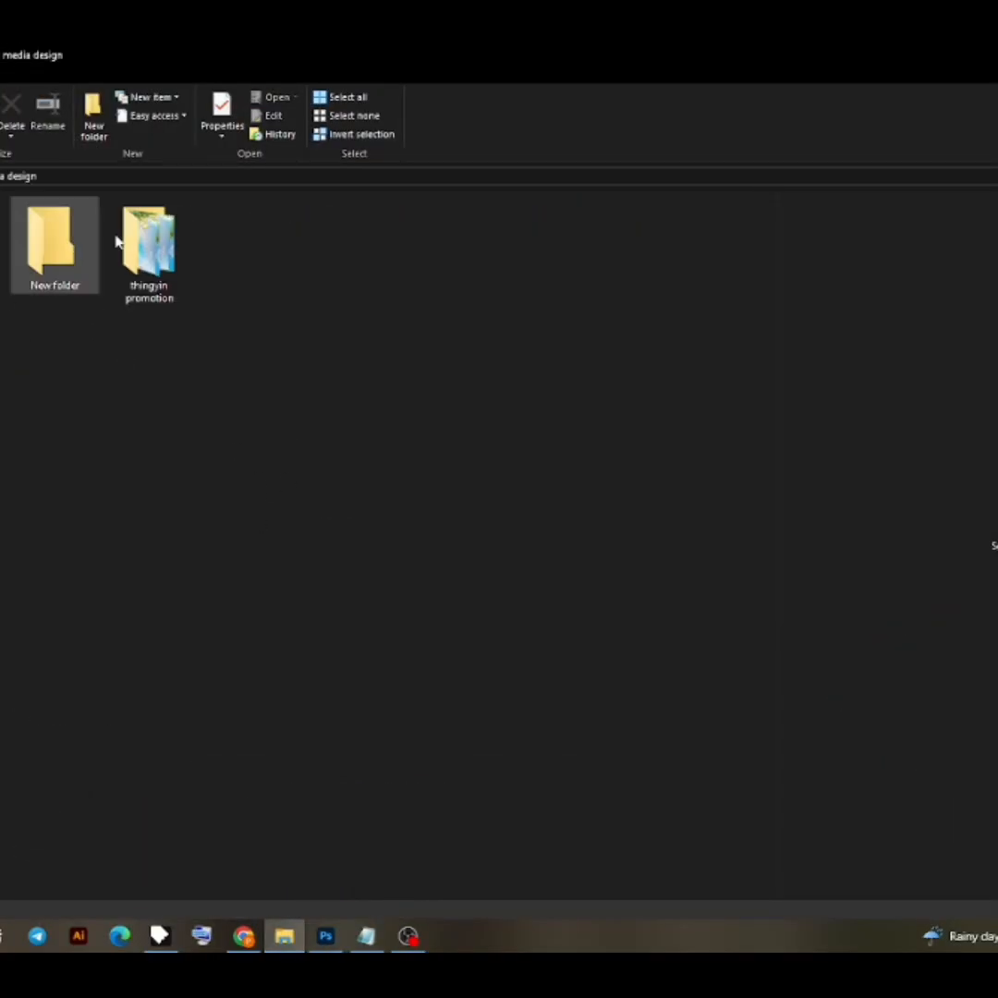
pyautogui.doubleClick(82, 266)
pyautogui.moveTo(56, 434); pyautogui.dragTo(380, 533)
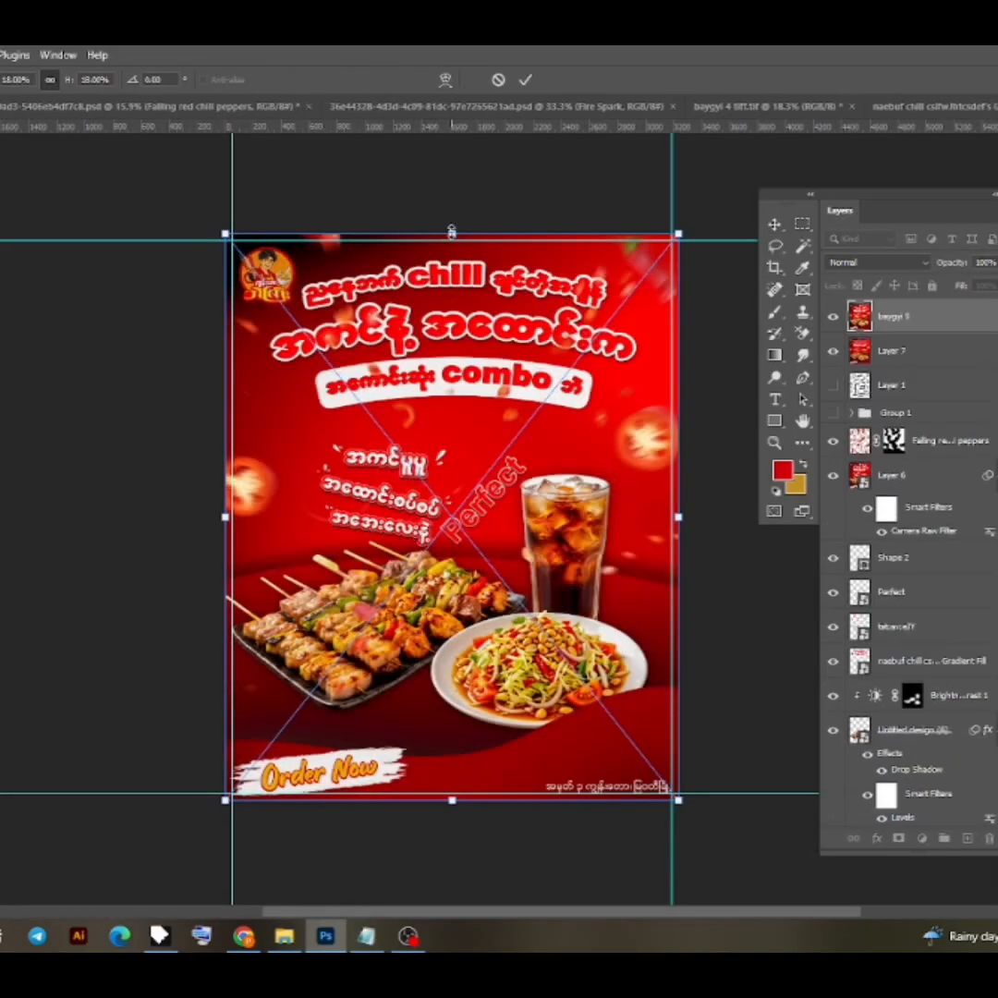
pyautogui.moveTo(451, 233); pyautogui.dragTo(451, 277)
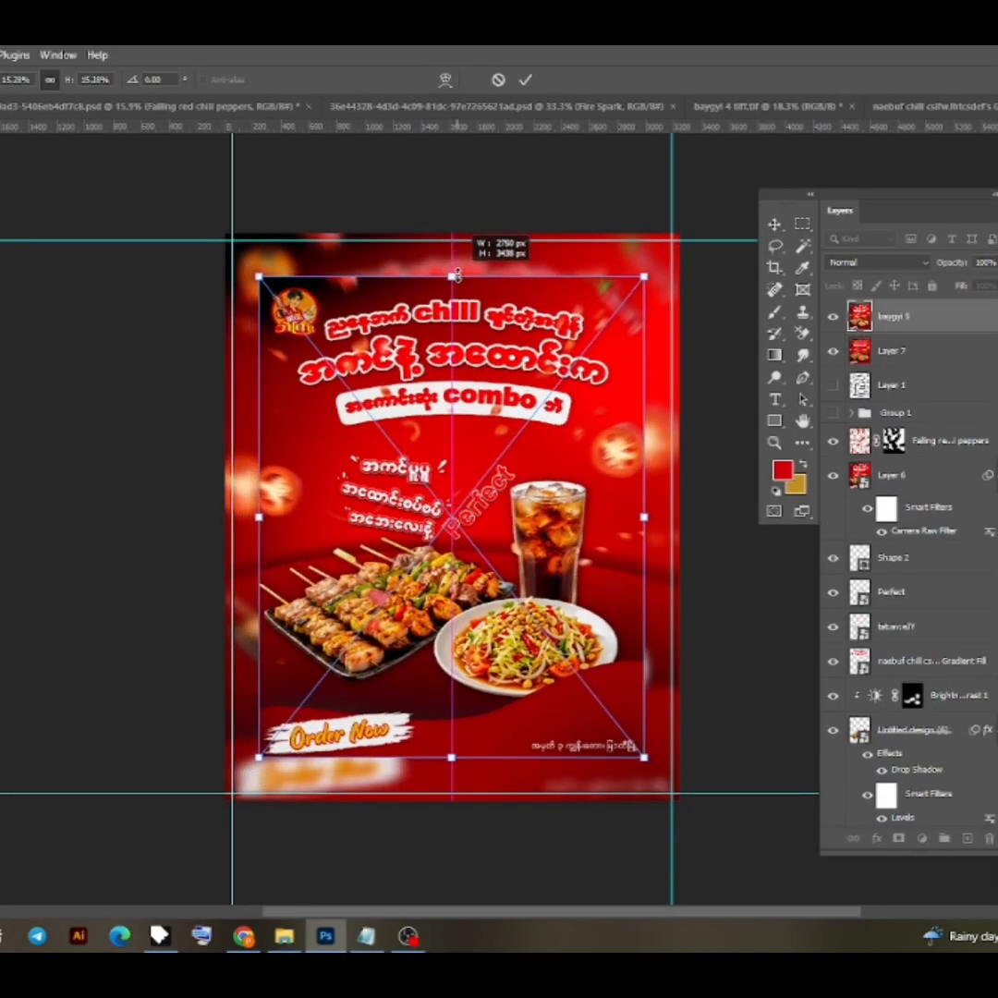
pyautogui.press('Return')
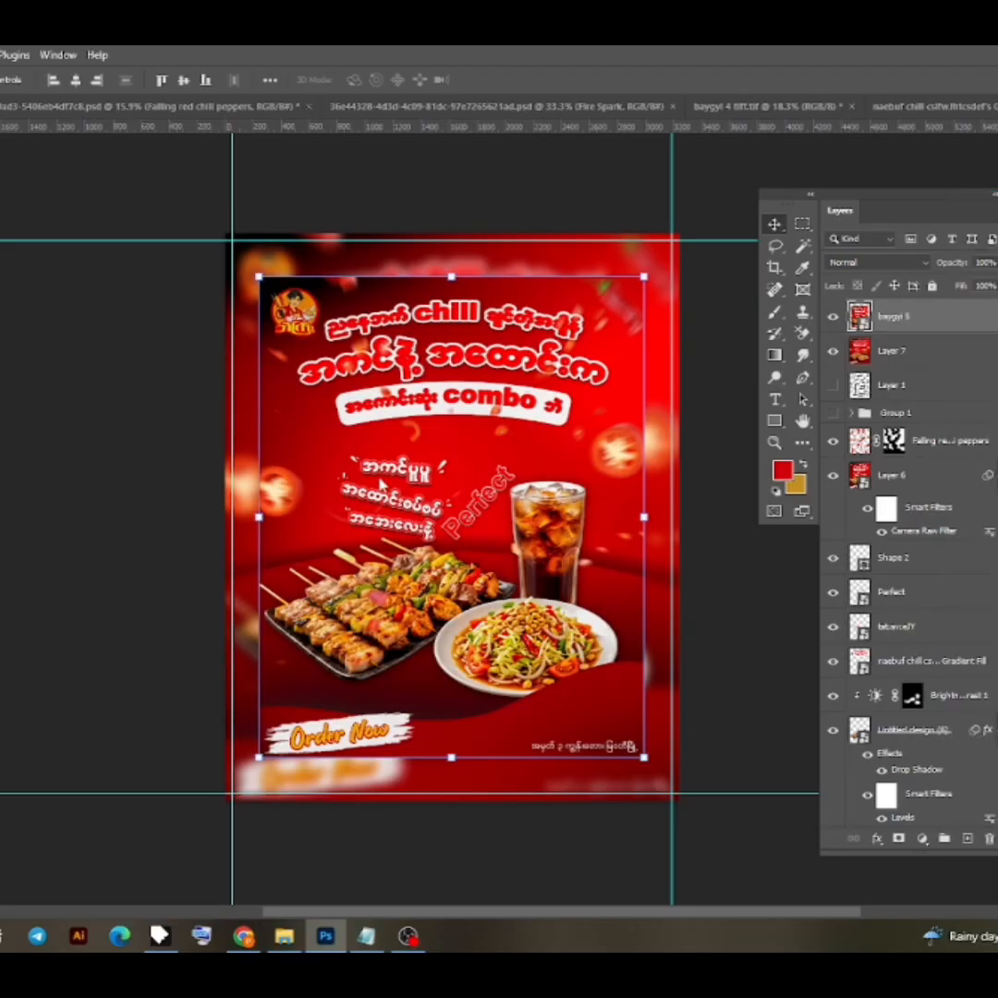
# - Give the placed poster image a thin white outside stroke and a stronger drop shadow with minimum distance and a slight spread
pyautogui.doubleClick(952, 317)
pyautogui.click(737, 361)
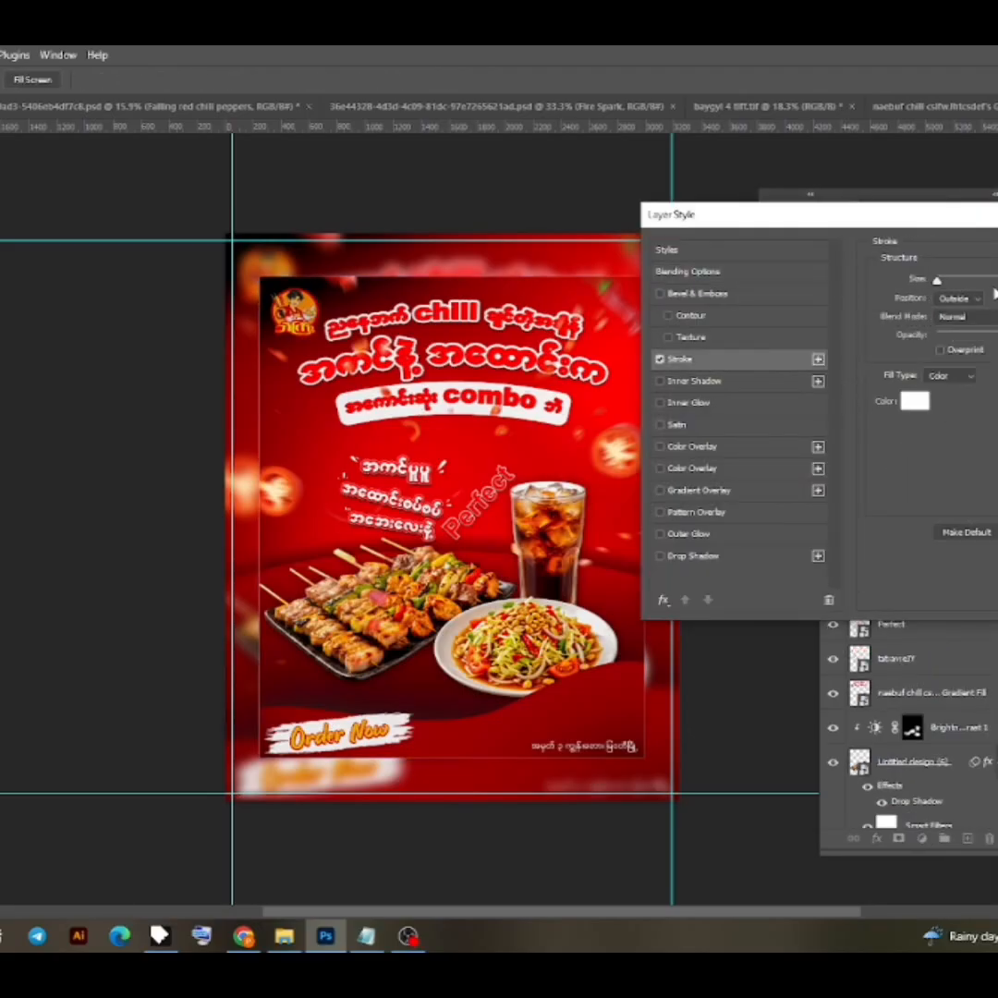
pyautogui.click(698, 555)
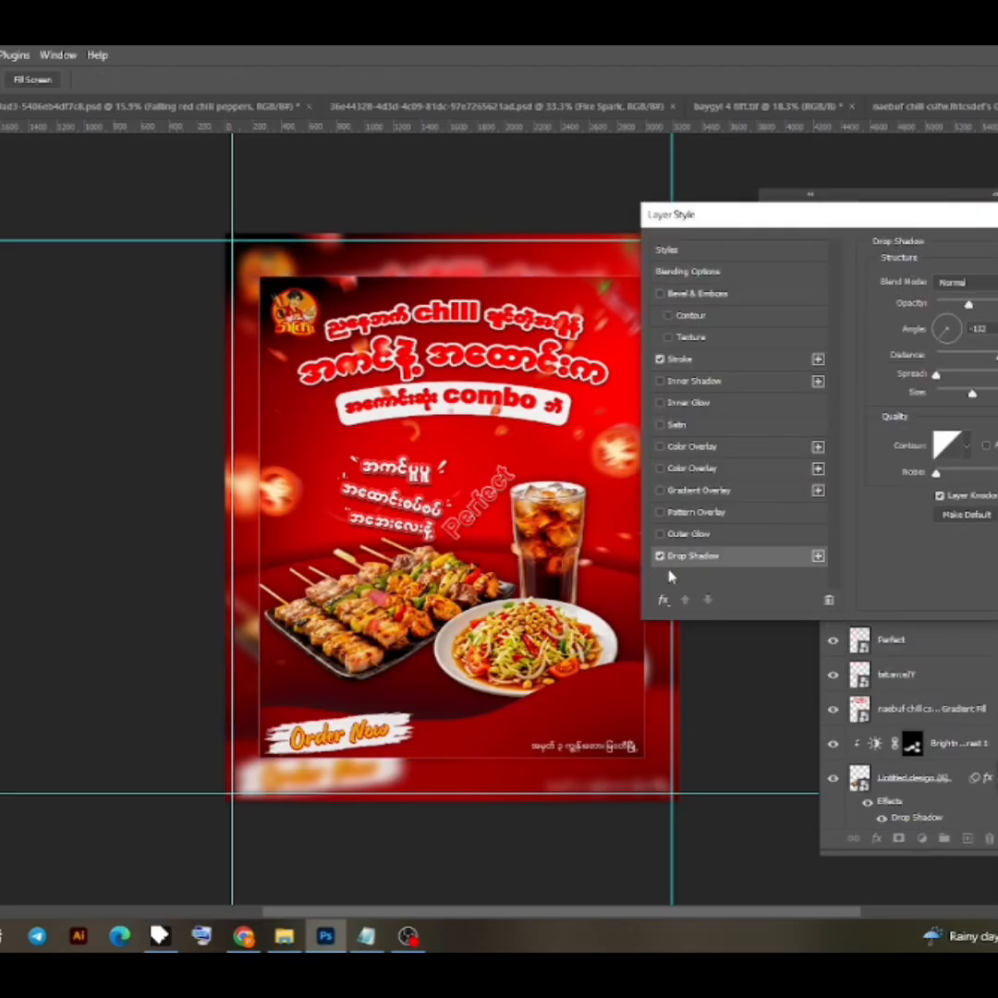
pyautogui.moveTo(970, 306); pyautogui.dragTo(878, 354)
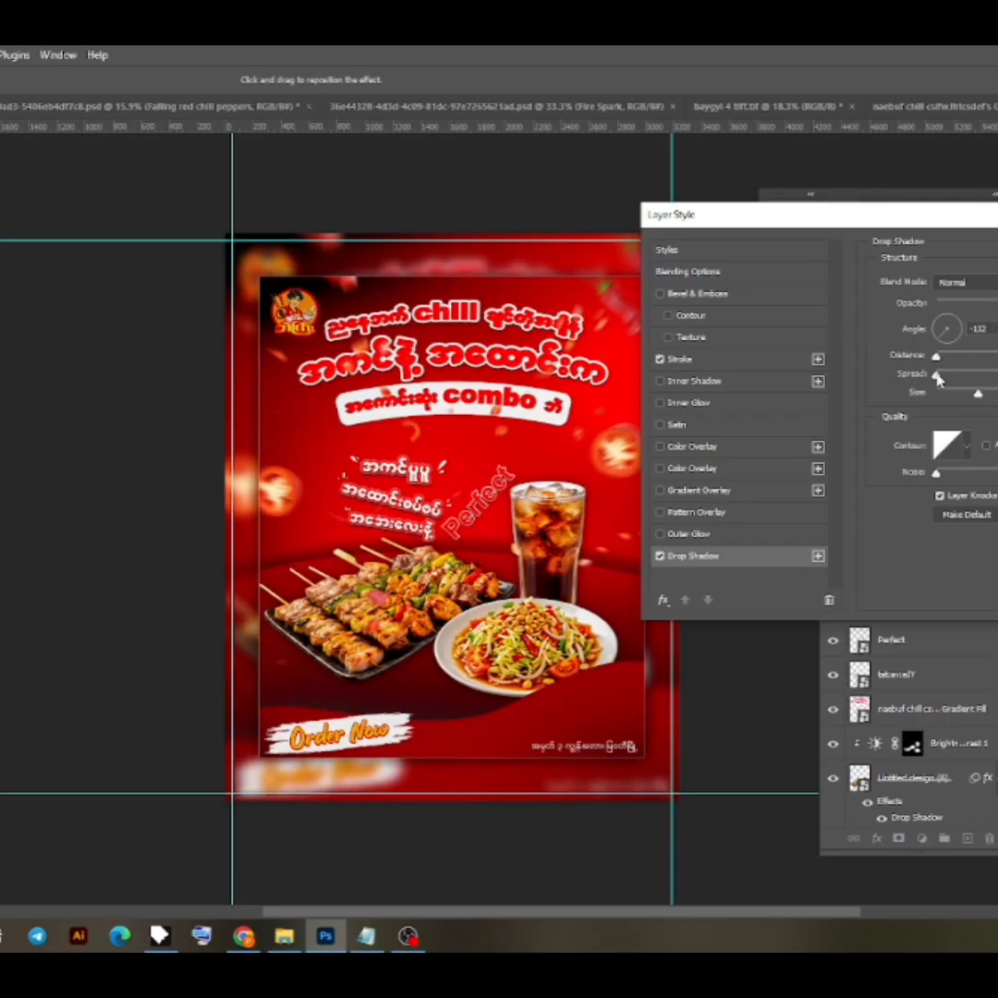
pyautogui.moveTo(938, 379); pyautogui.dragTo(954, 381)
pyautogui.press('Return')
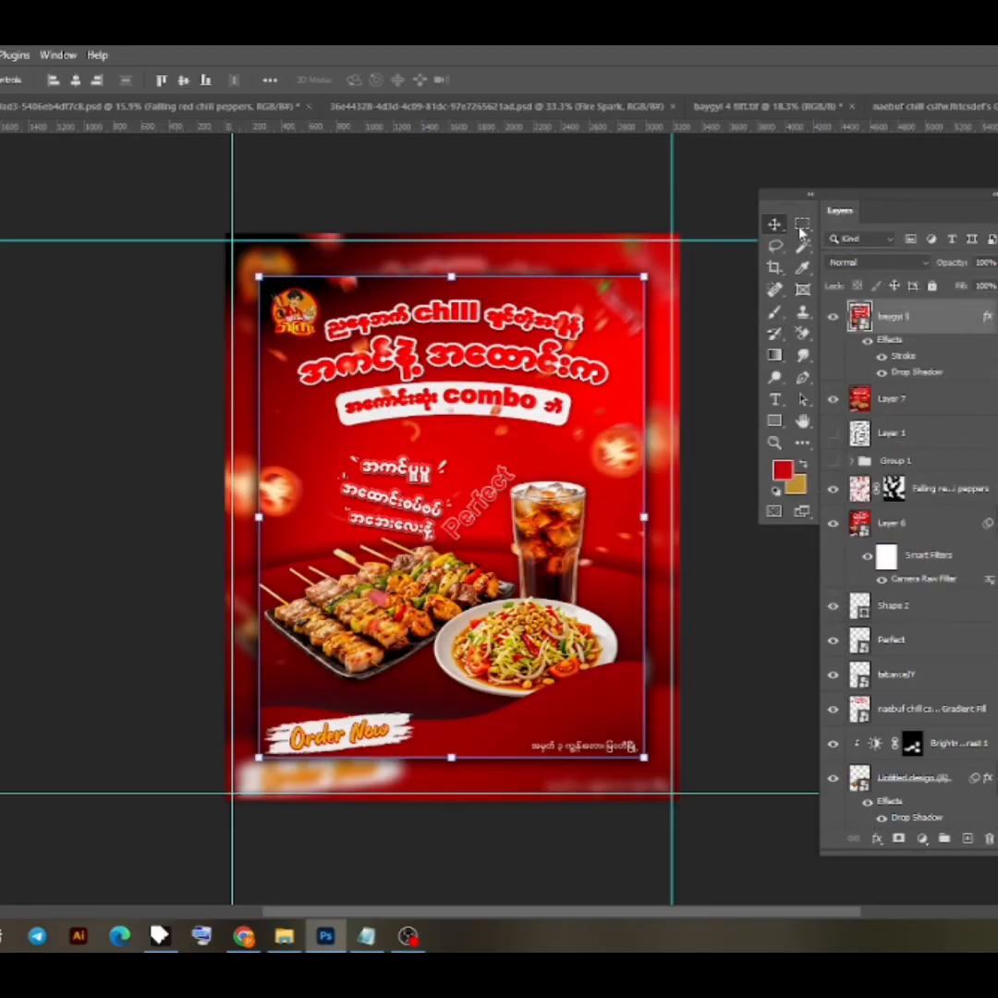
# - Blur Layer 7 behind the framed poster again with a Gaussian Blur radius of 81.2 pixels
pyautogui.click(916, 403)
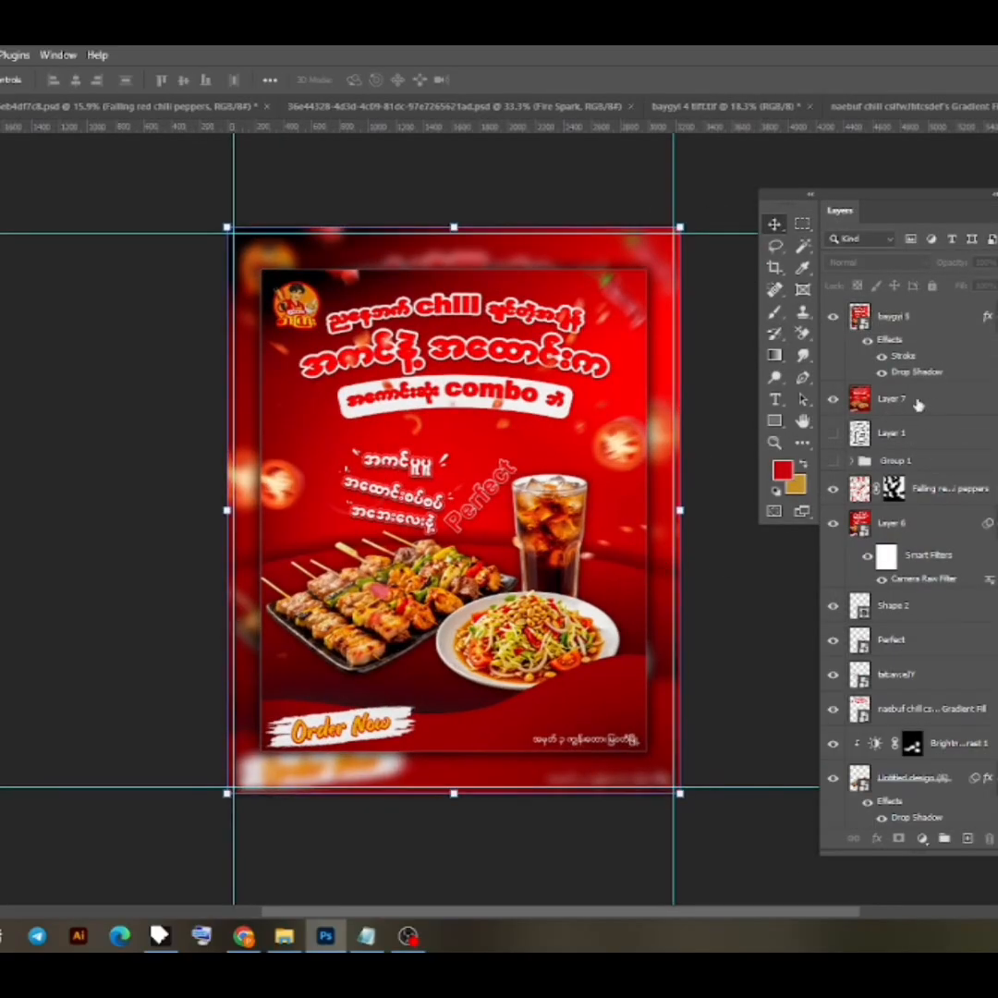
pyautogui.click(0, 56)
pyautogui.moveTo(56, 269)
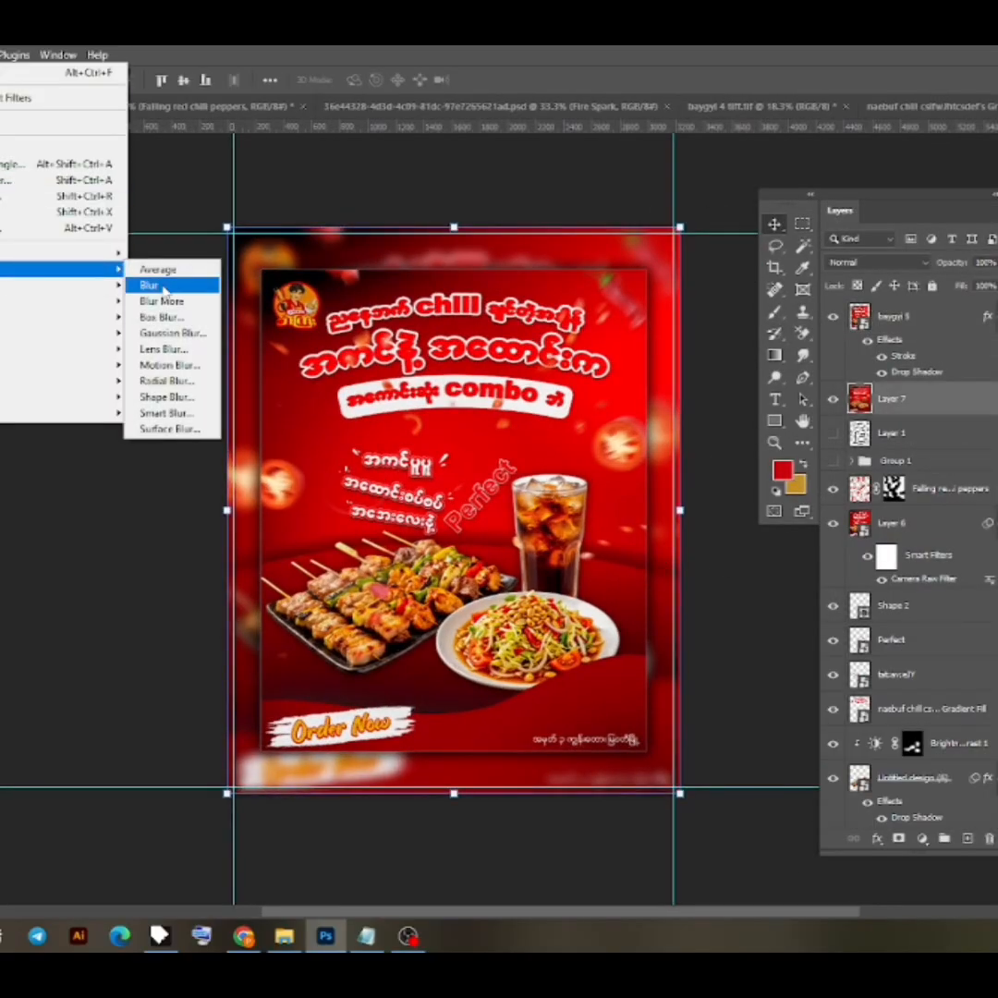
pyautogui.click(171, 332)
pyautogui.moveTo(960, 530); pyautogui.dragTo(963, 531)
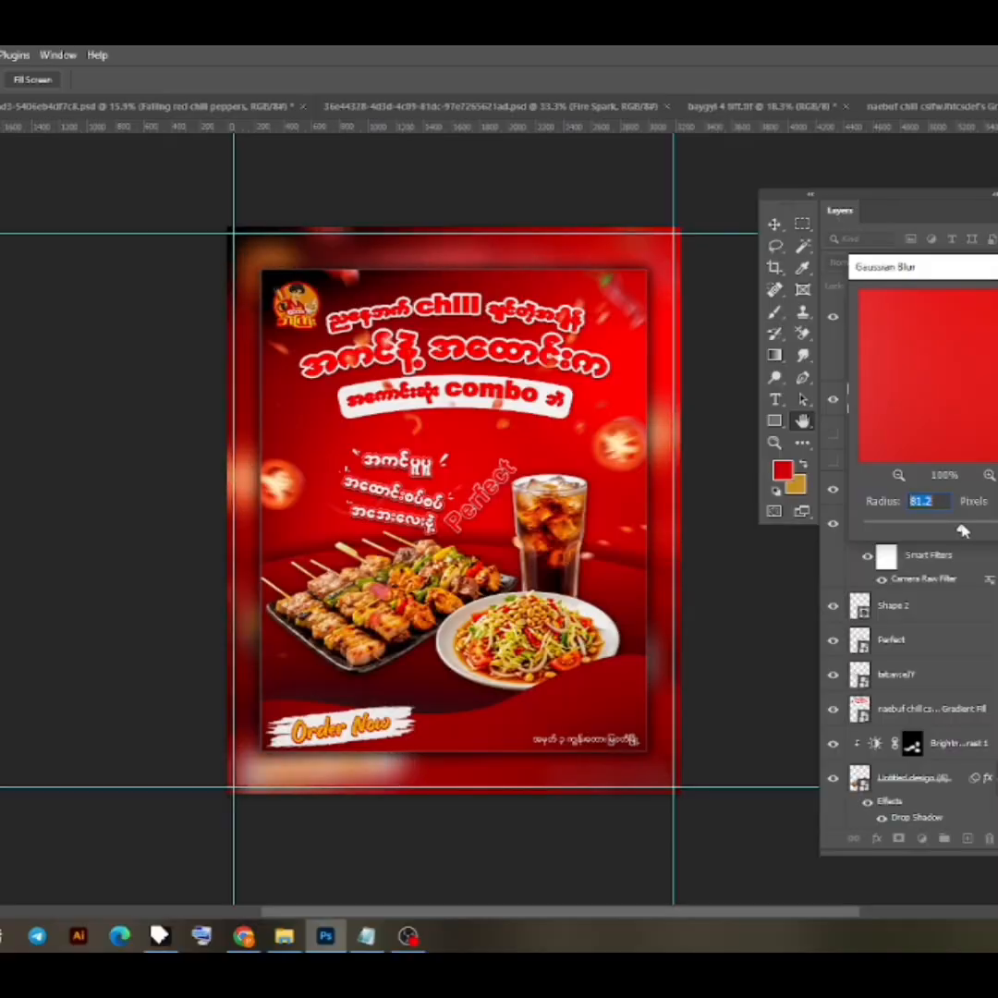
pyautogui.press('Return')
pyautogui.click(577, 186)
# - Export the framed poster as a JPG with Good quality at 100% scale and save it
pyautogui.scroll(1, 390, 638)
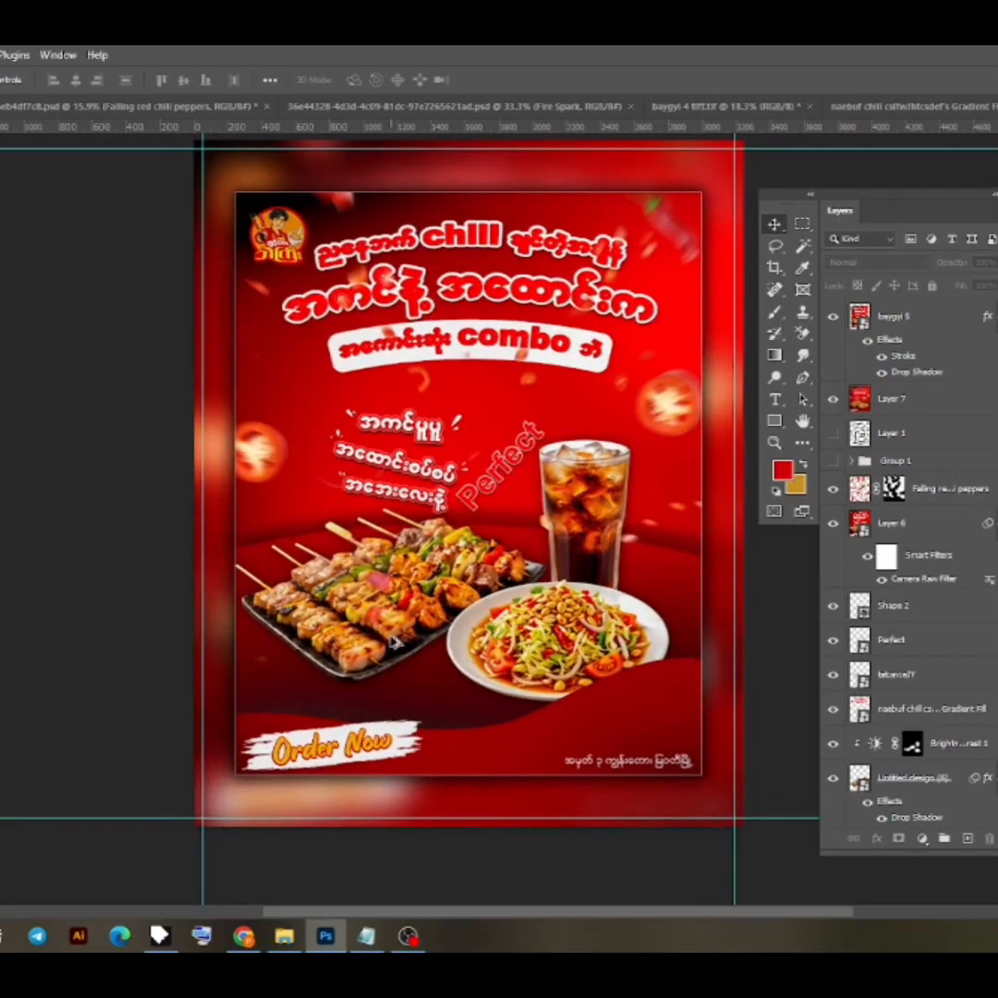
pyautogui.scroll(-1, 397, 642)
pyautogui.moveTo(455, 586); pyautogui.dragTo(445, 619)
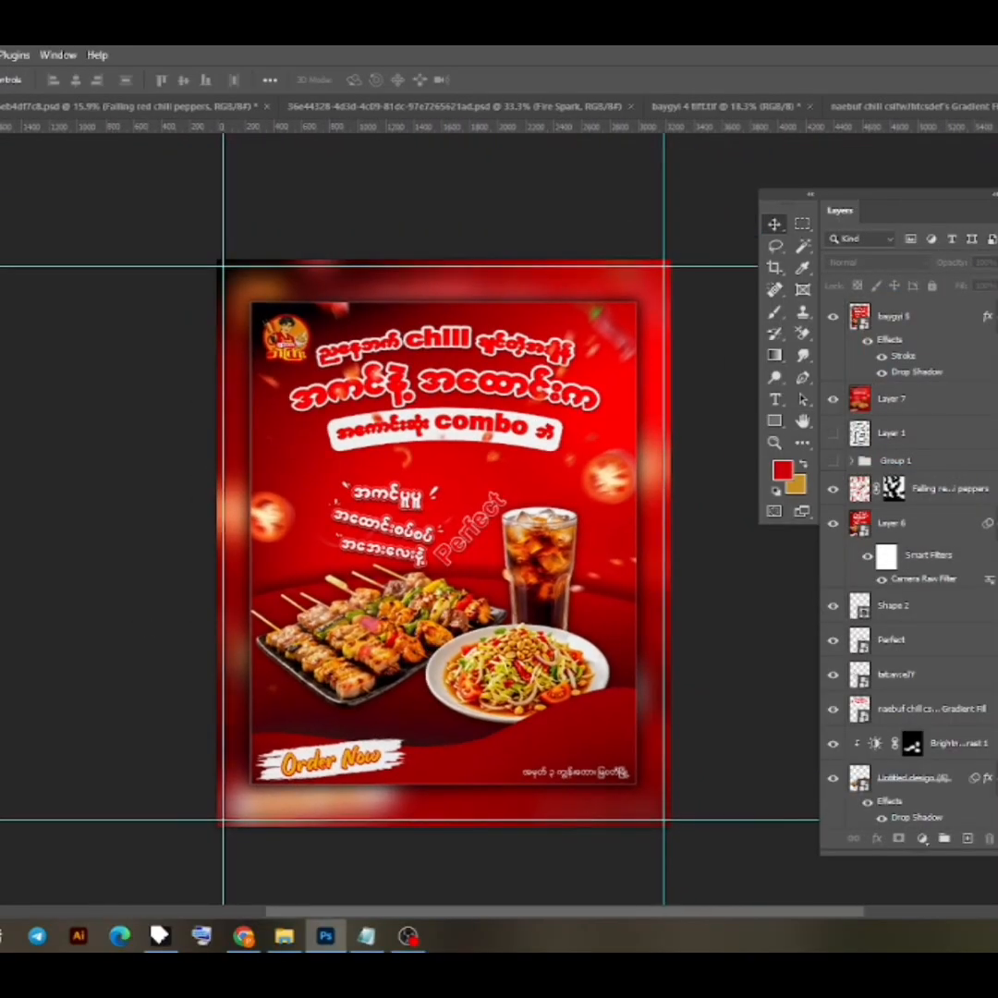
pyautogui.click(19, 331)
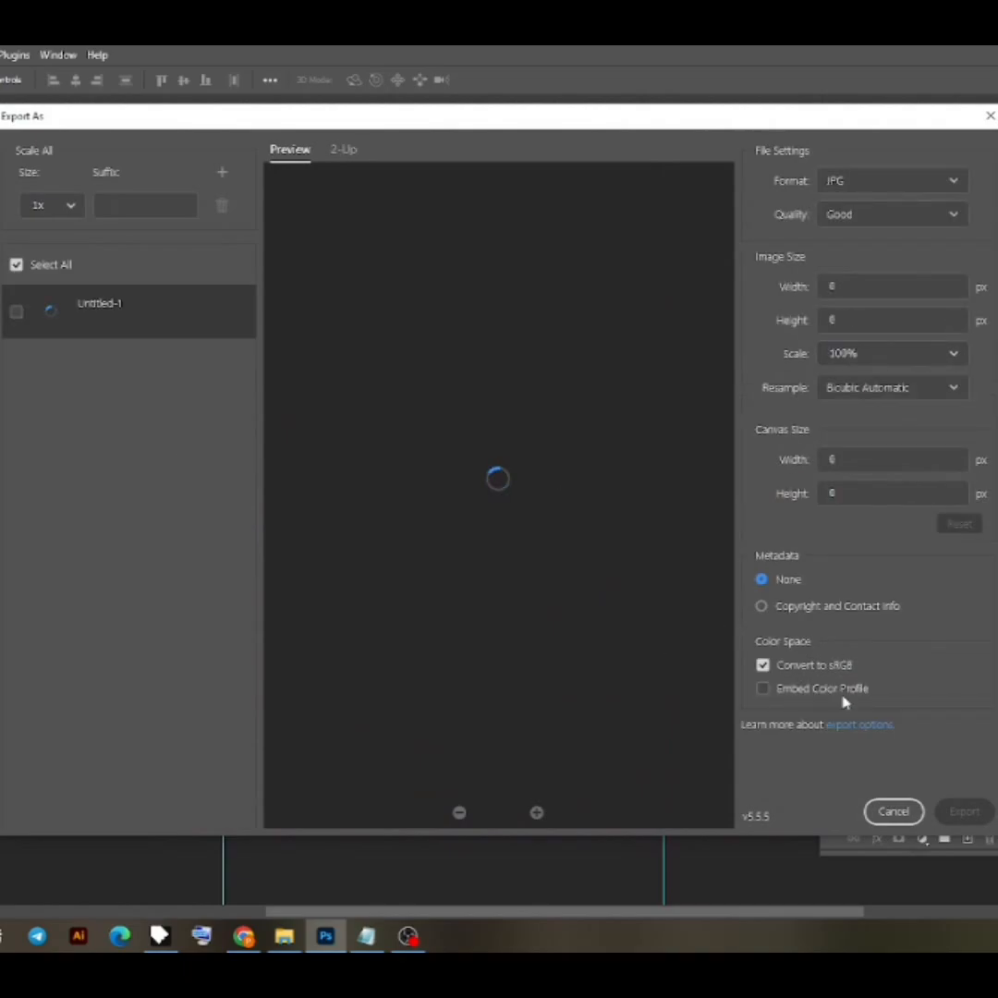
pyautogui.click(963, 812)
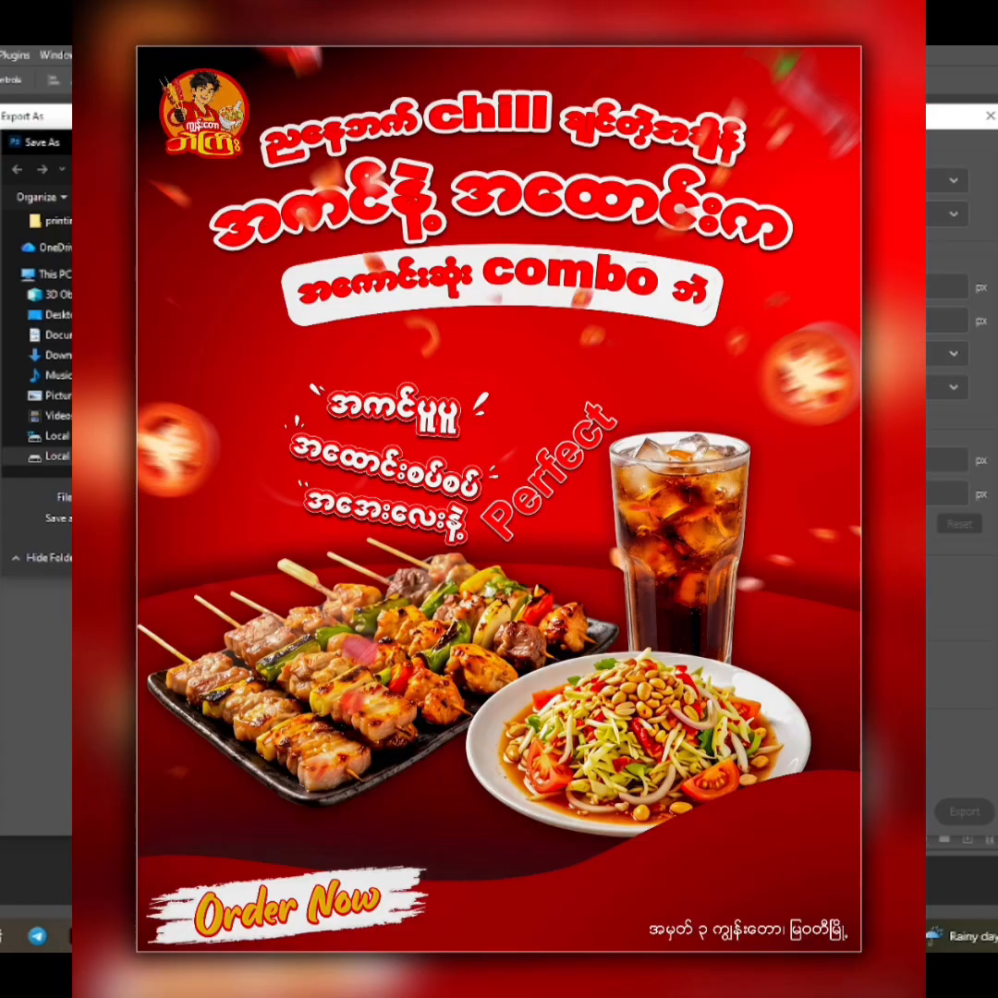
pyautogui.press('Return')
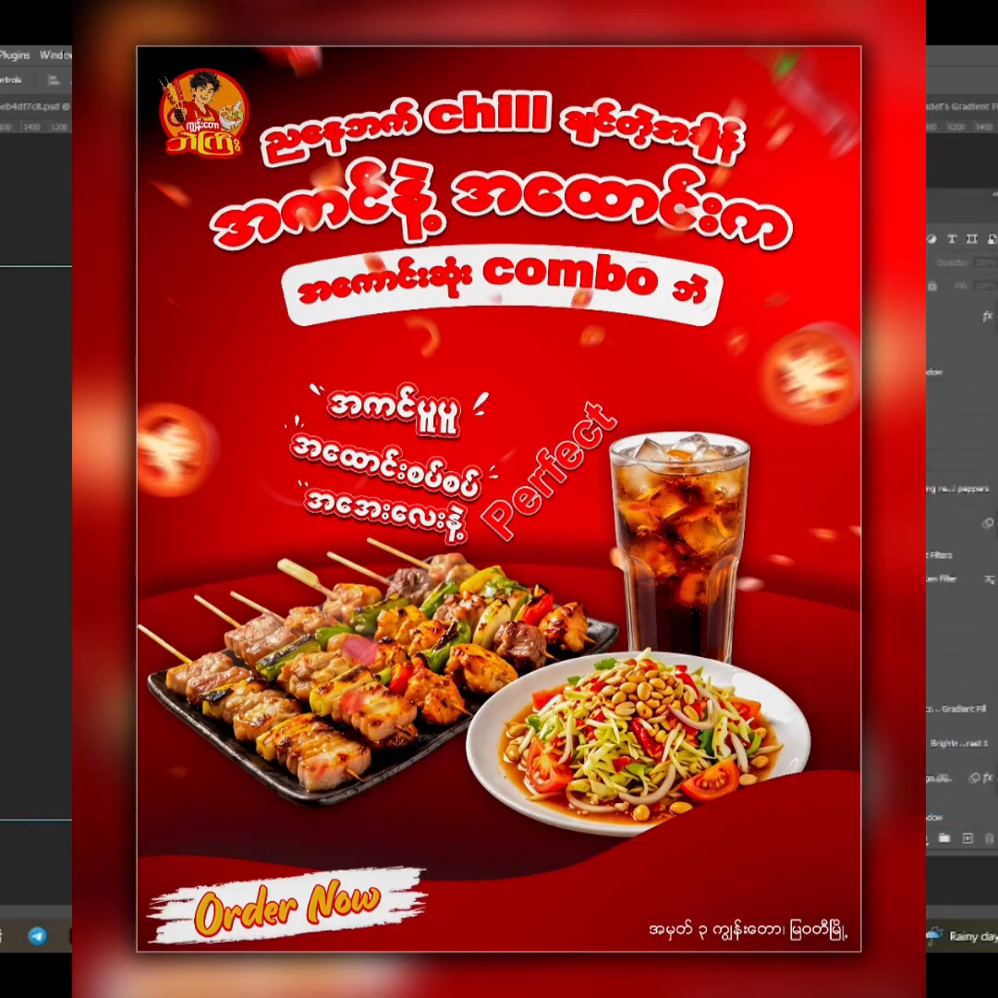
# - Move Layer 1 above the placed poster image at the top of the layer stack and clear the layer selection
pyautogui.moveTo(915, 433); pyautogui.dragTo(915, 304)
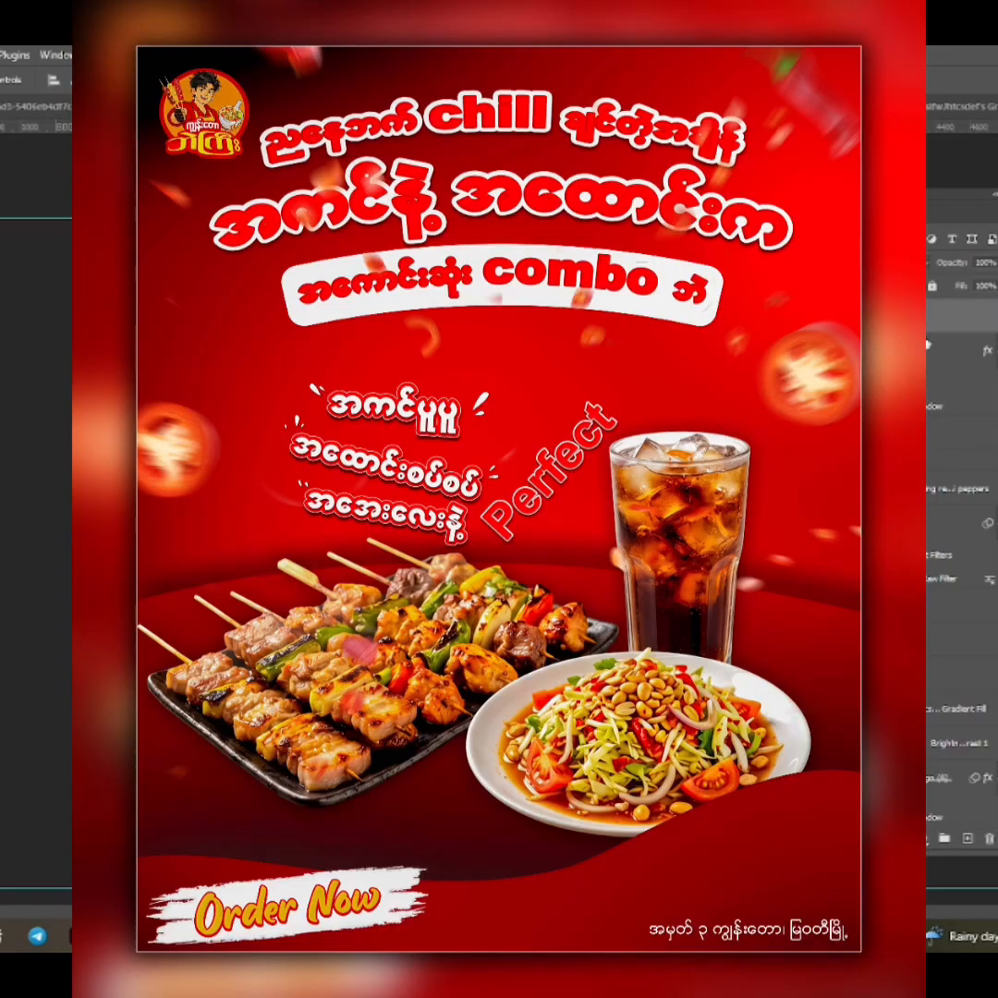
pyautogui.scroll(-1, 395, 588)
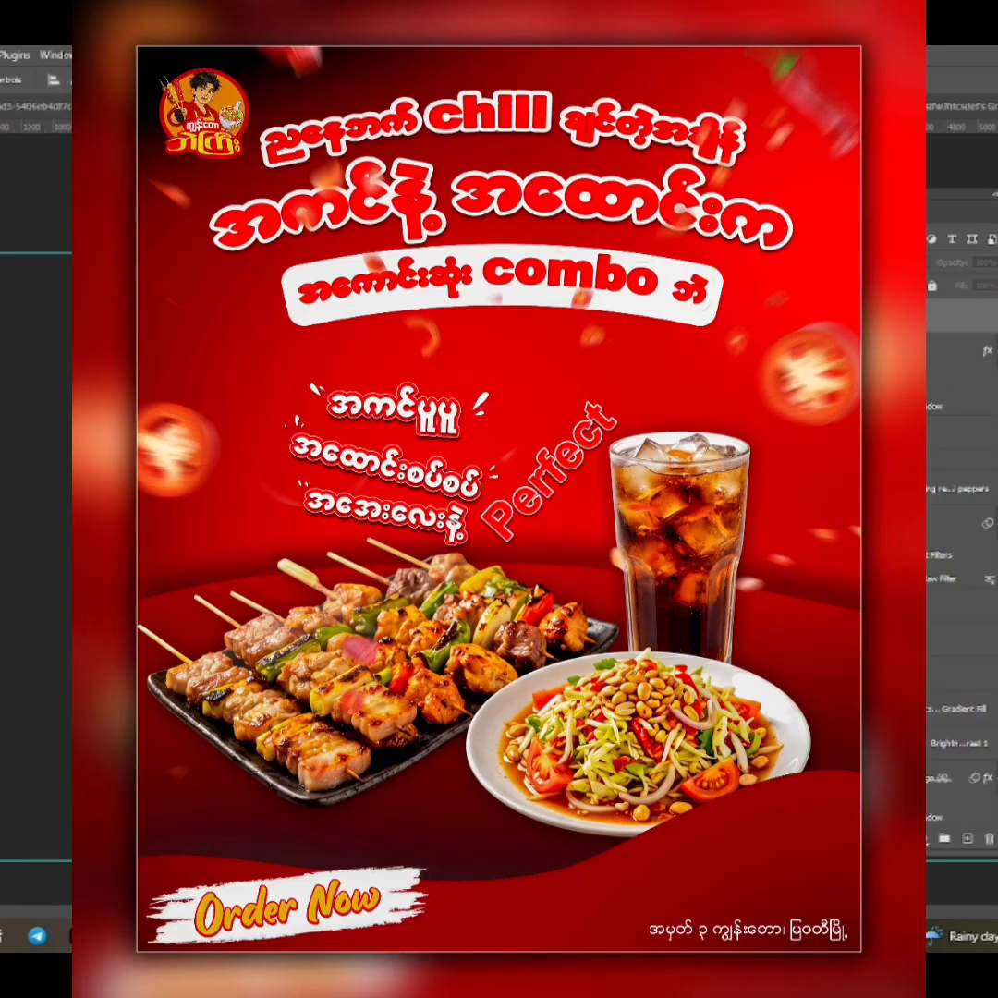
pyautogui.click(499, 555)
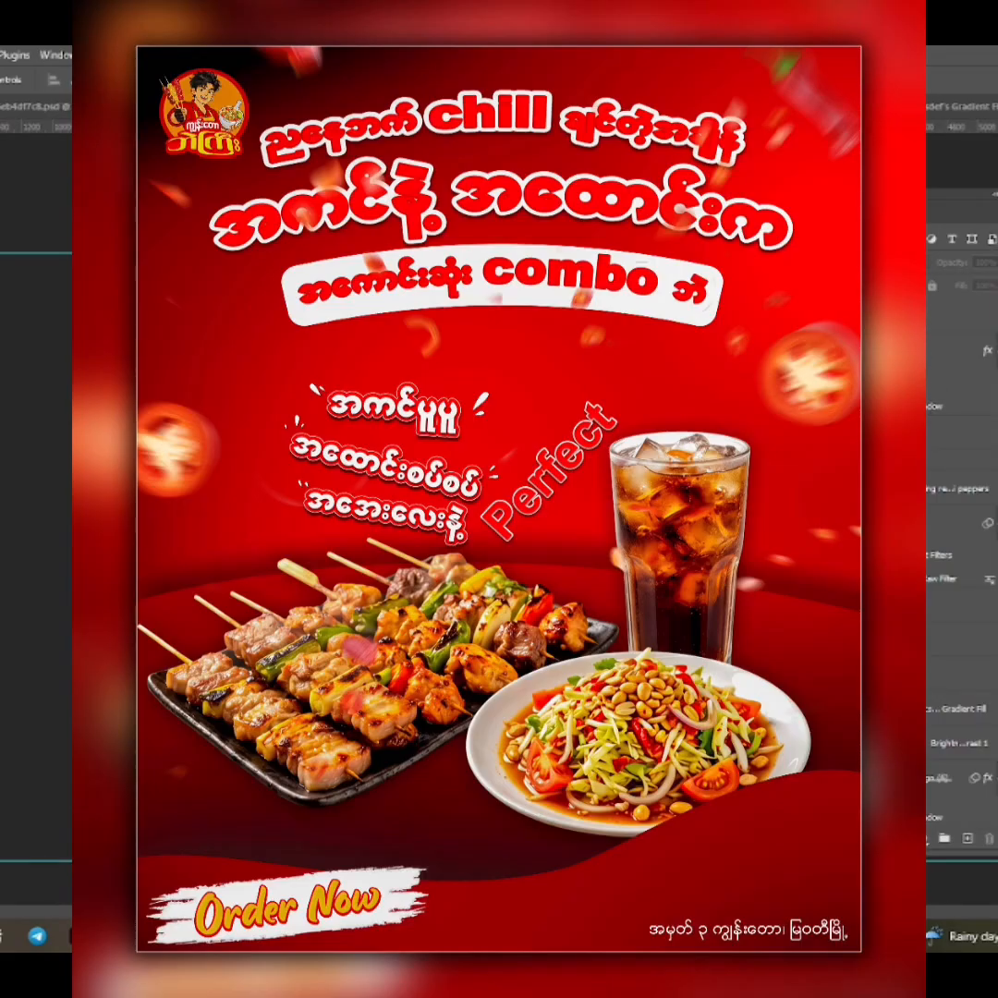